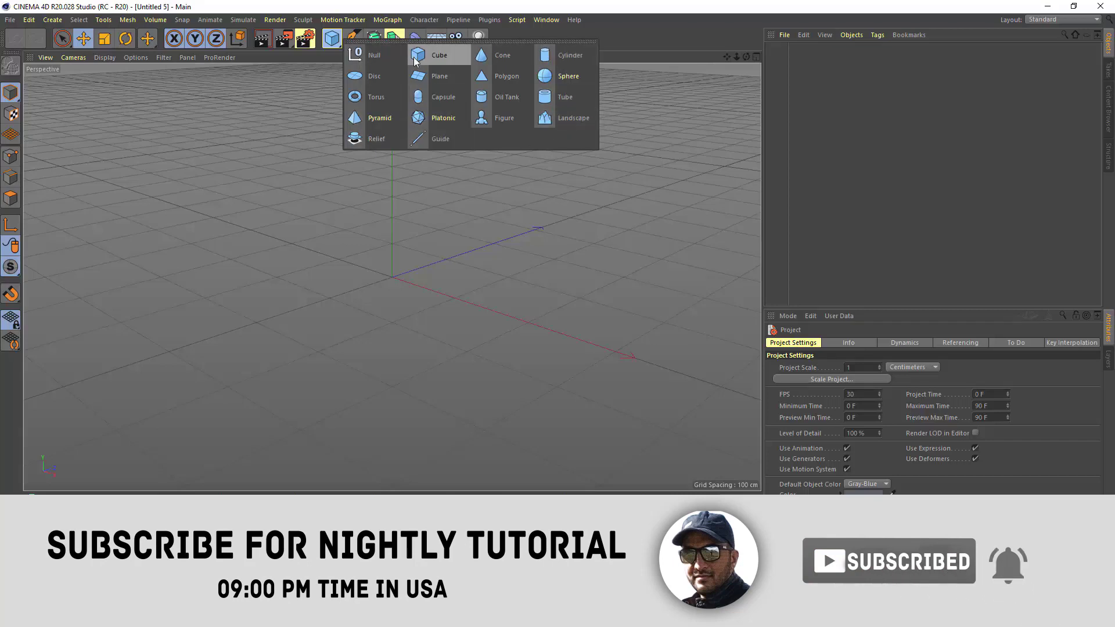
- Detach the primitive objects palette as a floating window and place it over the viewport
click(521, 42)
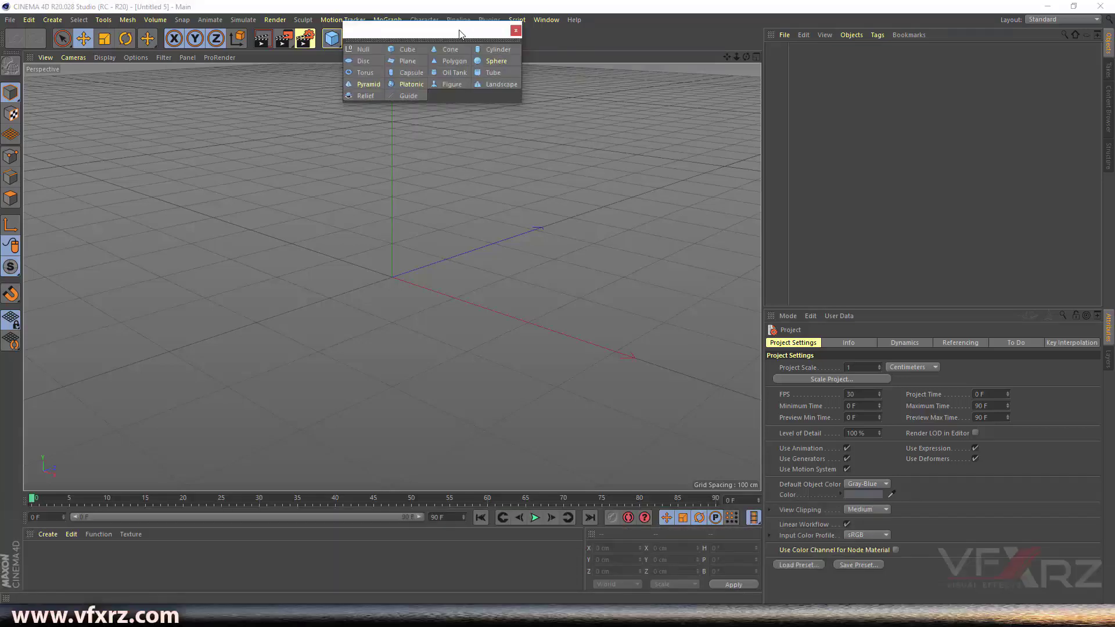
drag(499, 44, 644, 102)
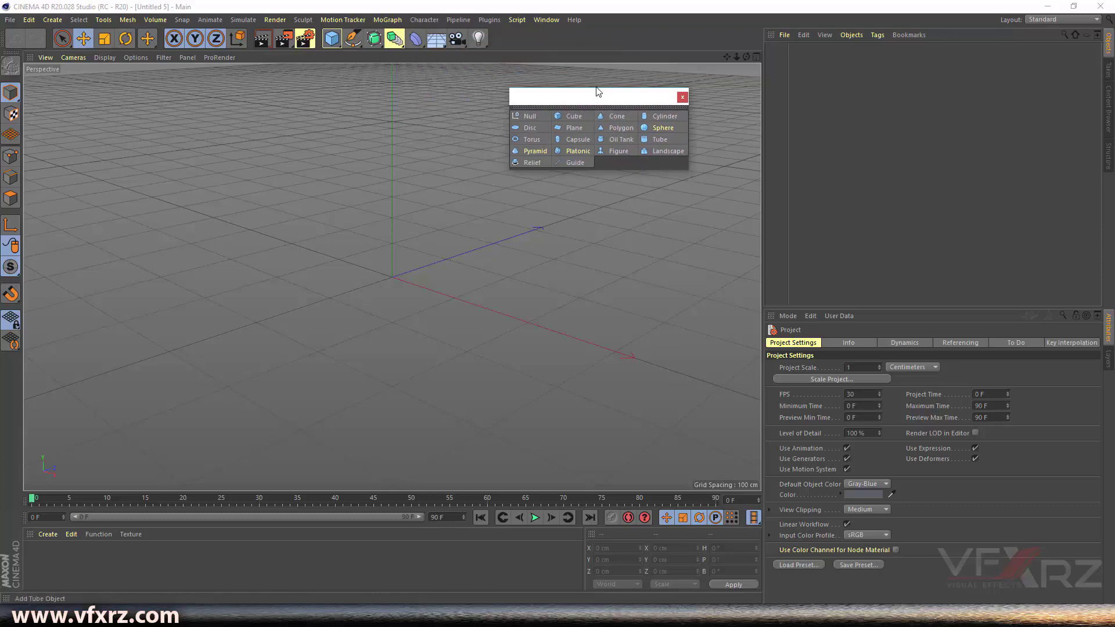
drag(627, 100, 648, 55)
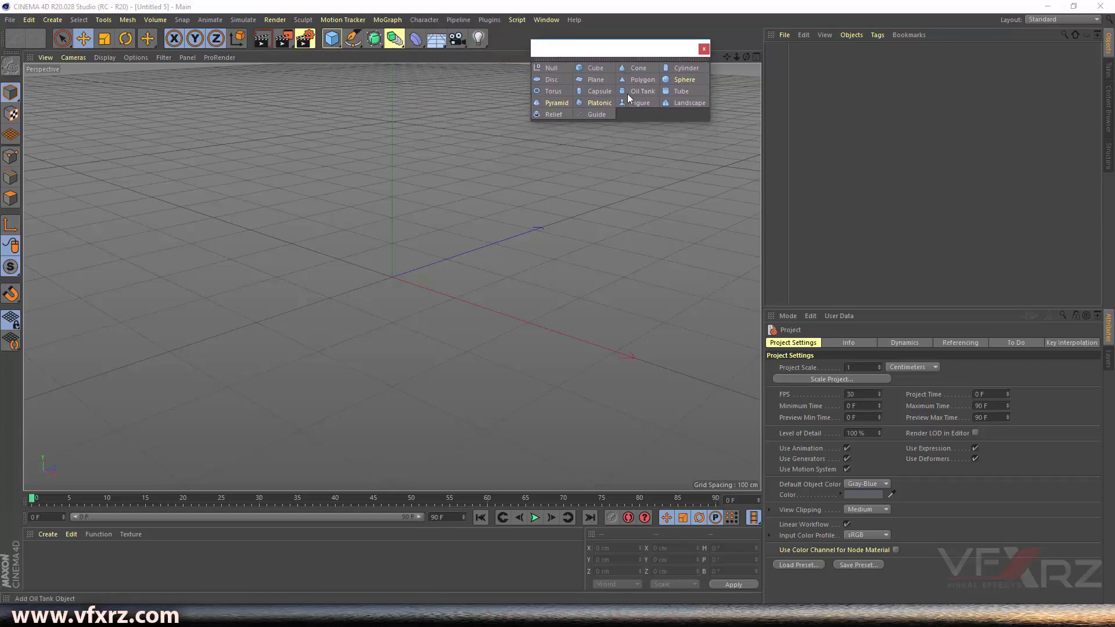
click(331, 38)
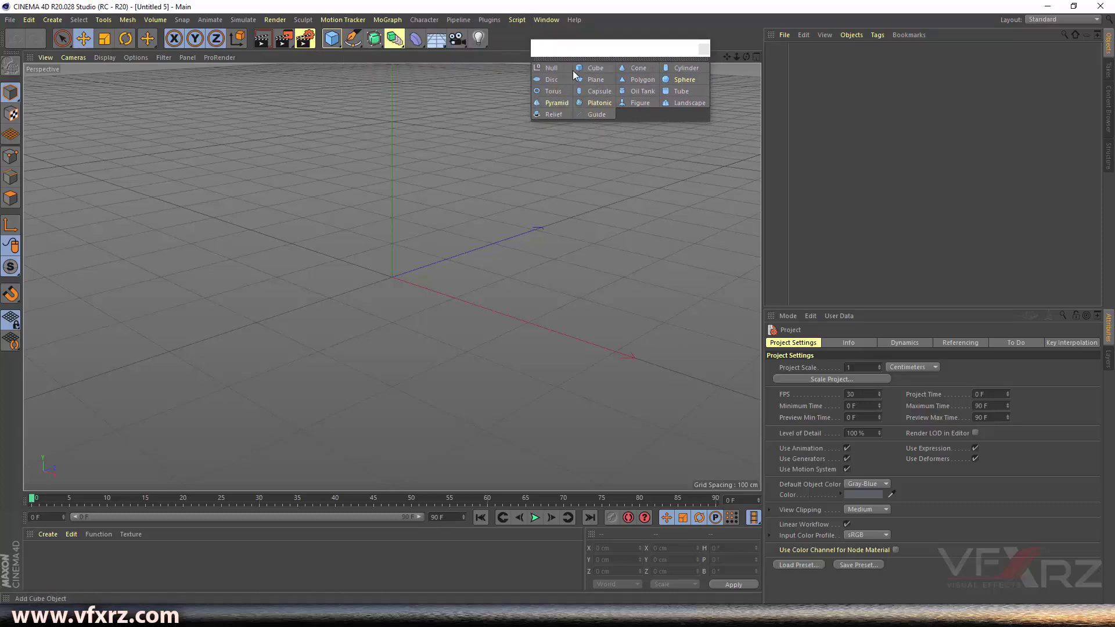
click(332, 38)
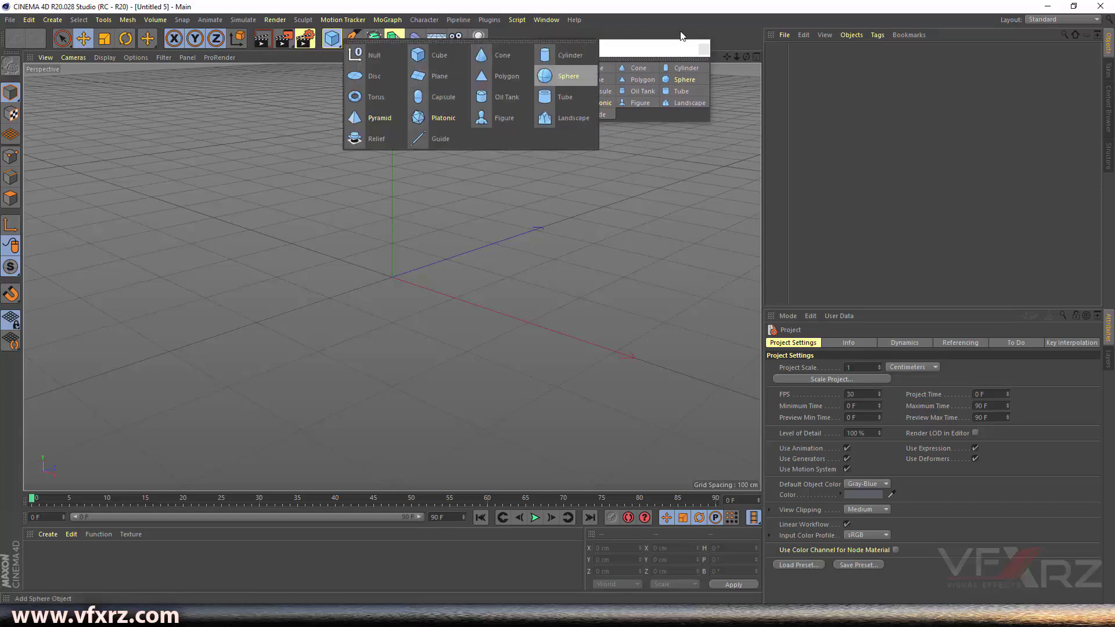
mouse_move(629, 45)
mouse_down()
mouse_move(667, 32)
mouse_move(638, 38)
mouse_move(643, 57)
mouse_up()
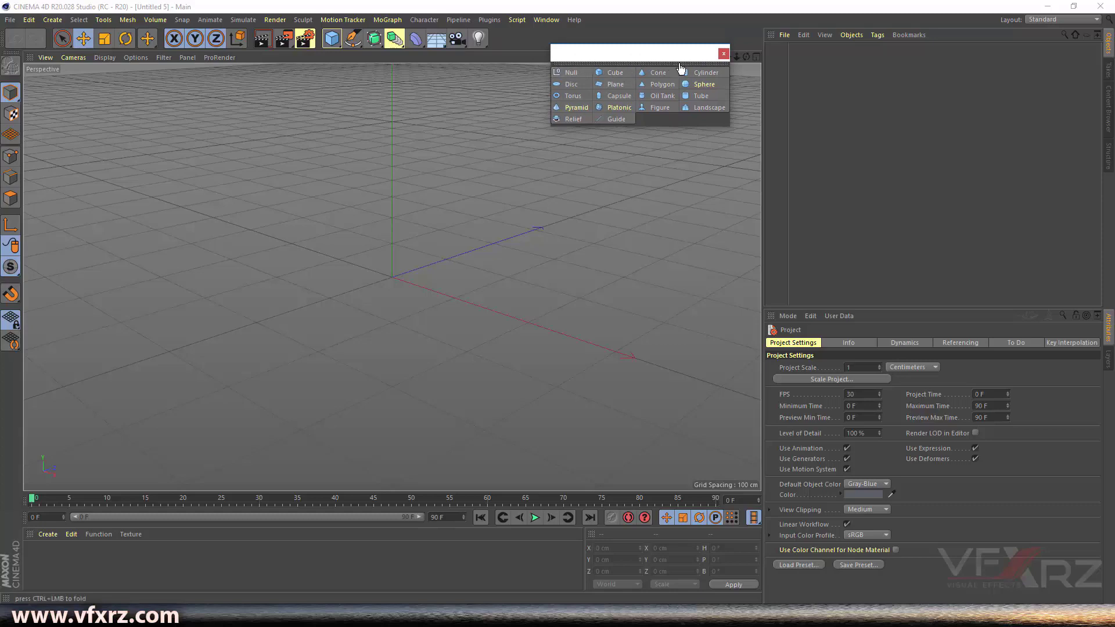
- Add a Null object to the scene and delete it again
click(579, 75)
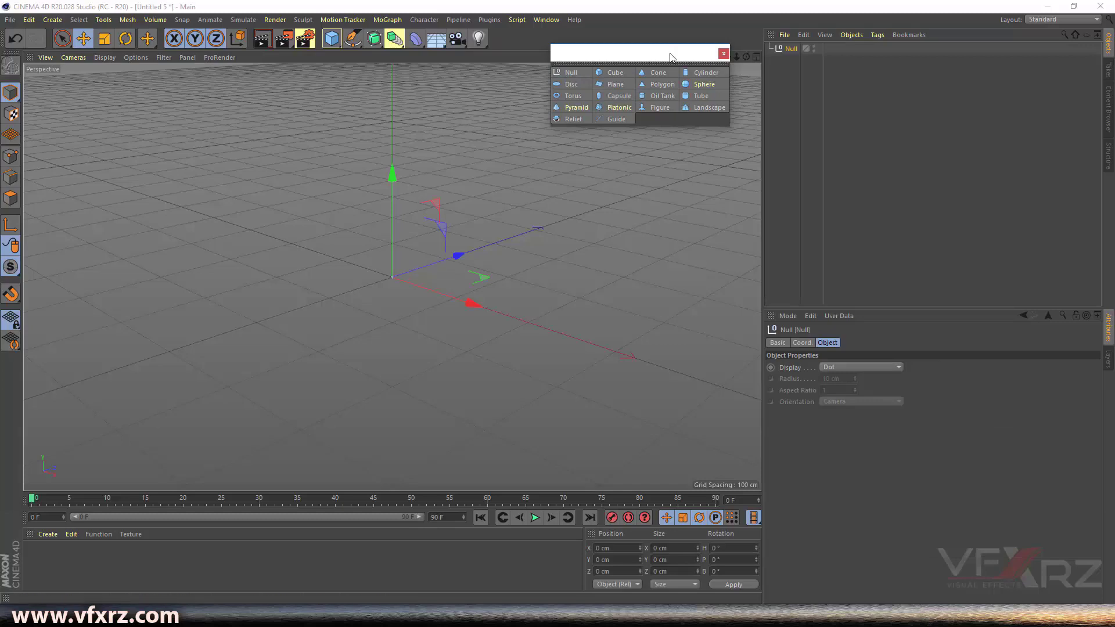
drag(666, 54, 663, 81)
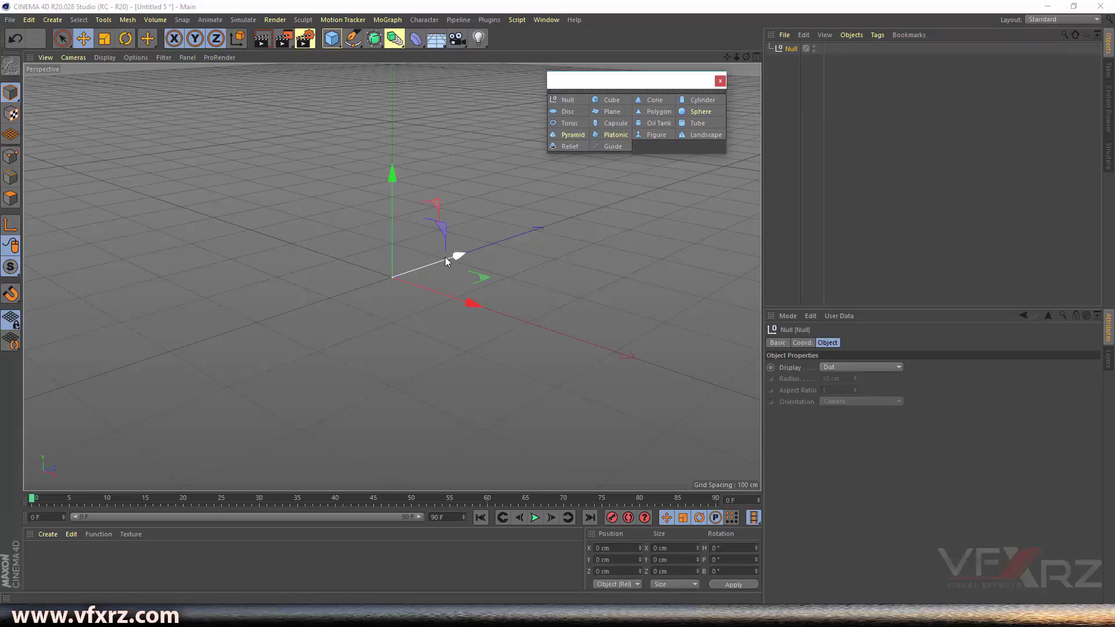
click(793, 50)
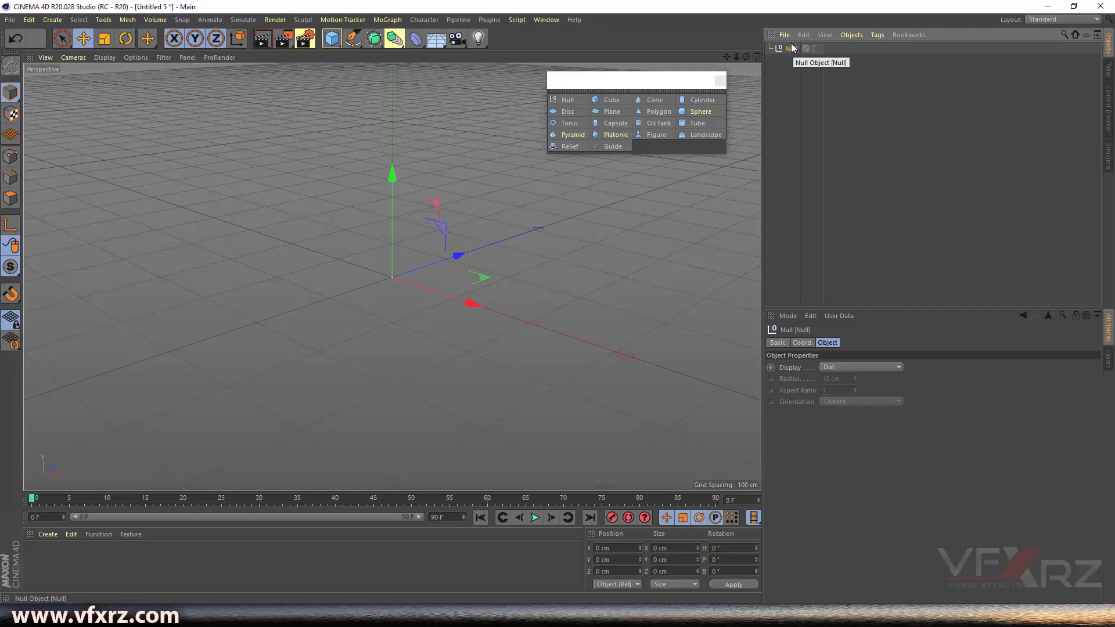
key(Delete)
- Add a Cube primitive and move it about 17 cm along the Z axis
drag(639, 80, 657, 57)
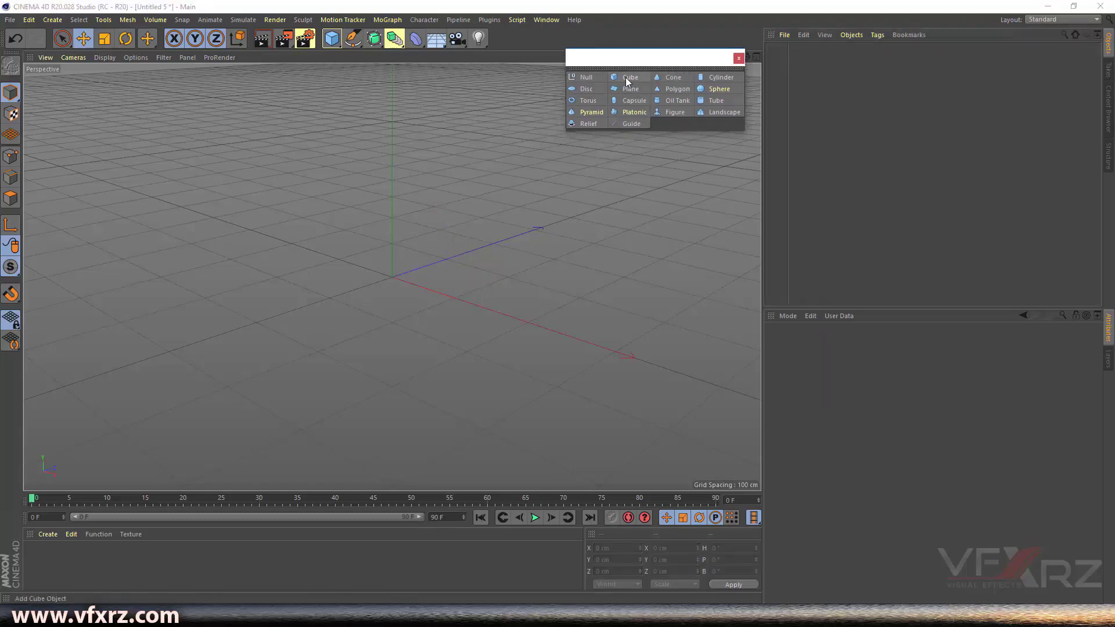
click(627, 80)
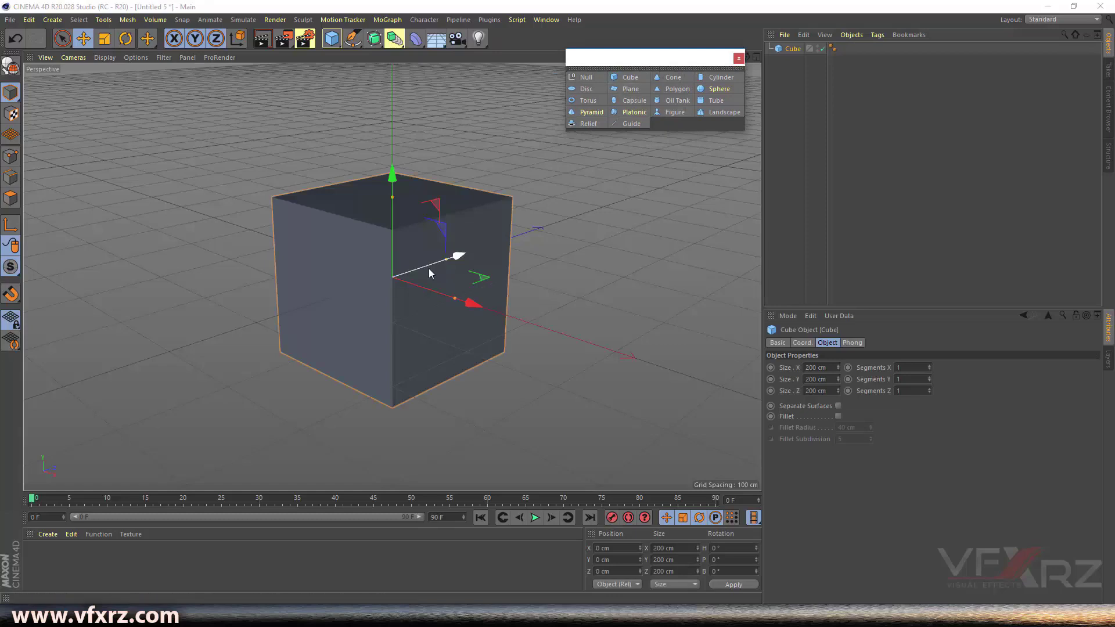
drag(452, 259, 458, 259)
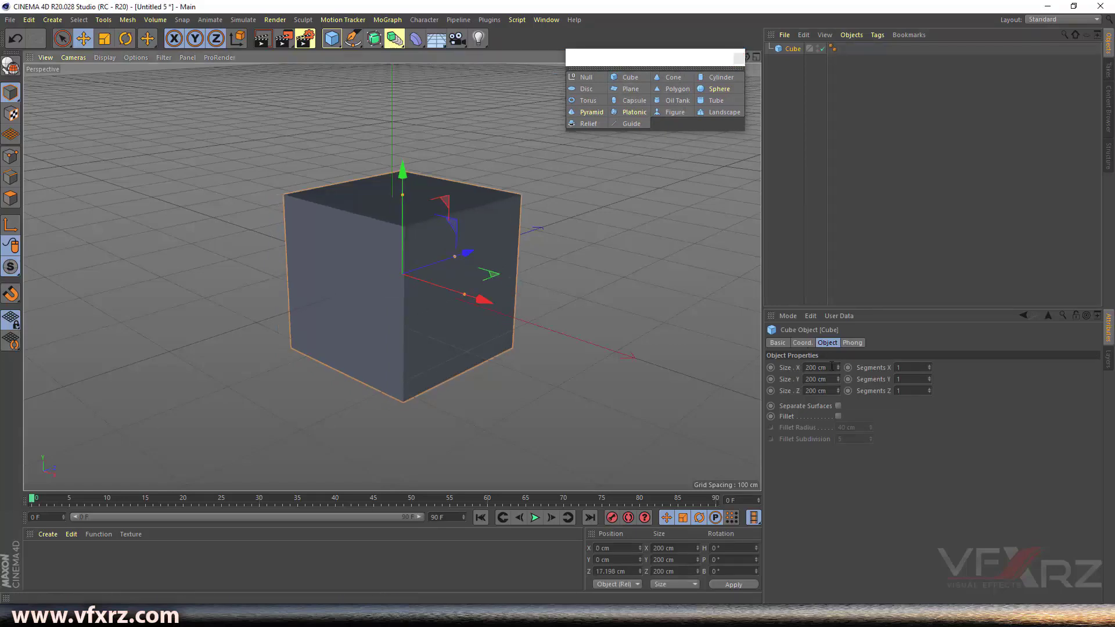
- Resize the cube into a long flat block of about 381 cm in X, 60 cm in Y and 127 cm in Z
mouse_move(839, 372)
mouse_down()
mouse_move(837, 405)
mouse_move(838, 393)
mouse_up()
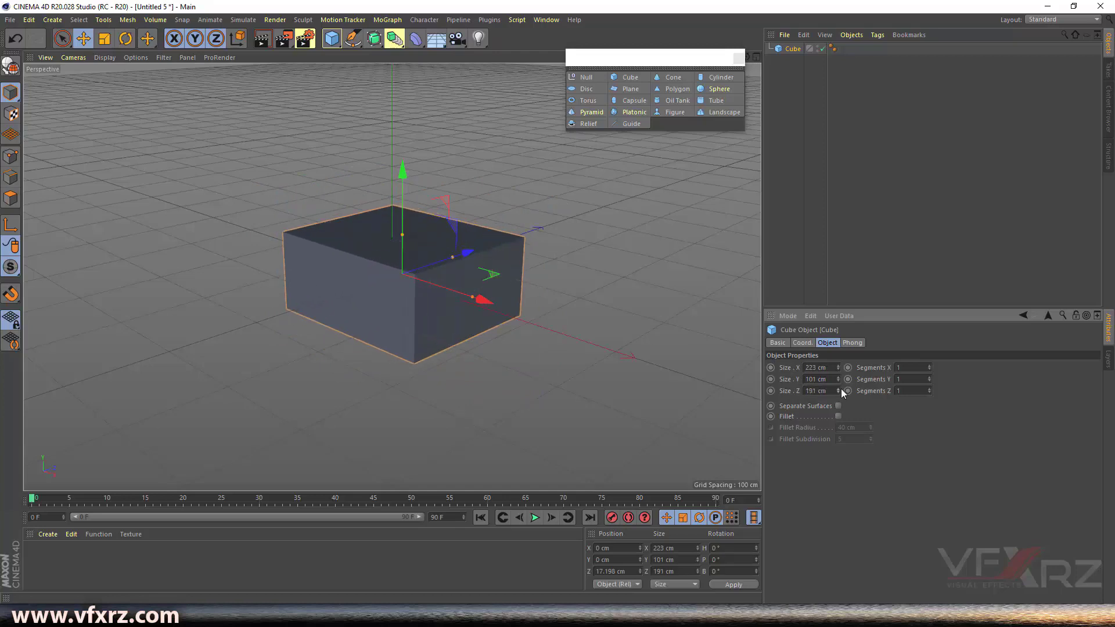
drag(402, 234, 436, 261)
drag(474, 298, 550, 305)
mouse_move(436, 262)
mouse_down()
mouse_move(526, 249)
mouse_move(418, 280)
mouse_move(449, 272)
mouse_move(441, 283)
mouse_up()
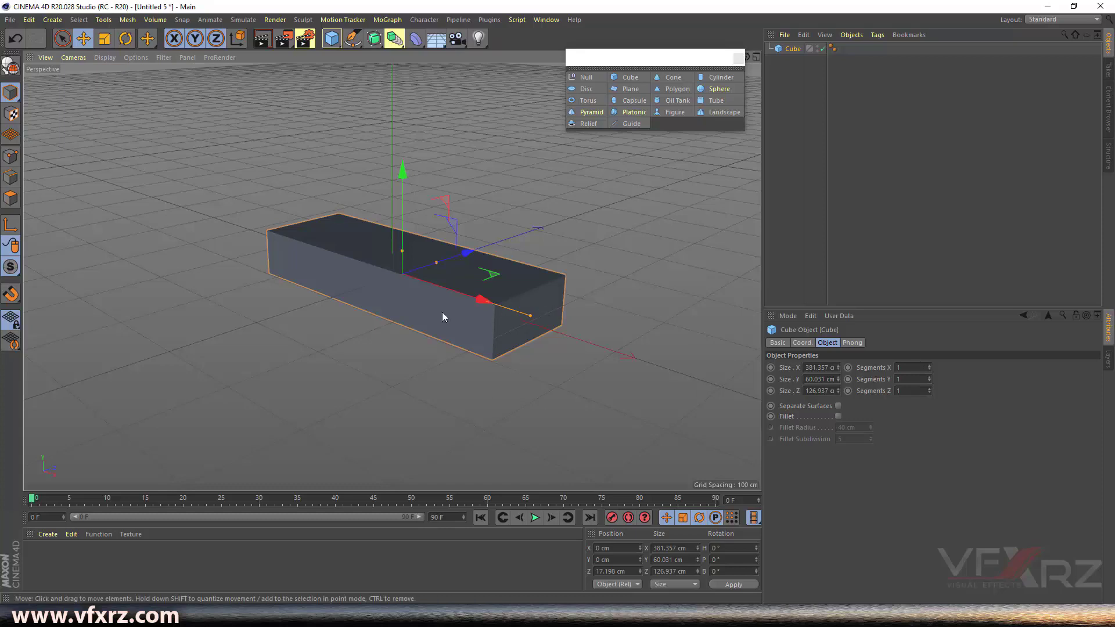
- Set the cube's X segments to 5 and switch the viewport display to Gouraud Shading (Lines)
drag(686, 57, 688, 97)
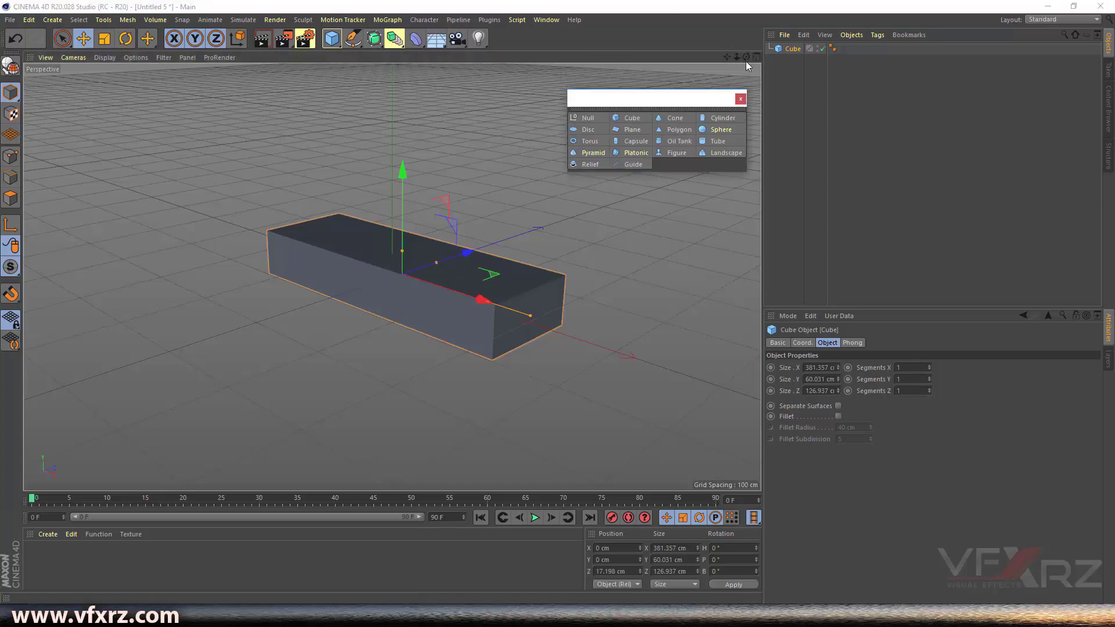
drag(747, 57, 772, 58)
alt+drag(517, 401, 472, 401)
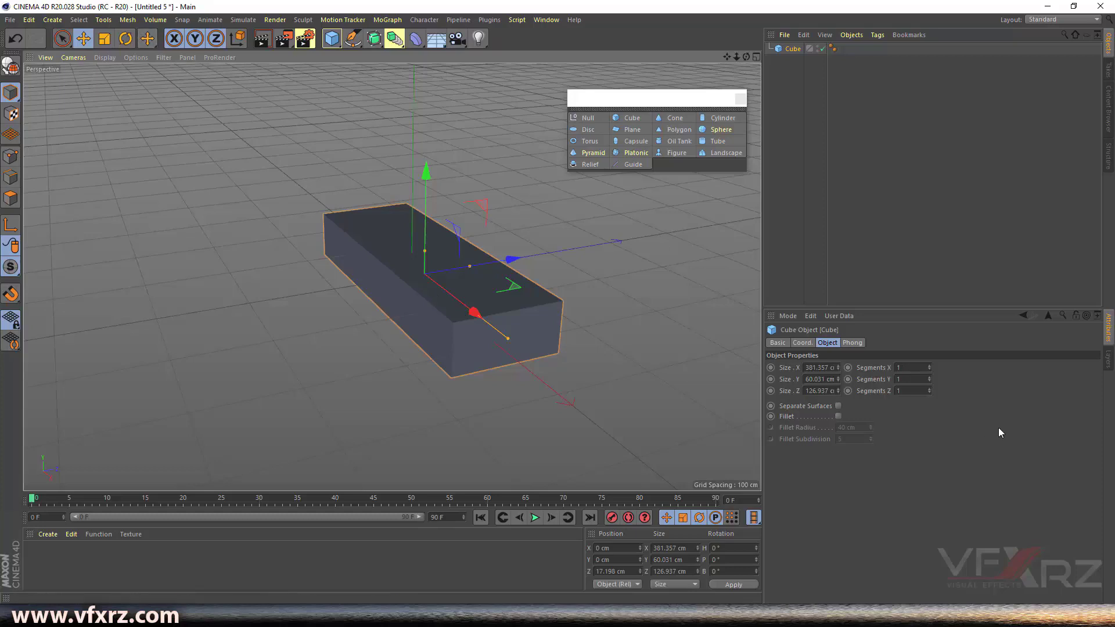
click(908, 368)
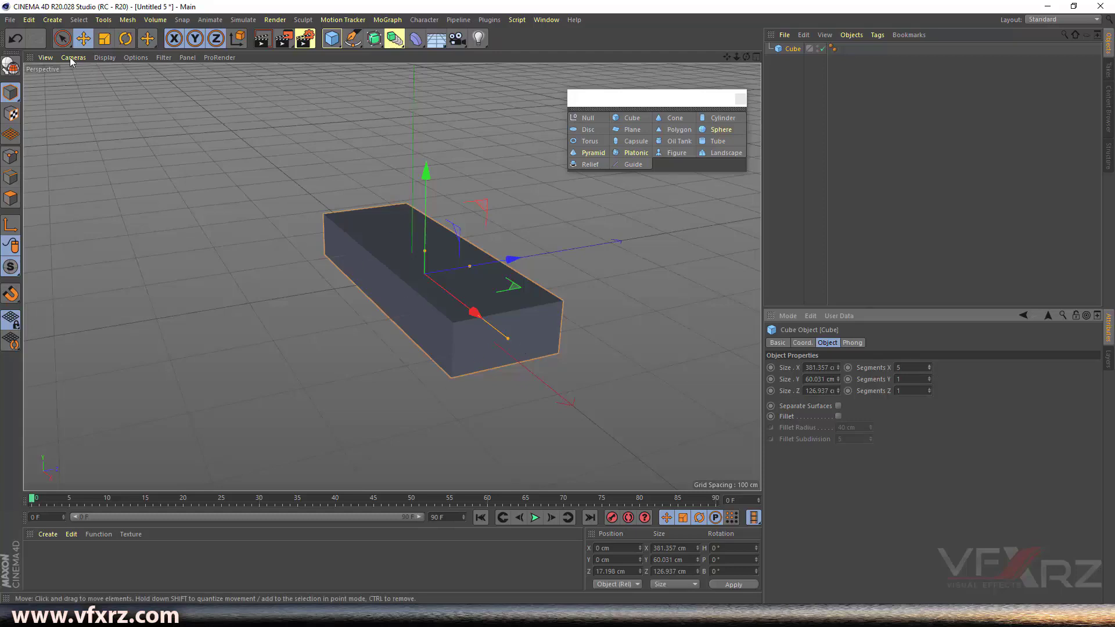
click(105, 57)
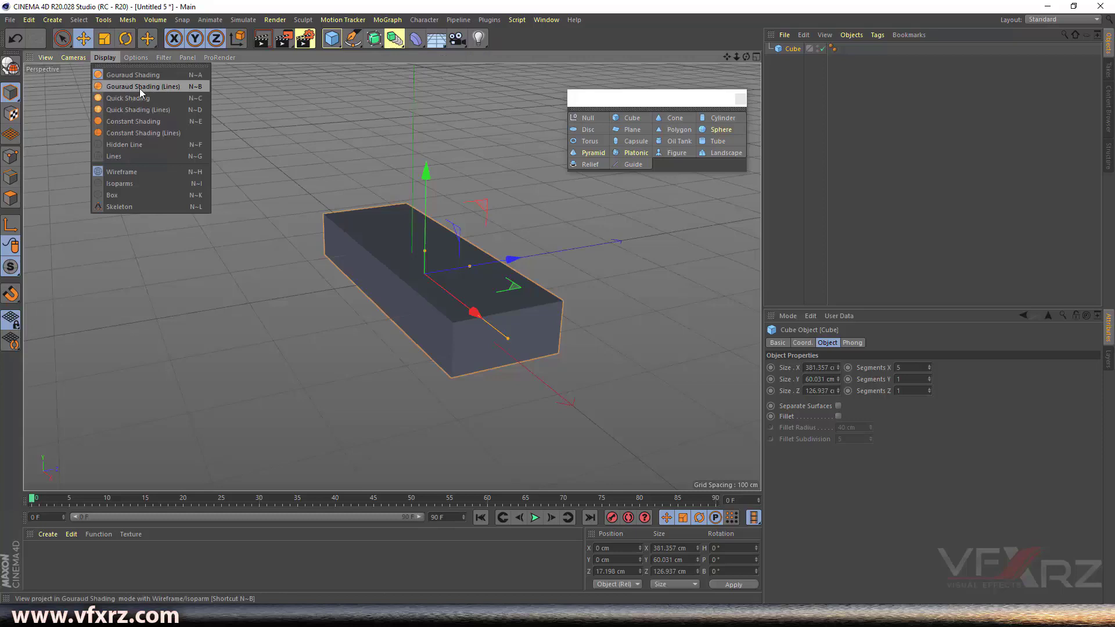
click(162, 84)
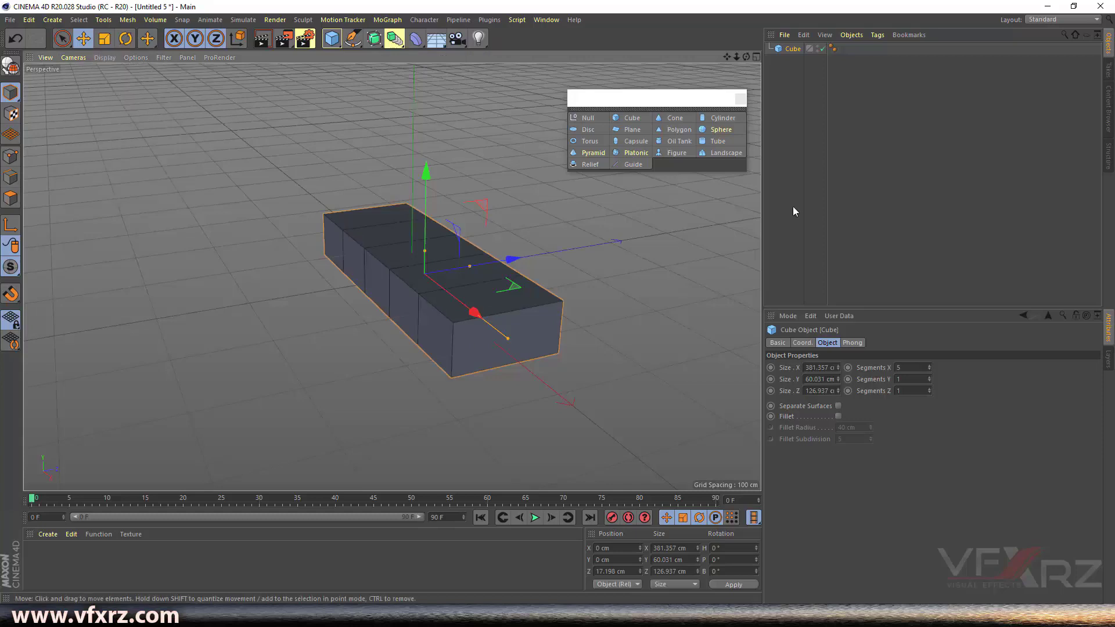
- Set the cube's Y segments to 4 and its Z segments to 5
drag(746, 58, 723, 60)
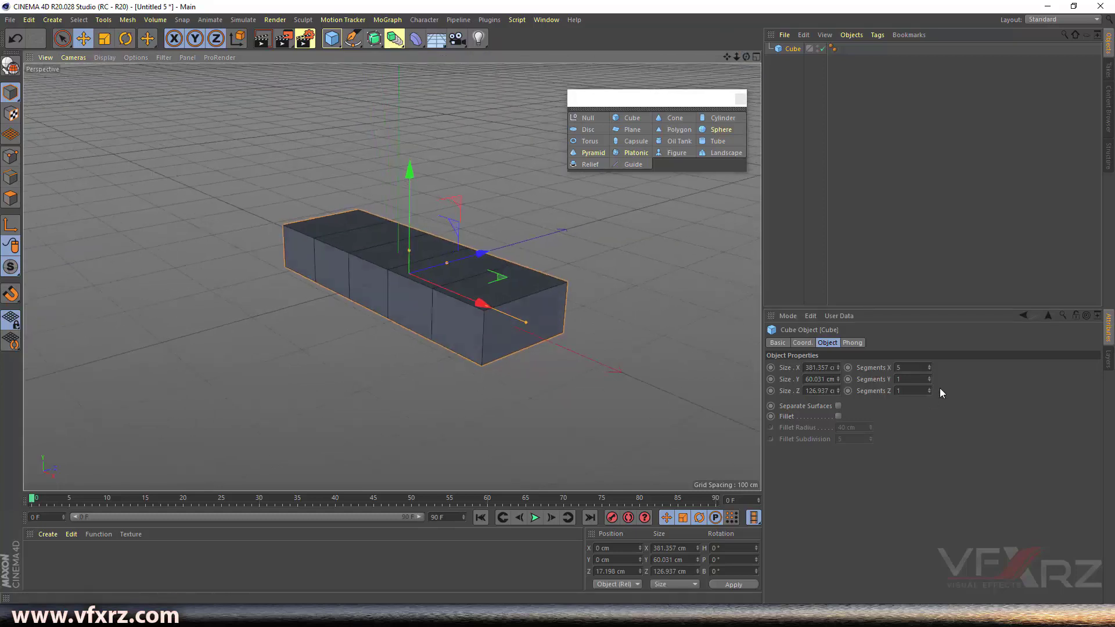
click(929, 378)
click(929, 377)
click(929, 377)
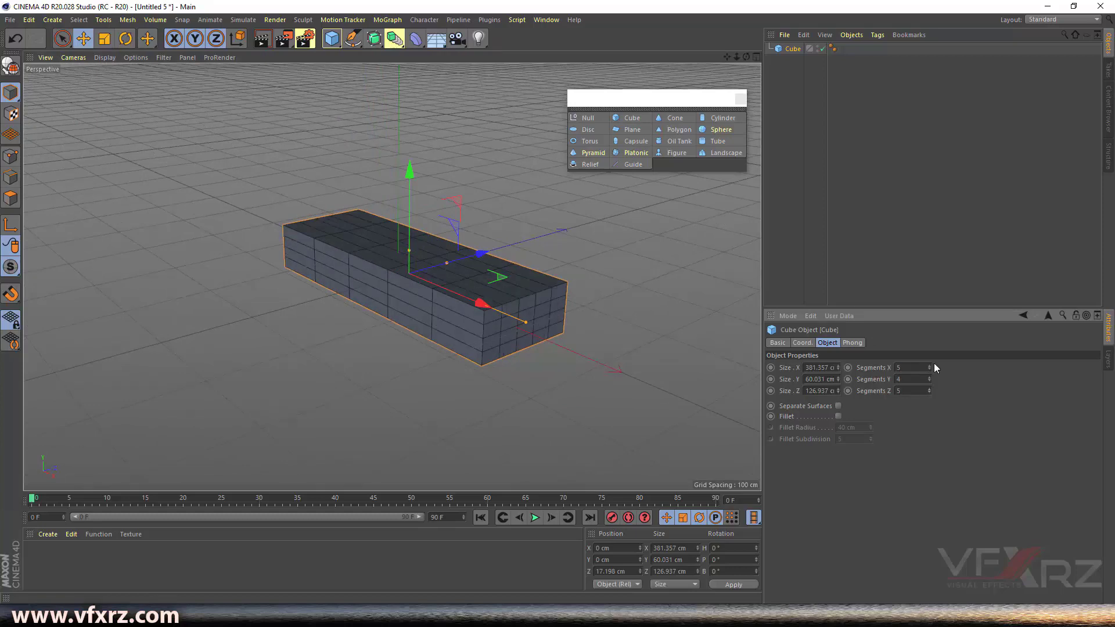
- Increase the cube's segments to 10 in X, 7 in Y and 9 in Z
click(928, 364)
click(928, 364)
click(929, 364)
click(929, 365)
click(928, 365)
click(928, 378)
click(929, 377)
click(928, 377)
click(928, 388)
click(928, 388)
click(928, 388)
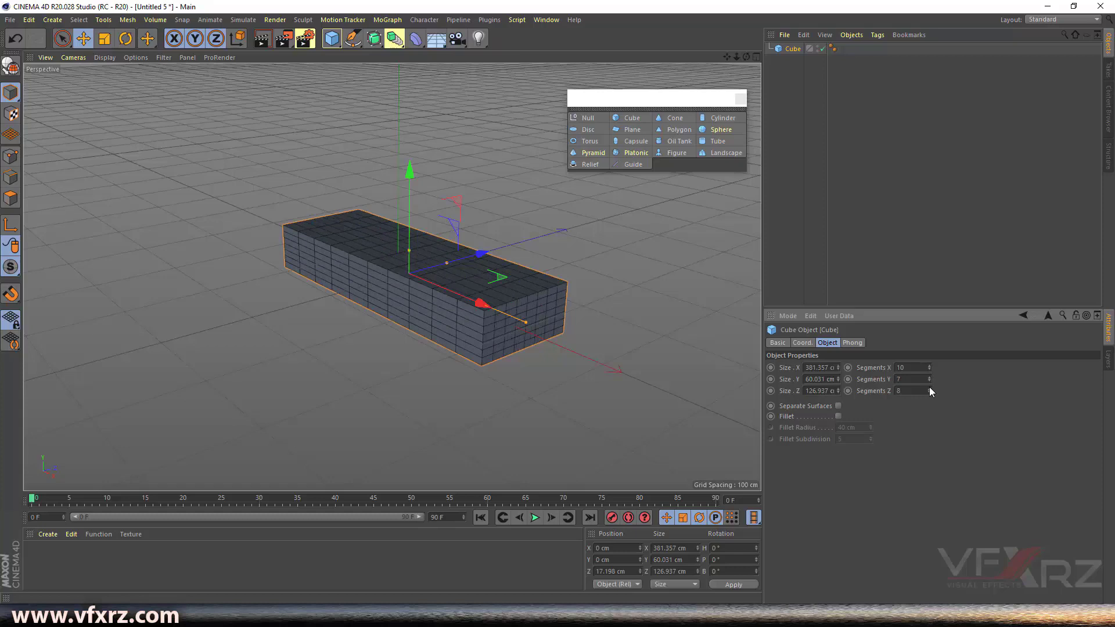
- Enable Fillet on the cube with a fillet radius of 10 cm and a fillet subdivision of 32
drag(747, 56, 717, 69)
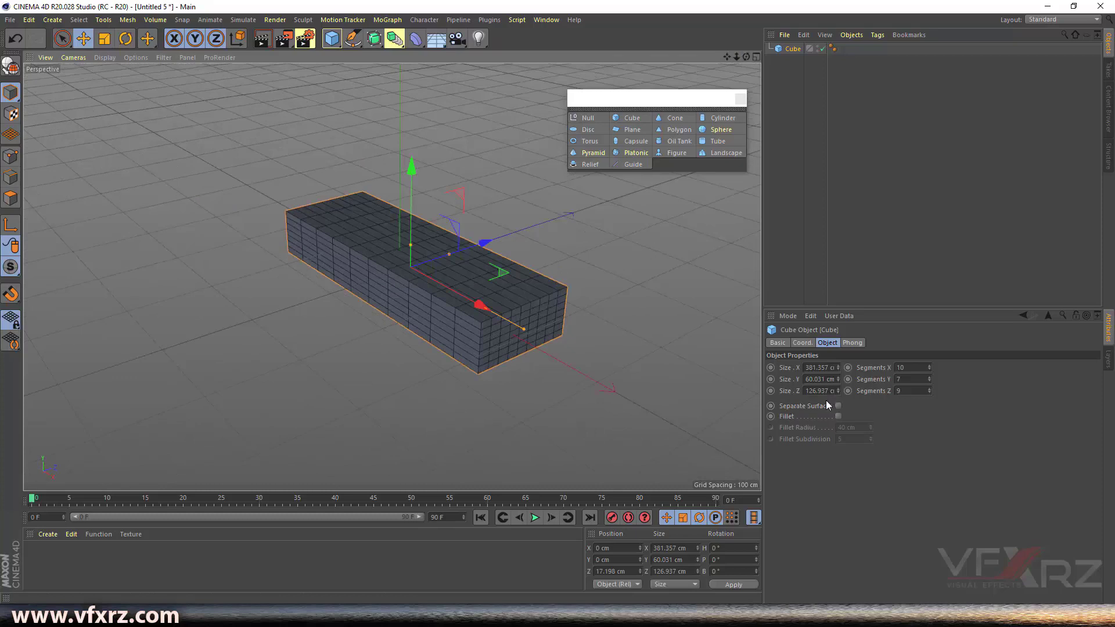
click(789, 416)
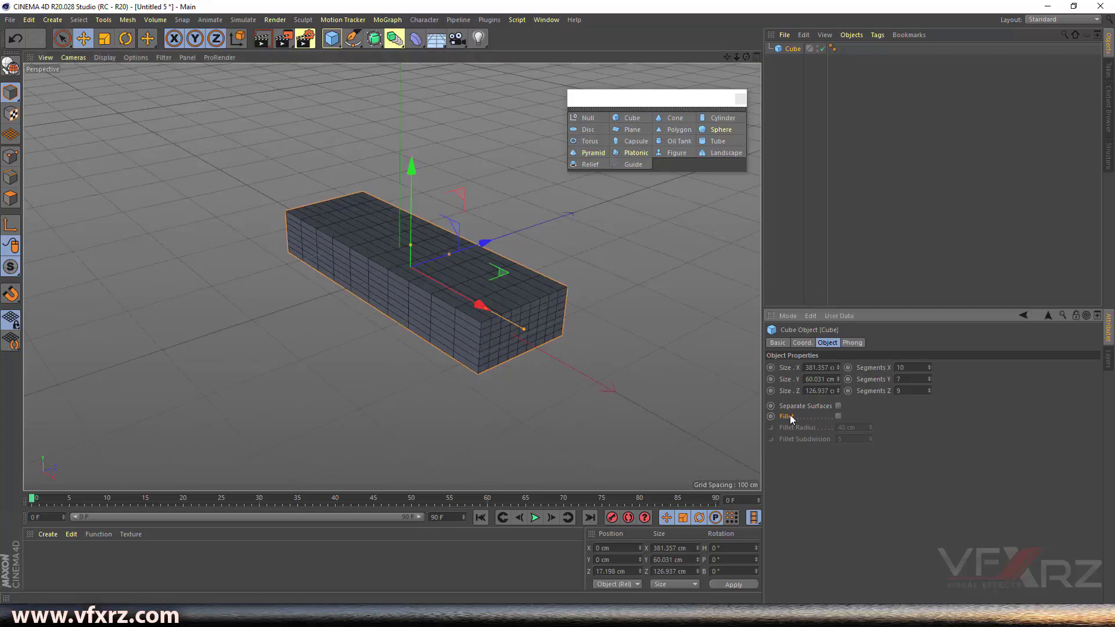
click(837, 415)
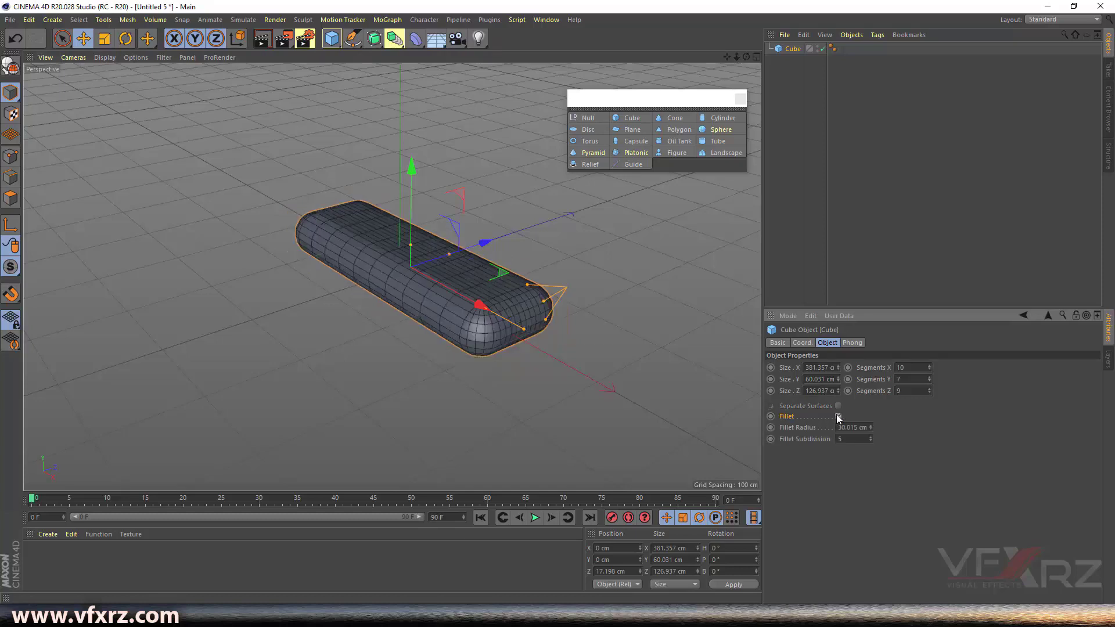
scroll(484, 324, up, 5)
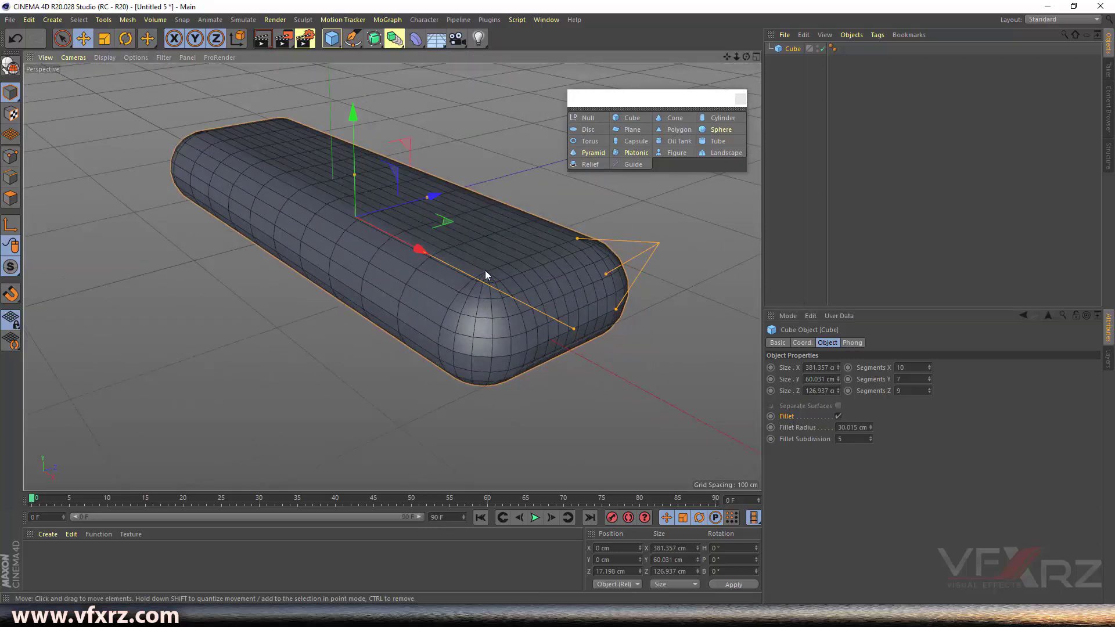
drag(747, 57, 789, 121)
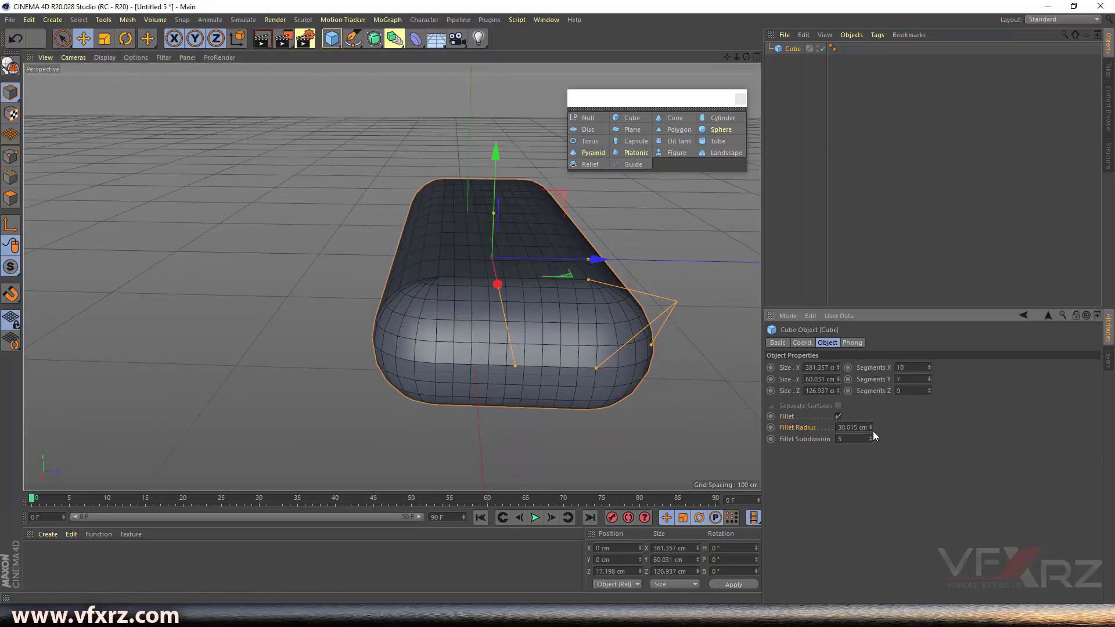
drag(871, 433, 630, 372)
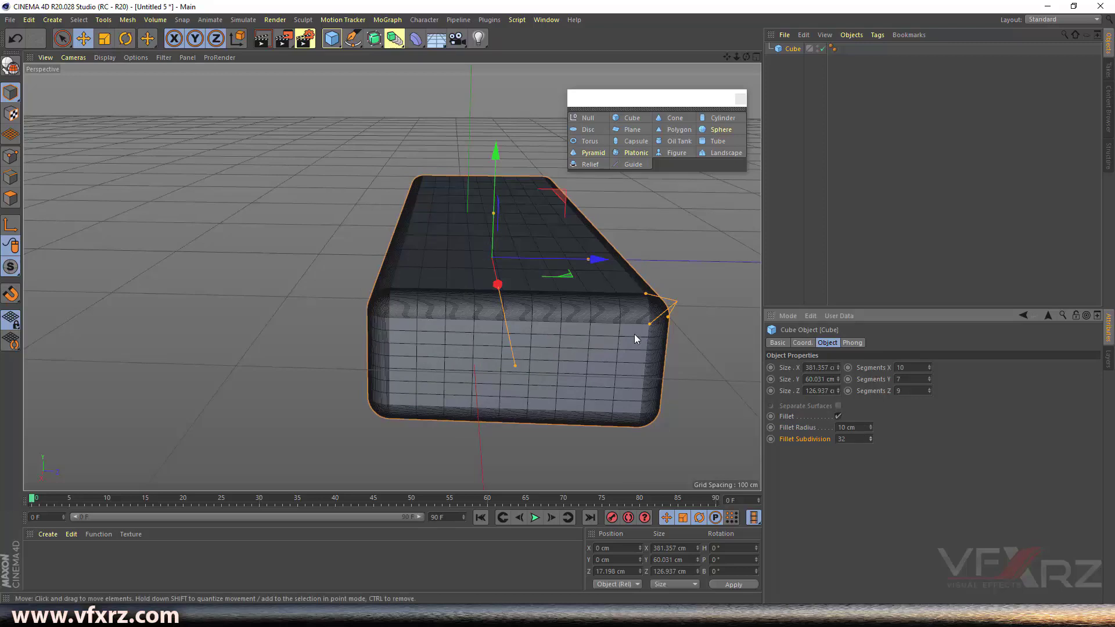
- Set the cube's fillet radius to 11 cm
scroll(593, 301, up, 2)
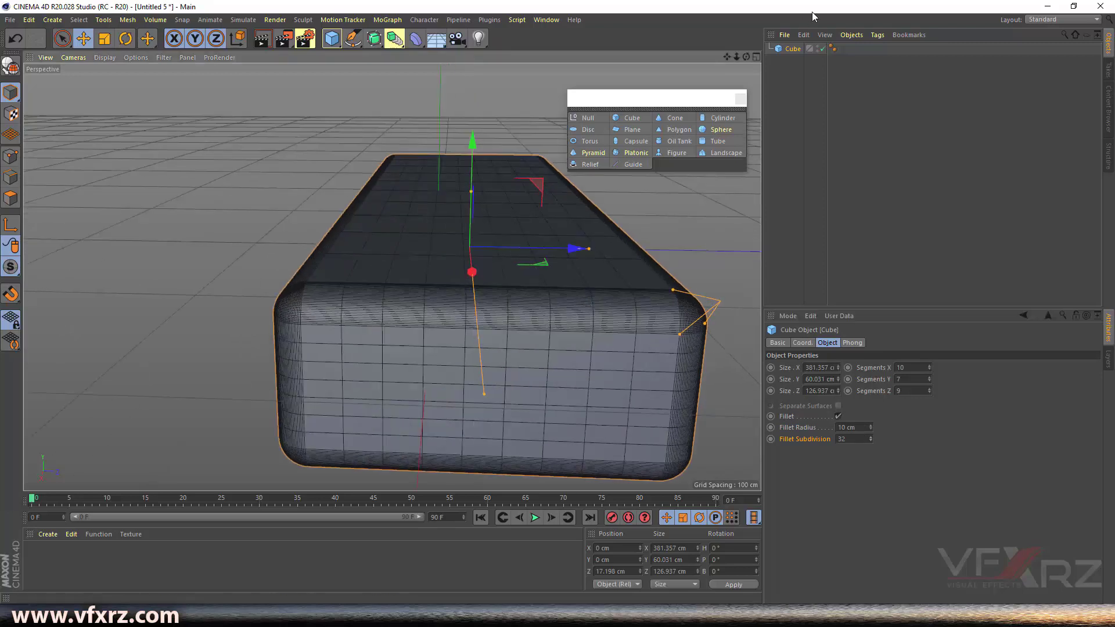
drag(748, 57, 444, 281)
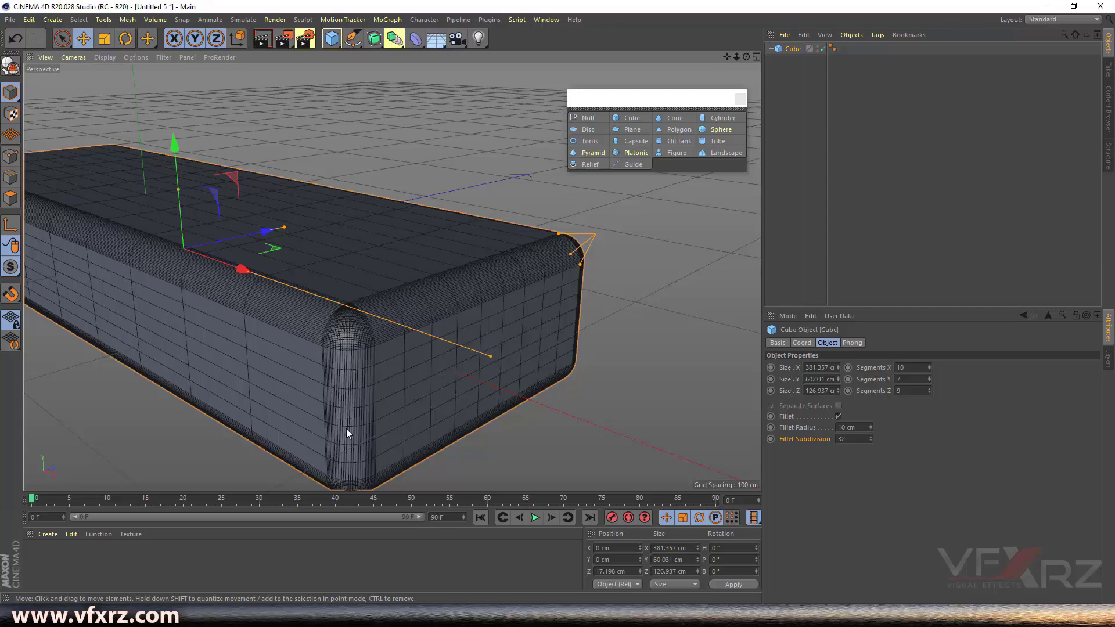
click(871, 425)
mouse_move(870, 427)
mouse_down()
mouse_move(871, 415)
mouse_move(870, 427)
mouse_up()
drag(746, 57, 717, 68)
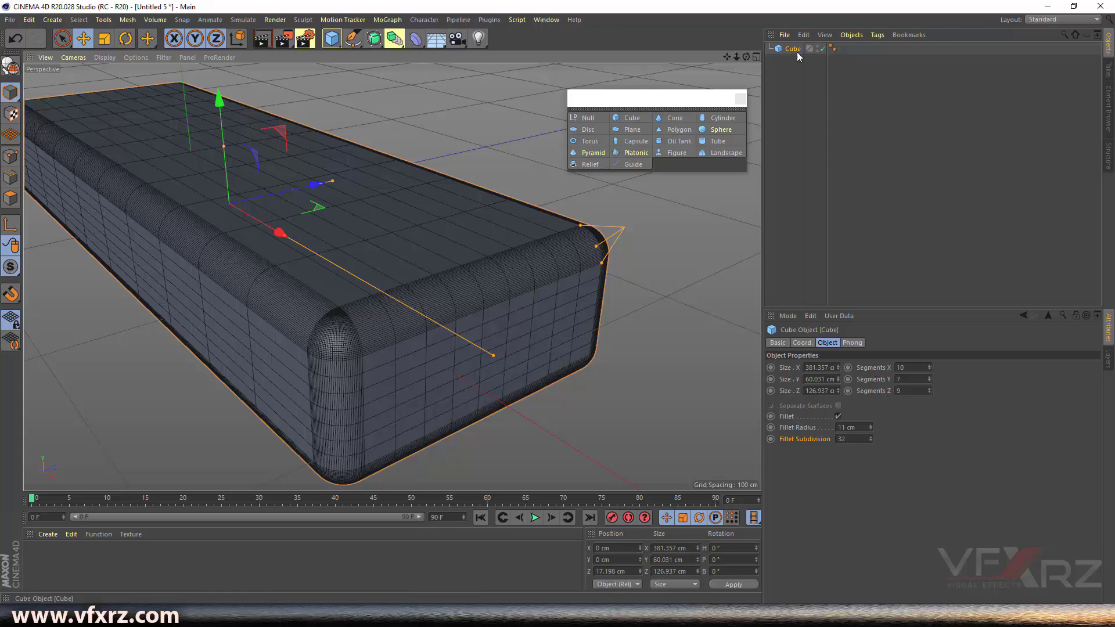
- Look through the cube's Coord., Phong and Basic attributes, ending on the basic properties
click(788, 343)
click(799, 345)
click(843, 345)
click(805, 345)
click(785, 344)
click(851, 344)
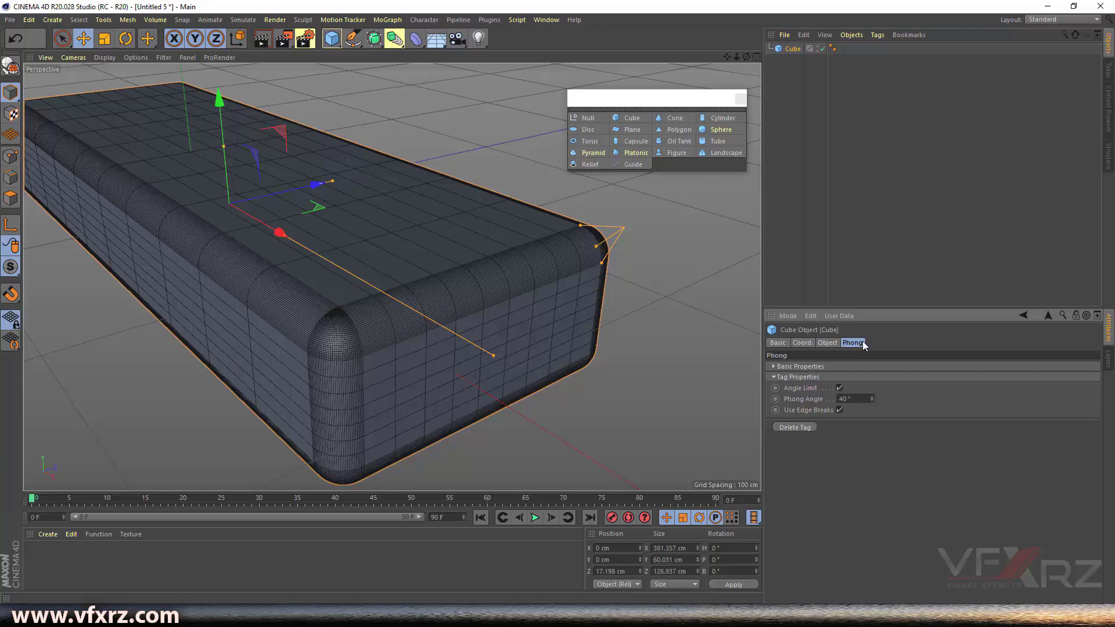
click(800, 344)
click(778, 343)
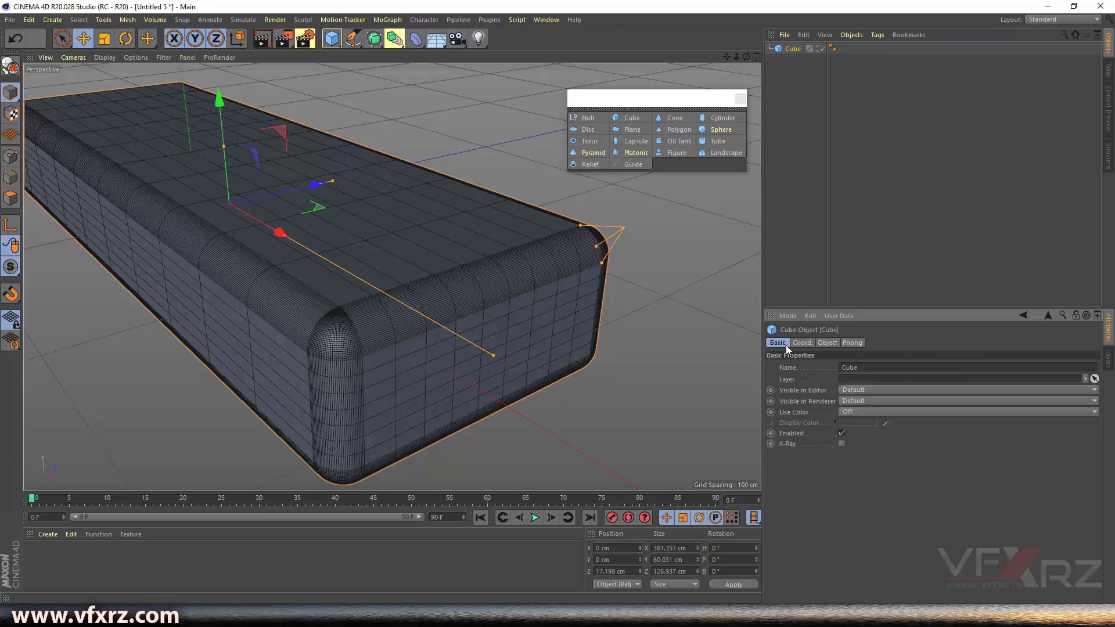
- Try the cube's Visible in Editor setting as On and Off, and restore it to Default
drag(882, 367, 833, 372)
drag(726, 56, 753, 178)
click(871, 372)
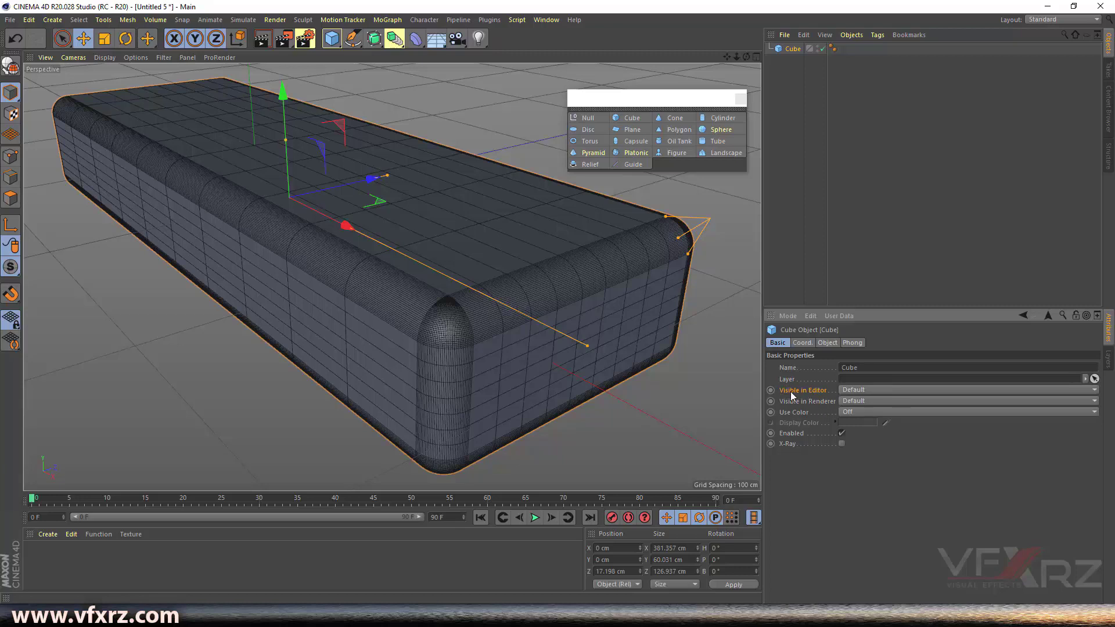
click(845, 391)
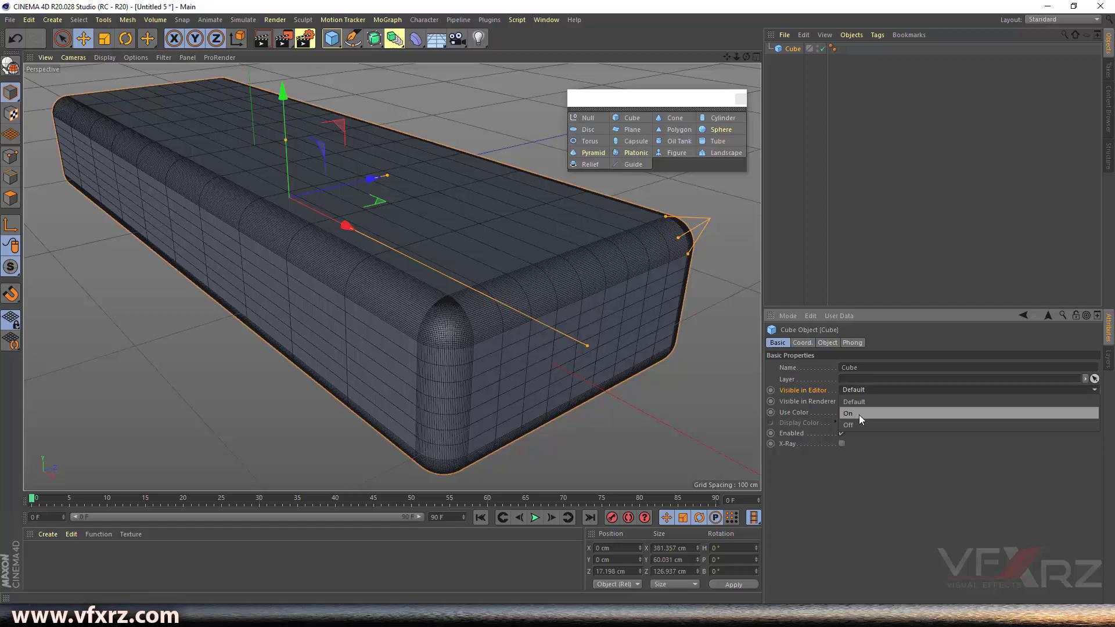
click(859, 414)
click(859, 389)
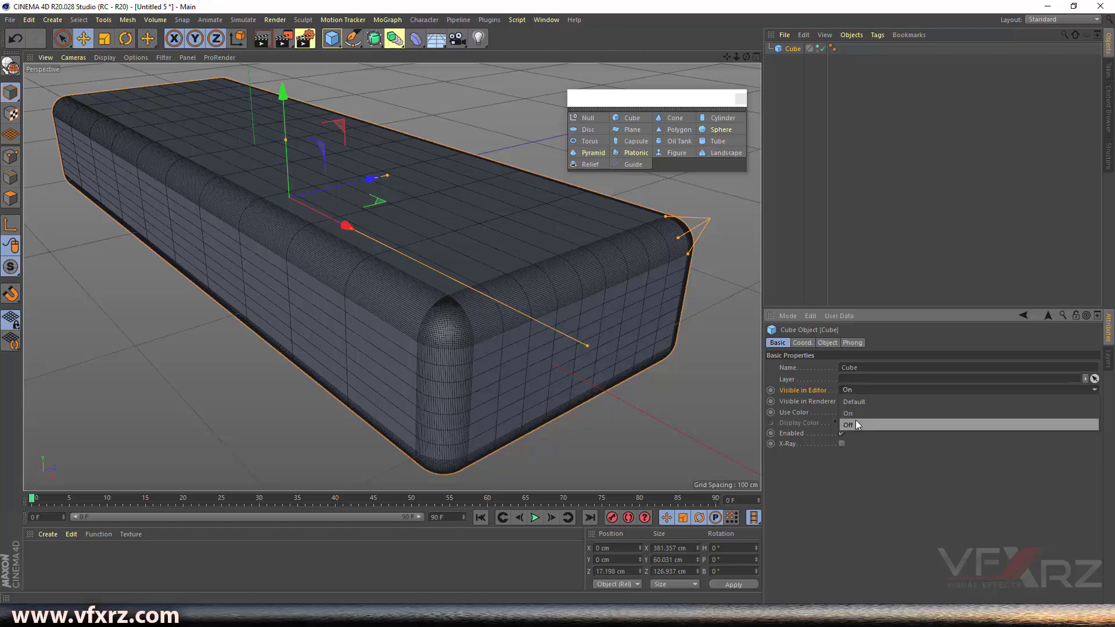
click(855, 420)
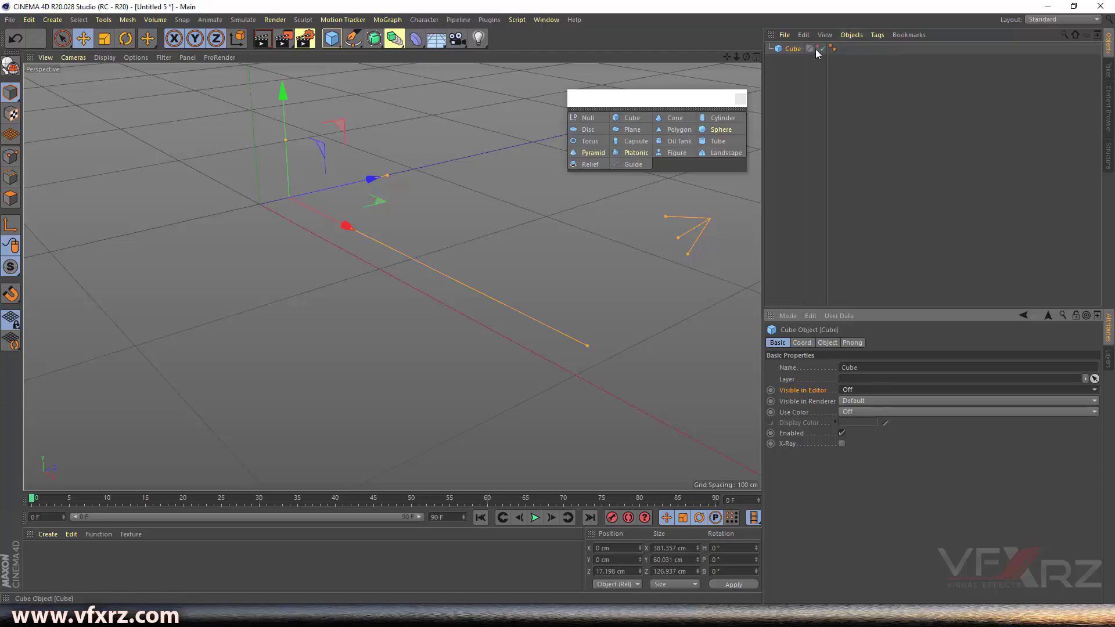
click(872, 398)
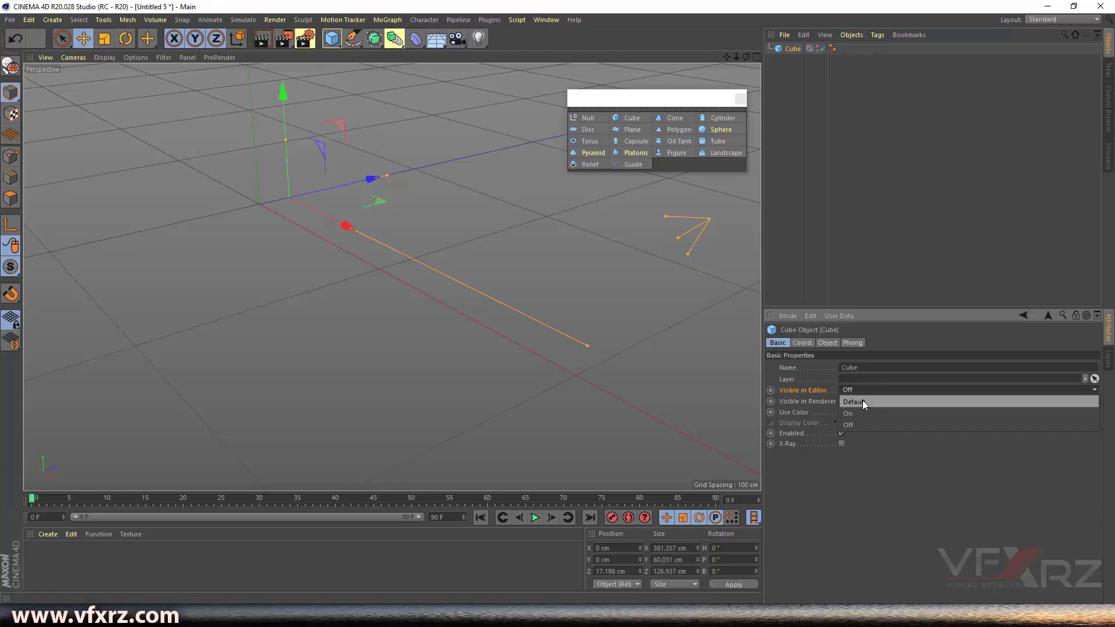
click(899, 401)
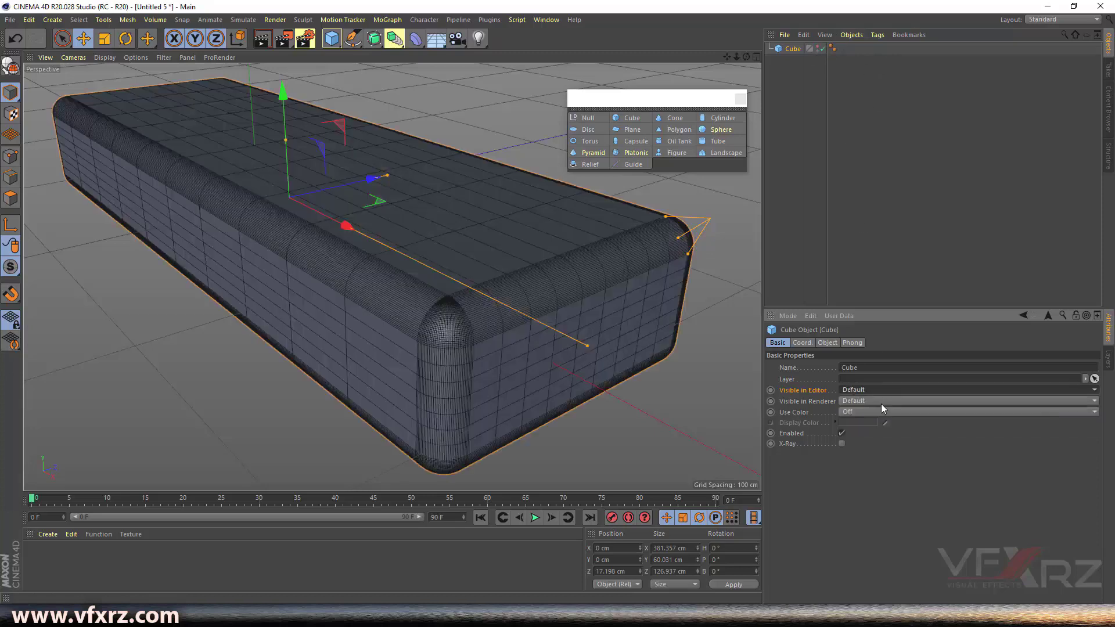
- Try the cube's Visible in Renderer setting as Off and return it to Default
click(849, 401)
click(852, 436)
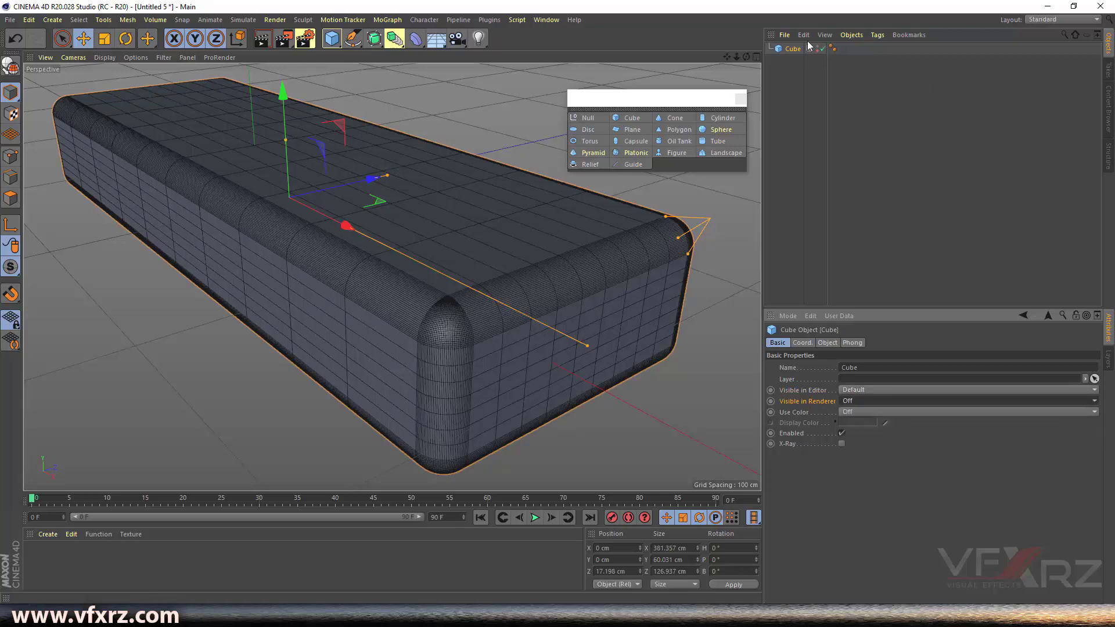
click(858, 400)
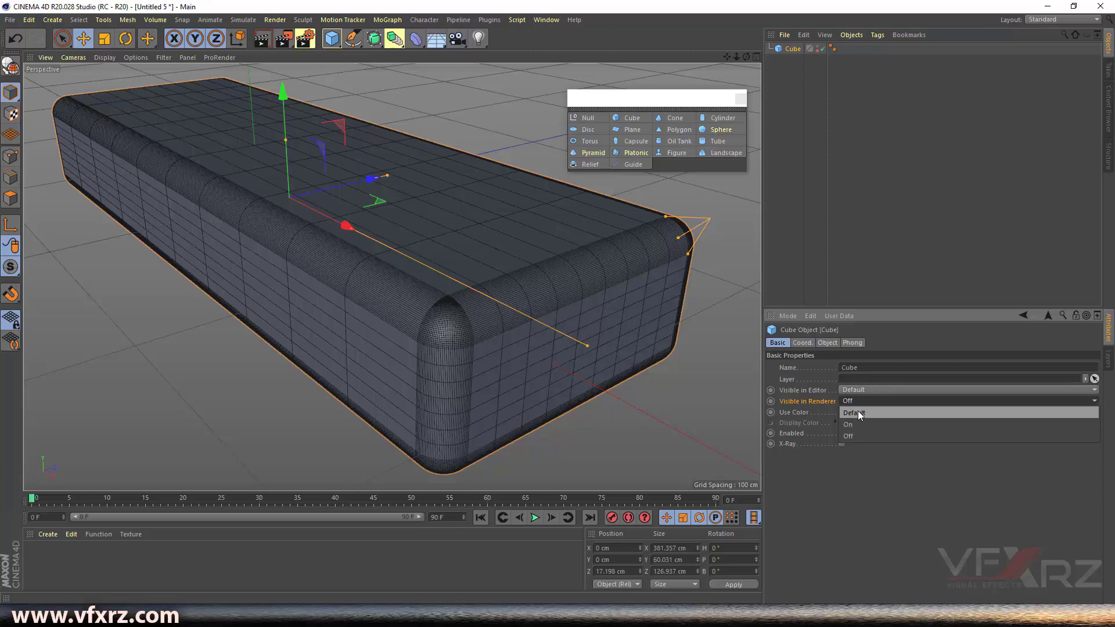
click(860, 413)
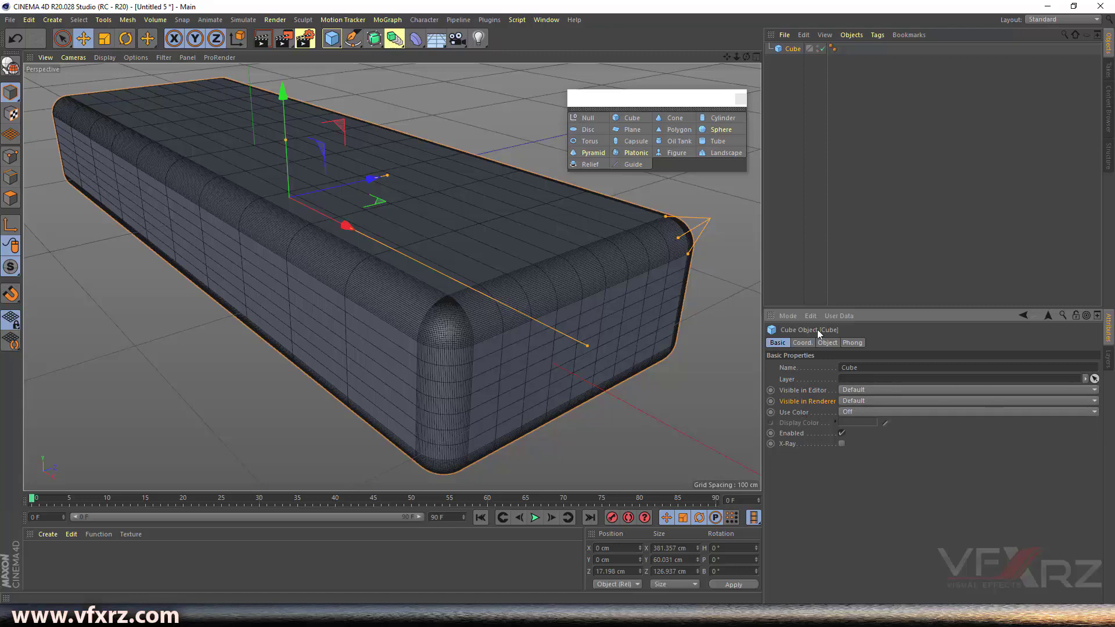
- Move the cube to -96 cm in X, 107 cm in Y and -45.802 cm in Z using its coordinates
click(827, 342)
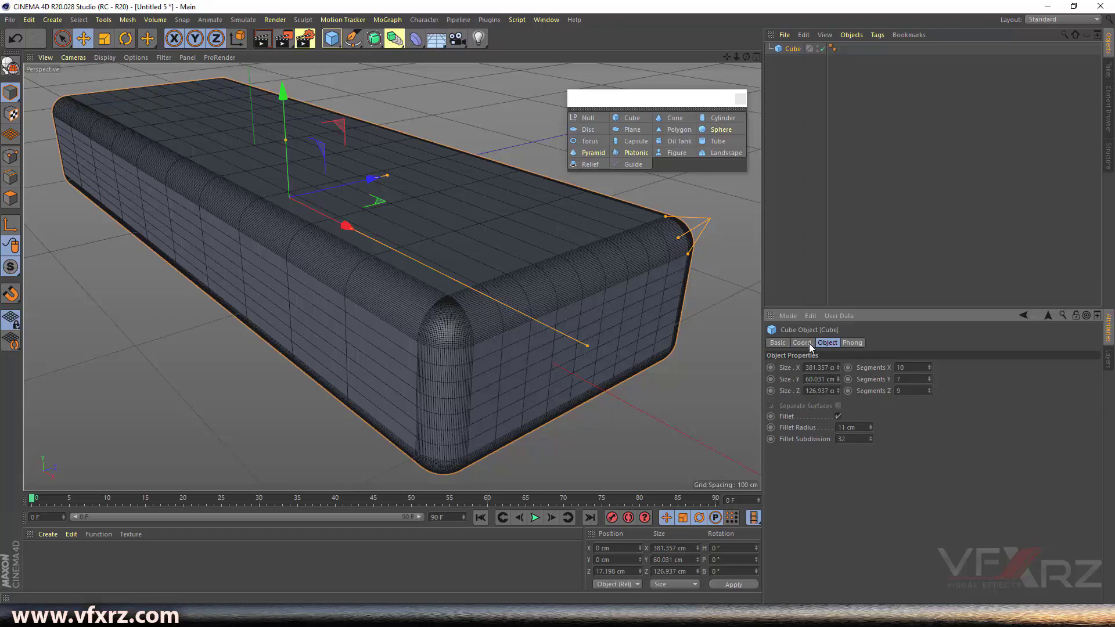
click(813, 344)
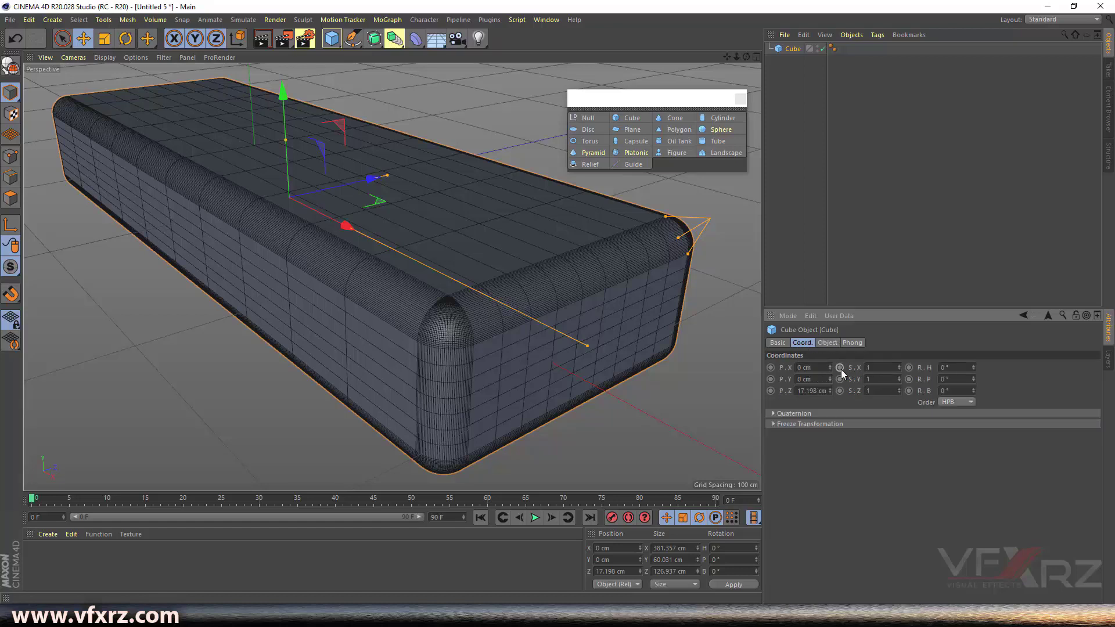
drag(737, 56, 393, 277)
drag(727, 56, 393, 278)
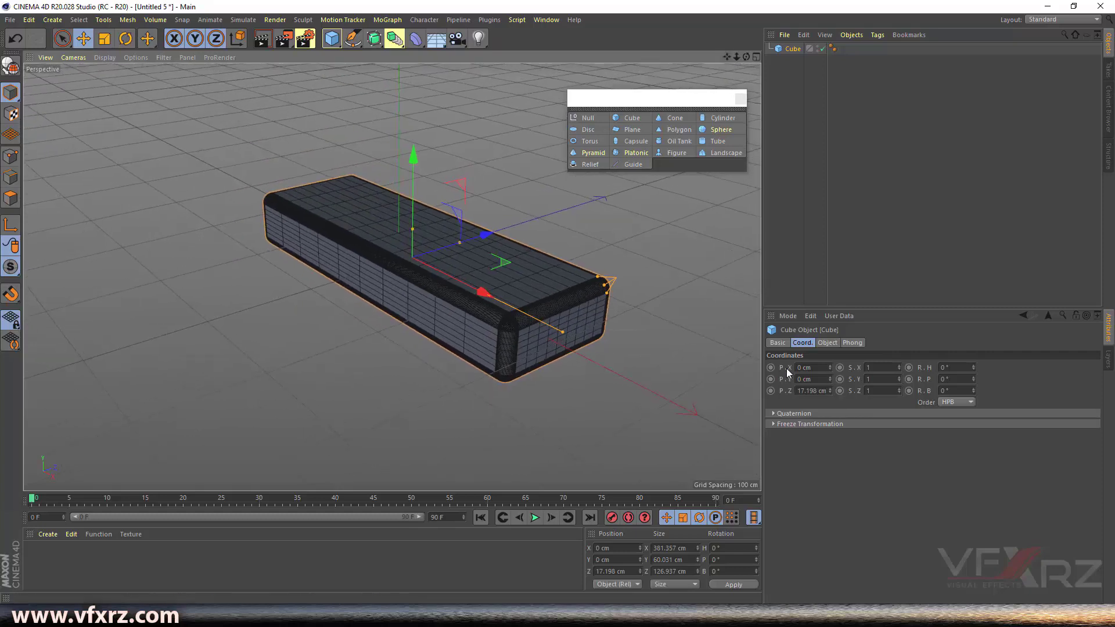
drag(831, 367, 834, 399)
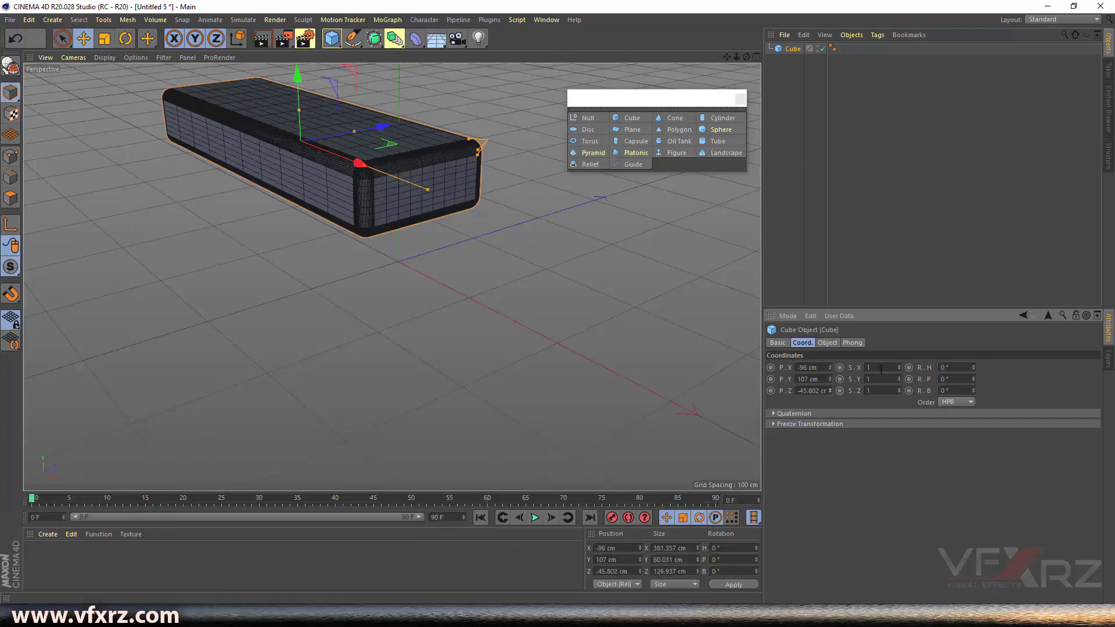
- Scale the cube to 0.37 in Y and 3.13 in Z, and rotate it to 52° H, 14° P and 18° B
drag(899, 367, 907, 392)
right_click(898, 368)
drag(727, 57, 869, 147)
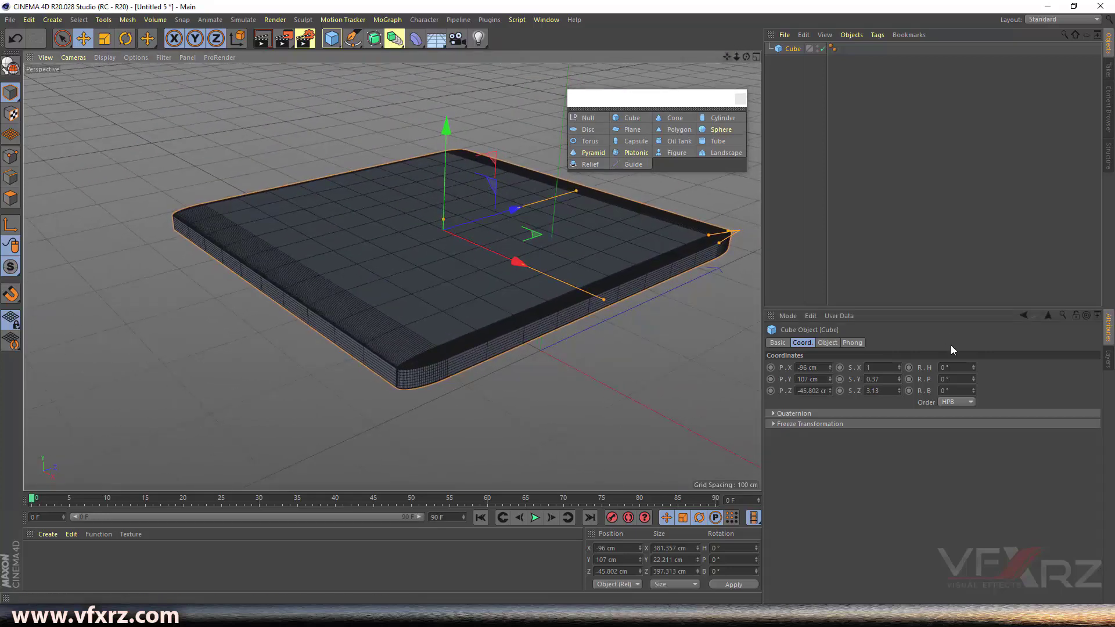
mouse_move(973, 367)
mouse_down()
mouse_move(974, 384)
mouse_move(973, 328)
mouse_move(973, 353)
mouse_up()
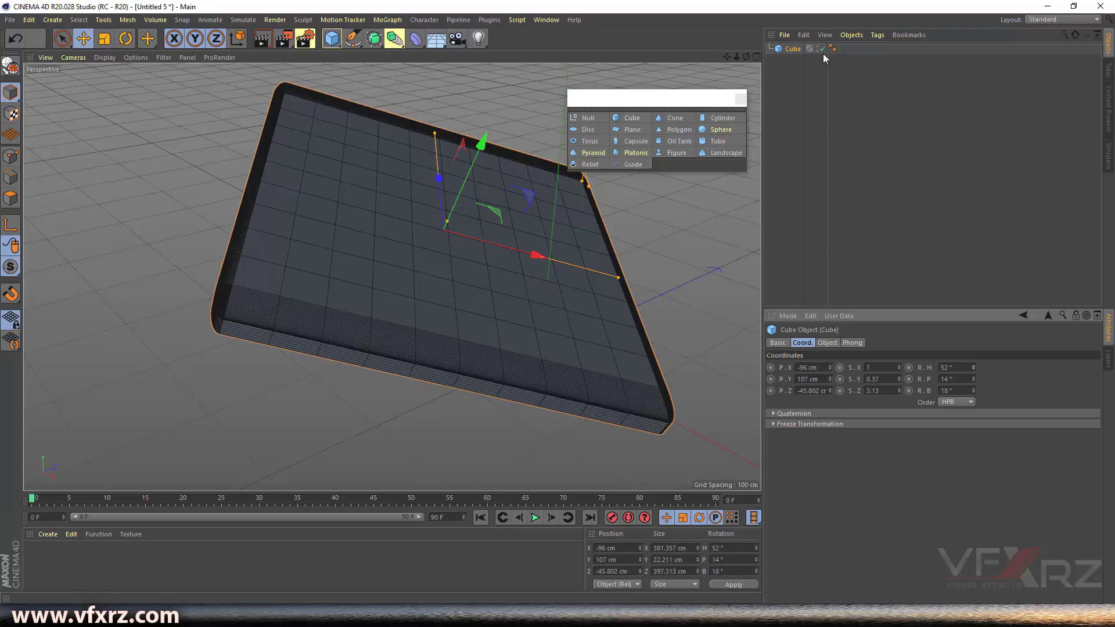
- Delete the cube and add a cone primitive in its place
key(Delete)
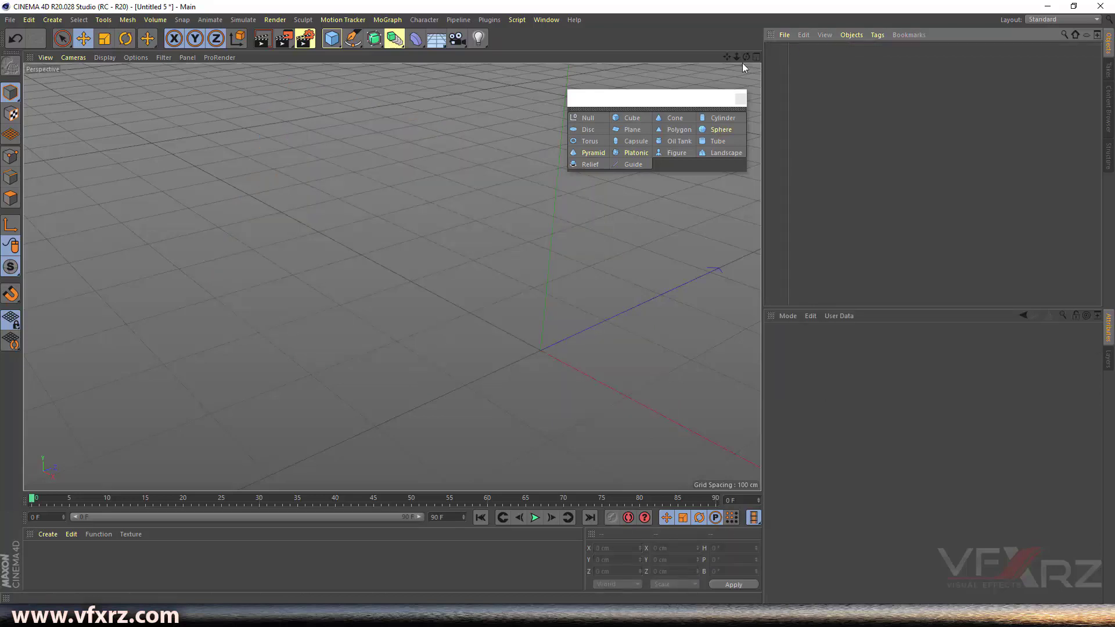
click(675, 119)
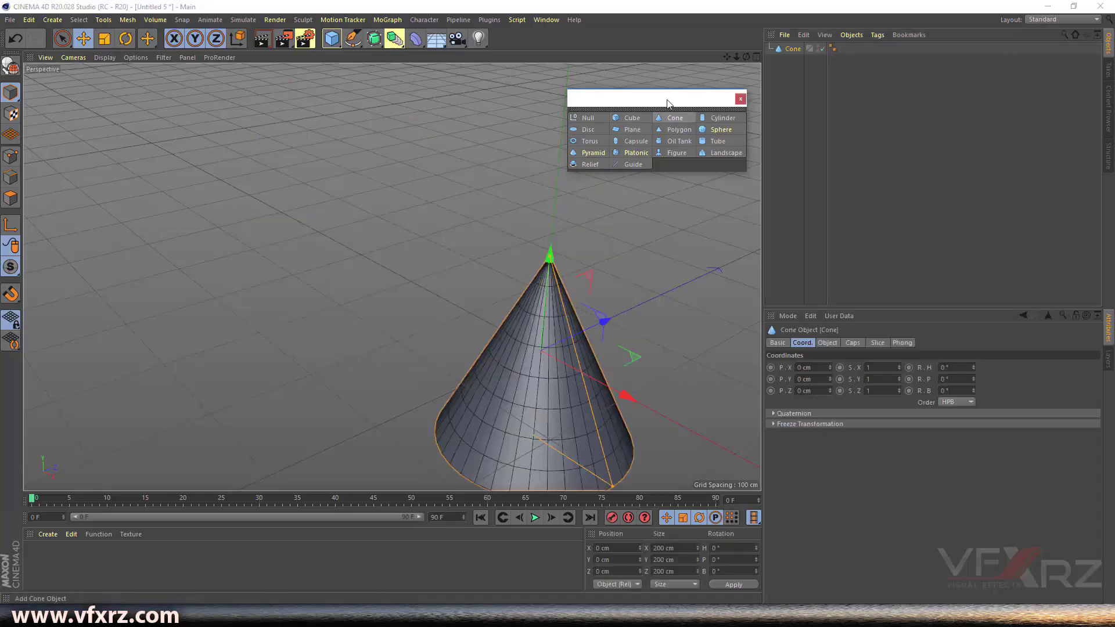
drag(726, 57, 722, 5)
mouse_move(737, 56)
mouse_down()
mouse_move(717, 56)
mouse_move(745, 57)
mouse_up()
click(681, 229)
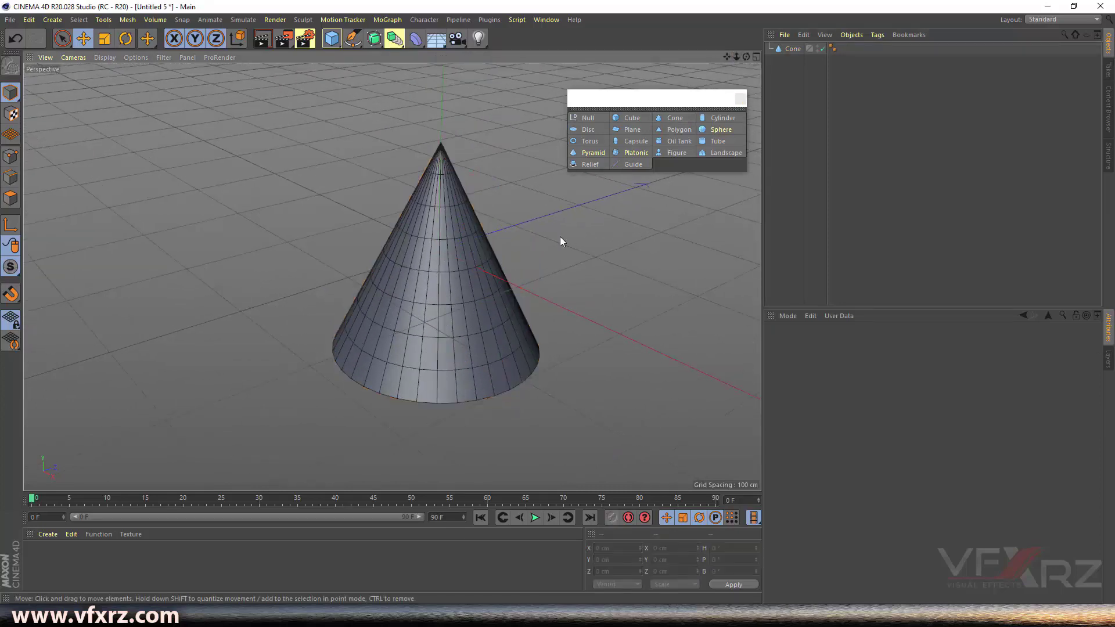
- Set the cone's top radius to 15 cm, bottom radius to 127 cm, height to 162 cm and height segments to 69
click(789, 49)
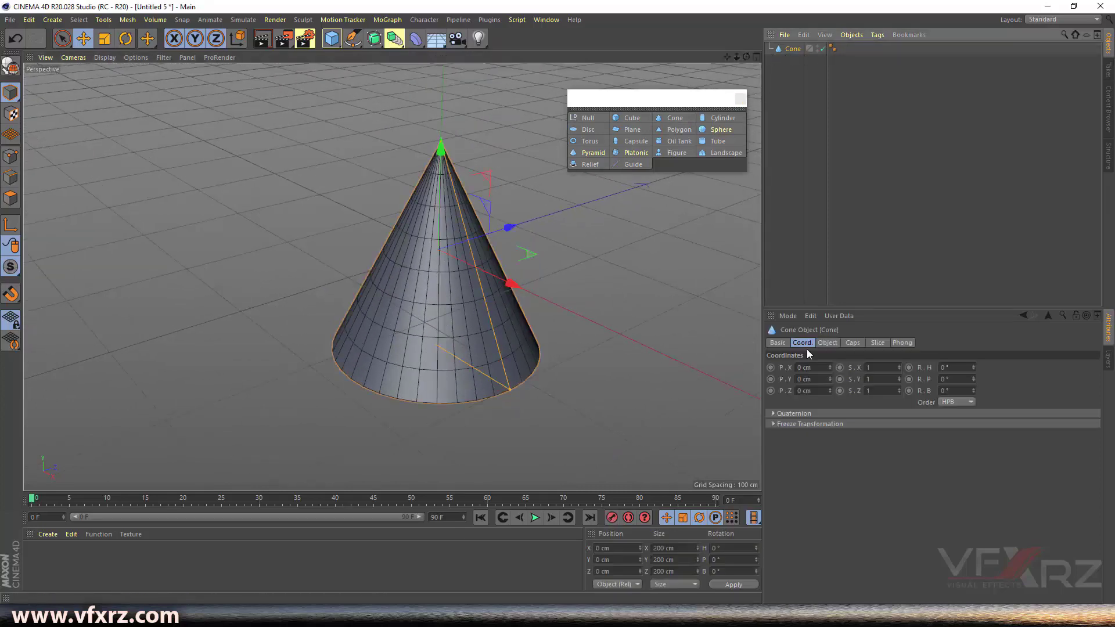
click(827, 344)
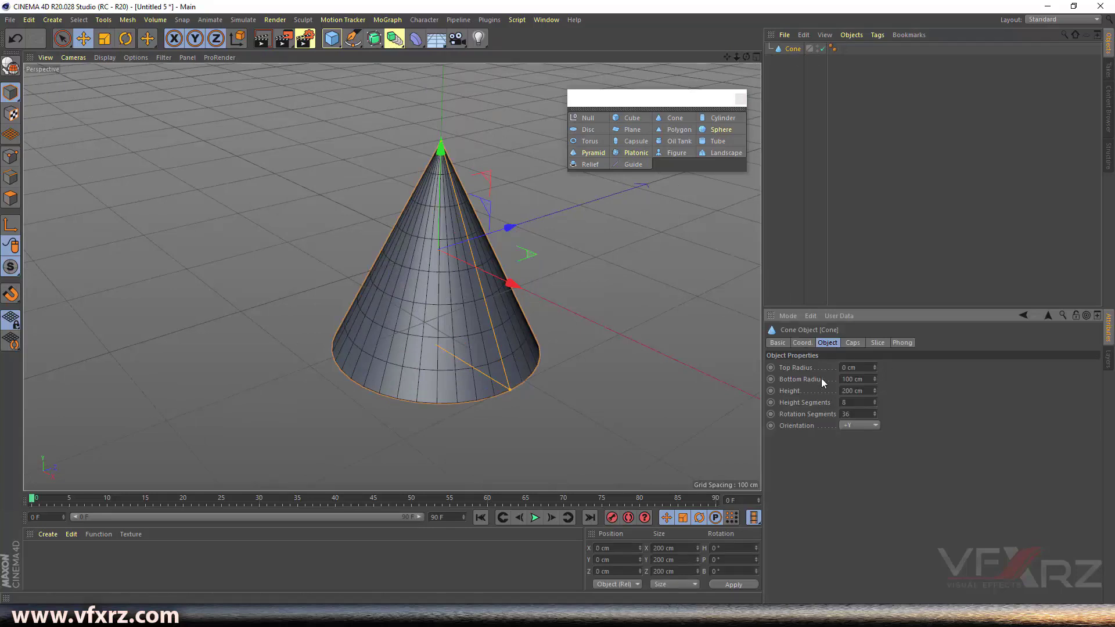
drag(875, 368, 875, 418)
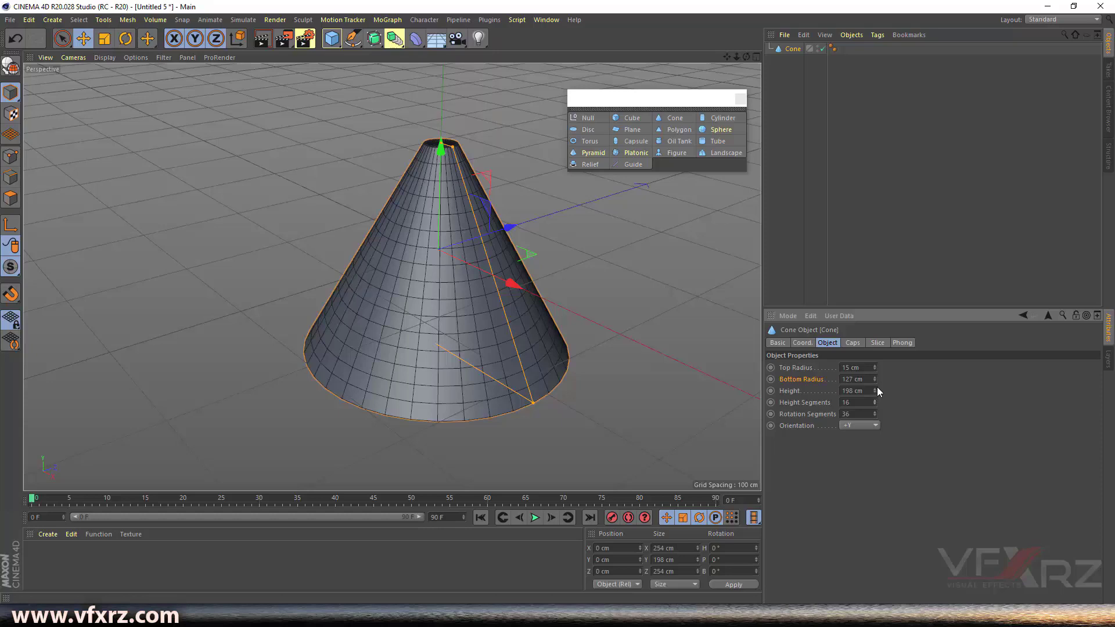
mouse_move(877, 389)
mouse_down()
mouse_move(877, 441)
mouse_move(877, 372)
mouse_up()
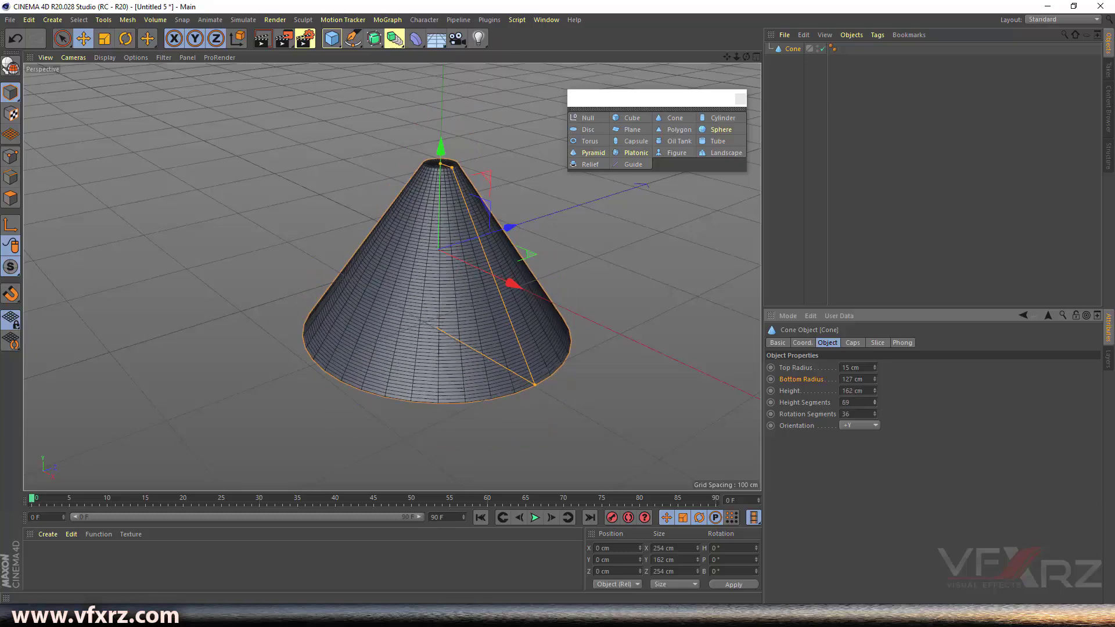
- Try 6 and 9 rotation segments on the cone and settle on 117
drag(875, 414, 874, 441)
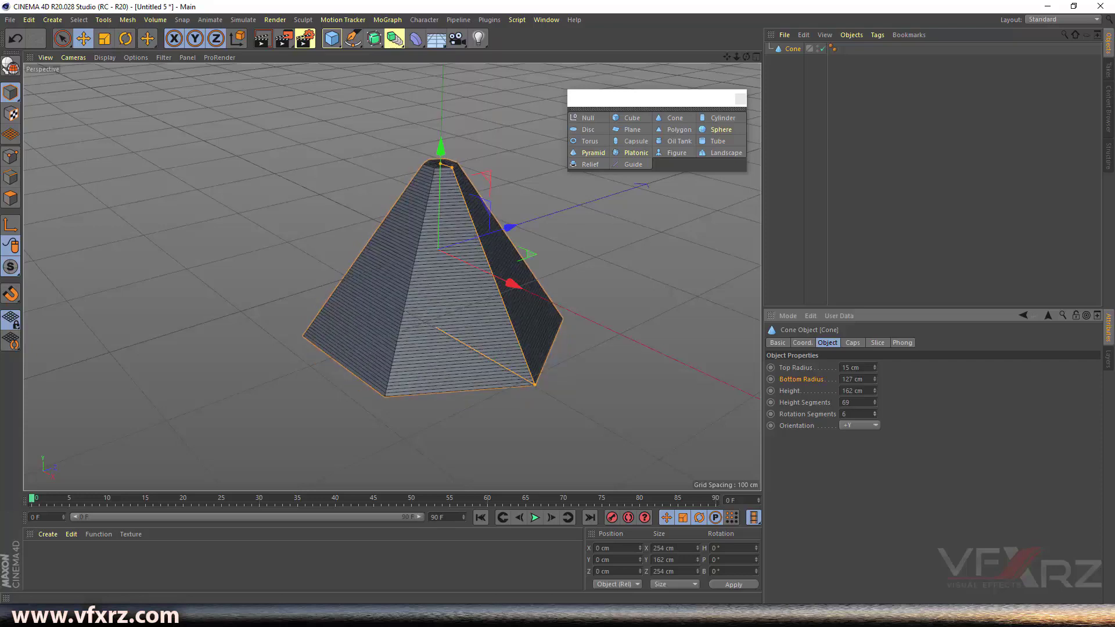
mouse_move(746, 57)
mouse_down()
mouse_move(700, 73)
mouse_move(688, 145)
mouse_move(720, 75)
mouse_move(772, 58)
mouse_move(748, 63)
mouse_up()
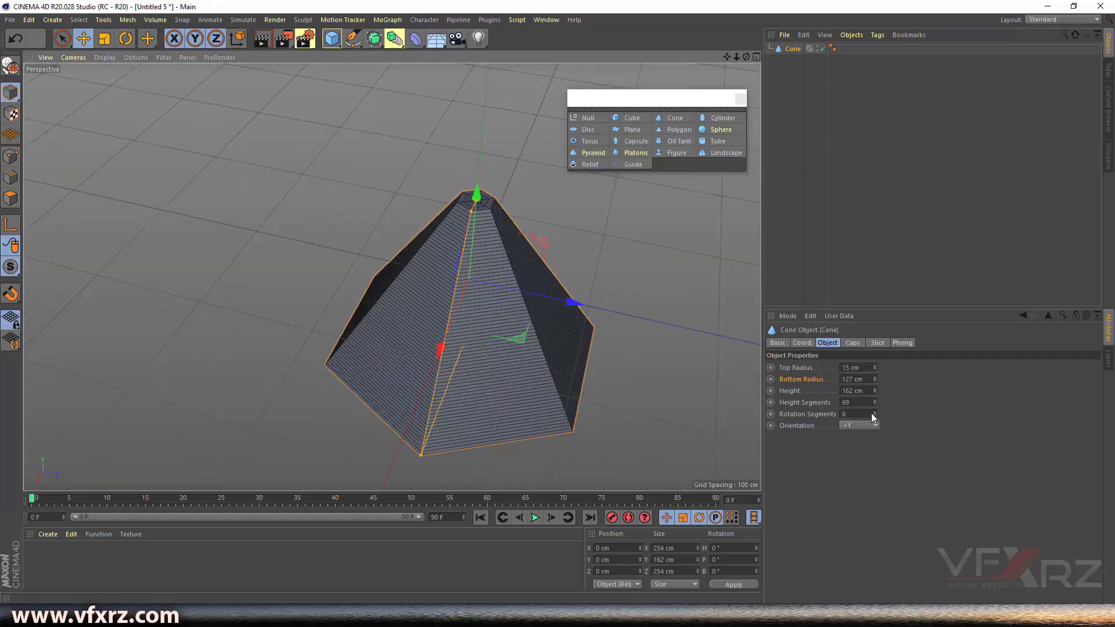
mouse_move(874, 413)
mouse_down()
mouse_move(874, 388)
mouse_move(874, 409)
mouse_up()
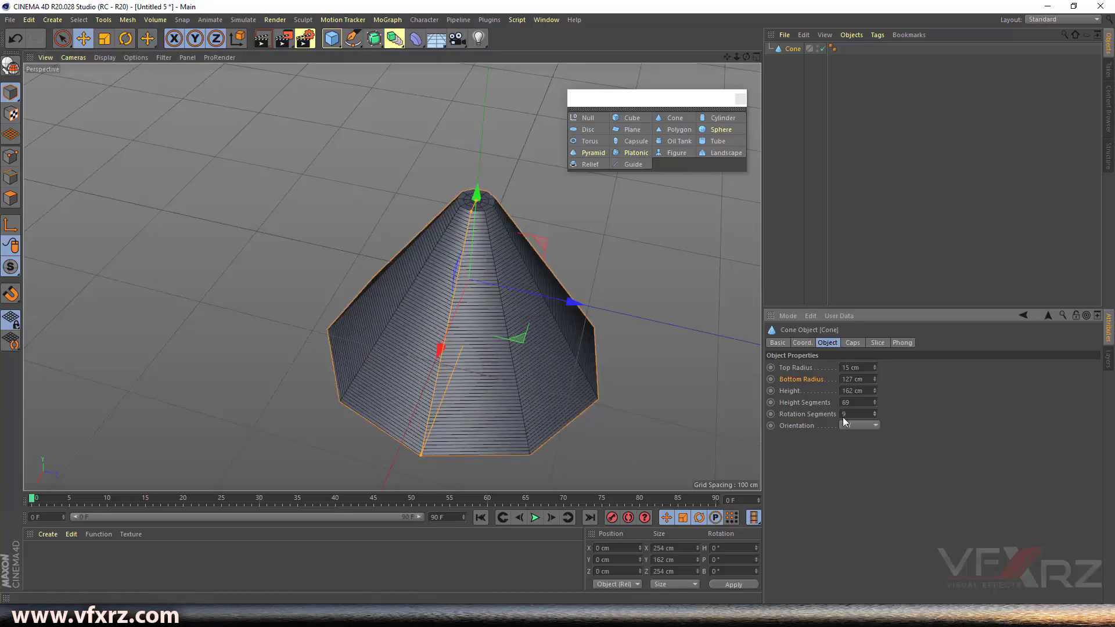
drag(875, 412, 823, 430)
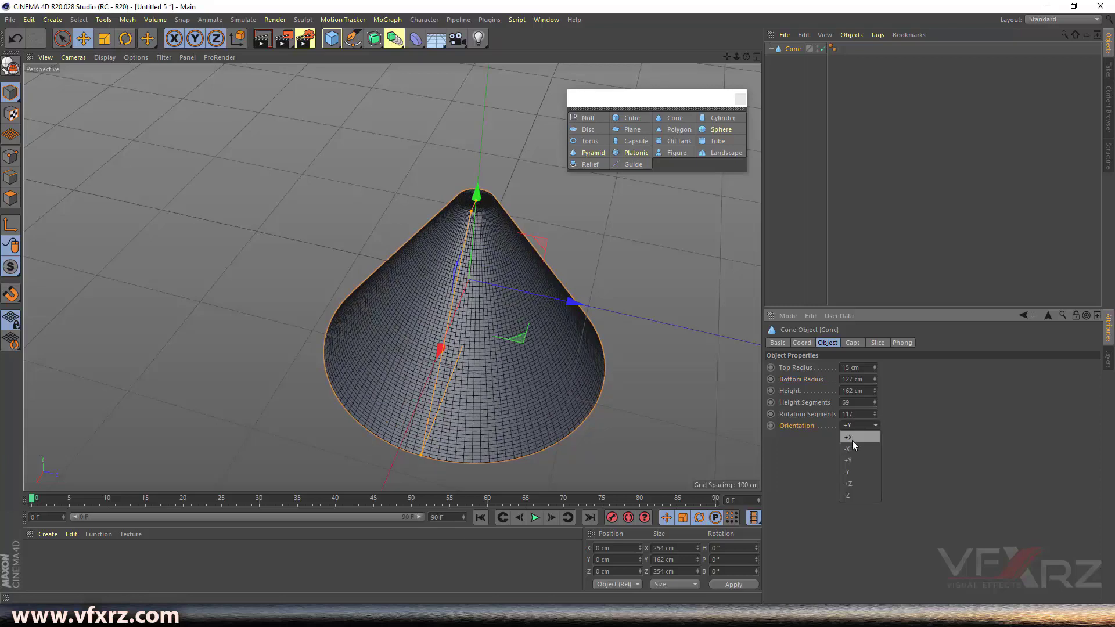
- Try the cone's orientation as +X, -X, -Y, +Z and -Z, and return it to +Y
drag(742, 57, 737, 52)
click(874, 426)
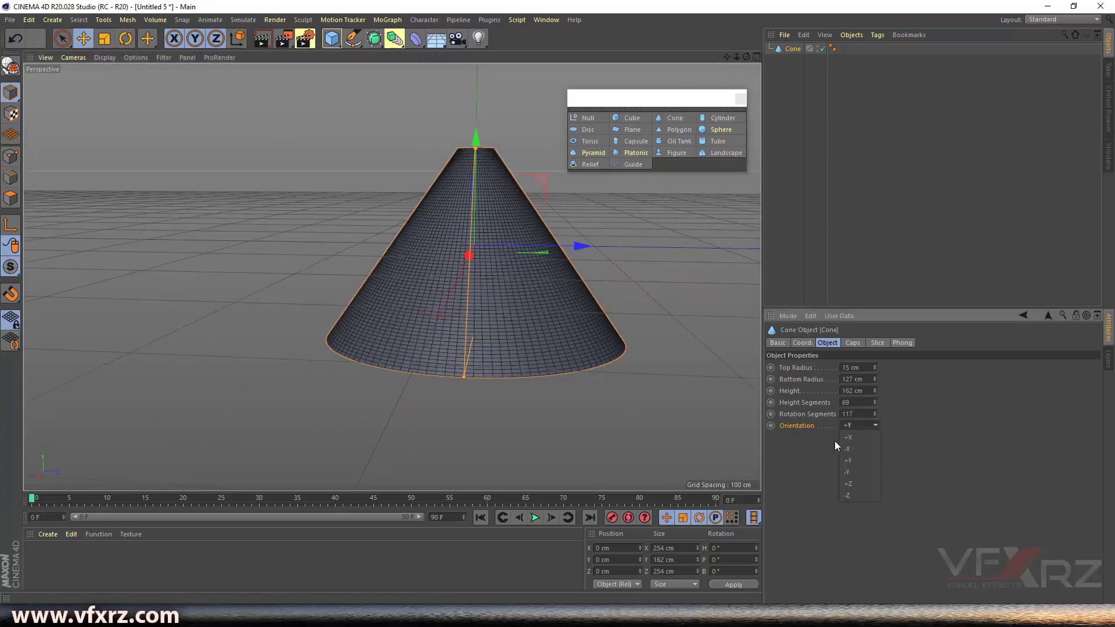
click(853, 438)
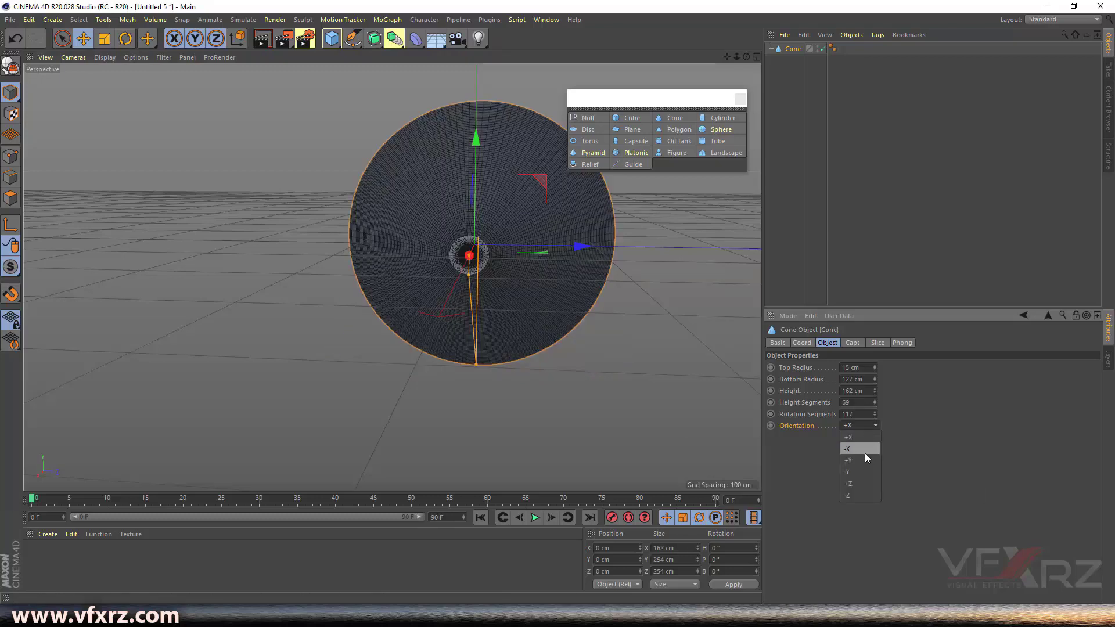
click(865, 453)
drag(747, 56, 747, 57)
click(845, 427)
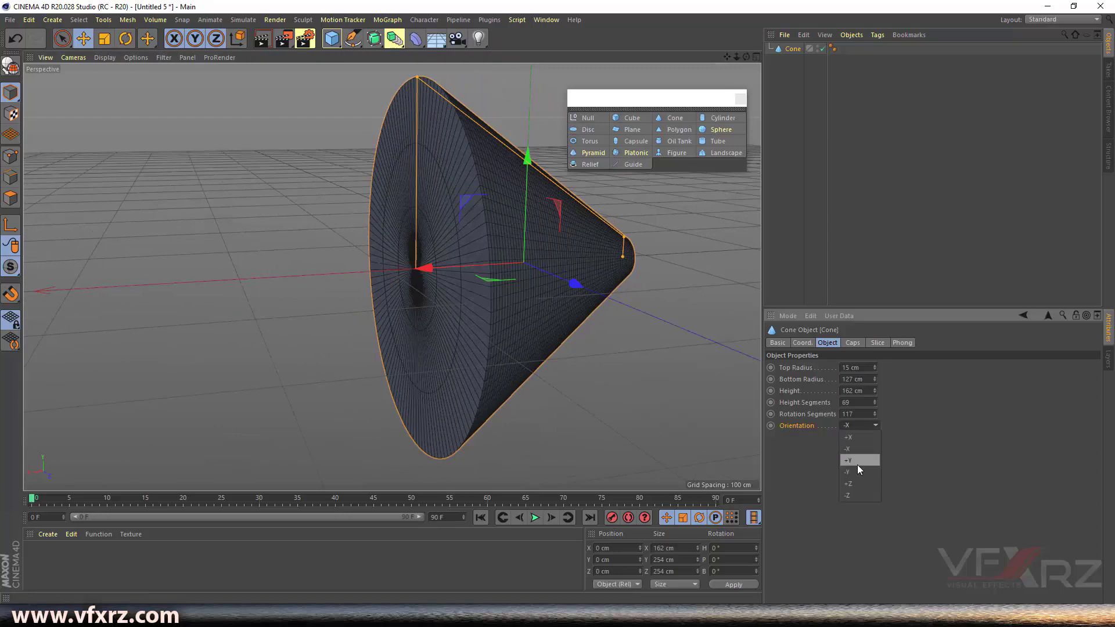
click(852, 459)
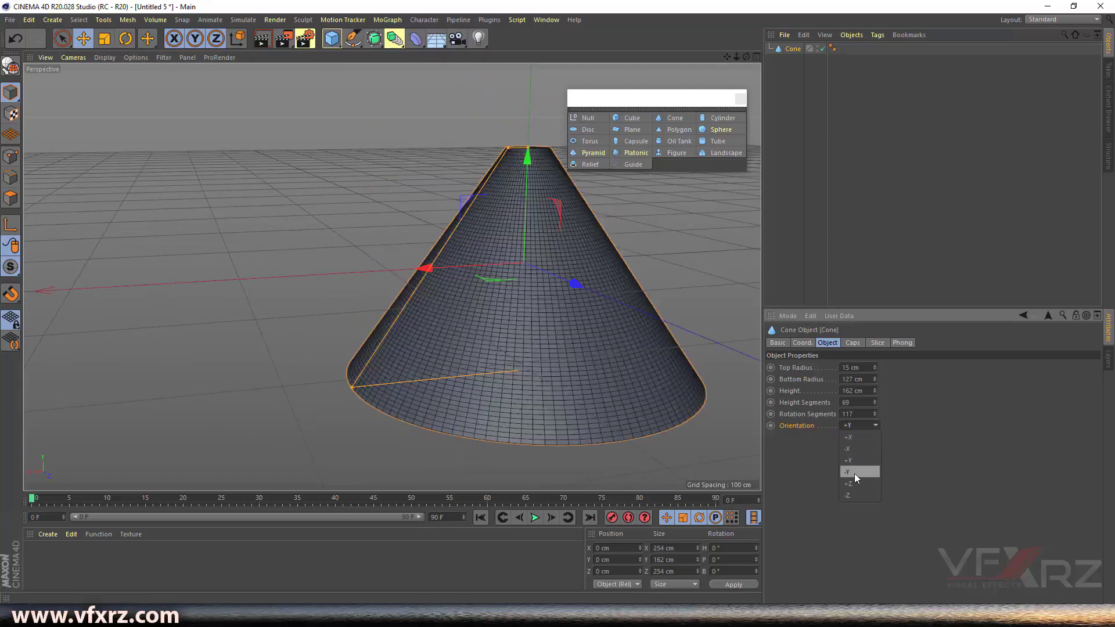
click(854, 473)
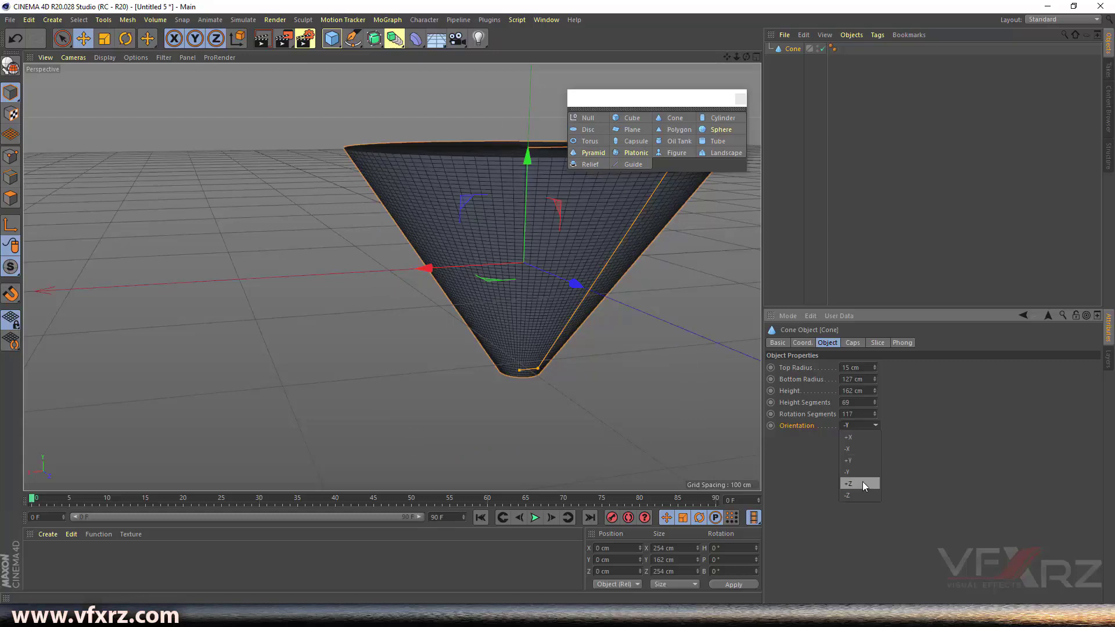
click(862, 484)
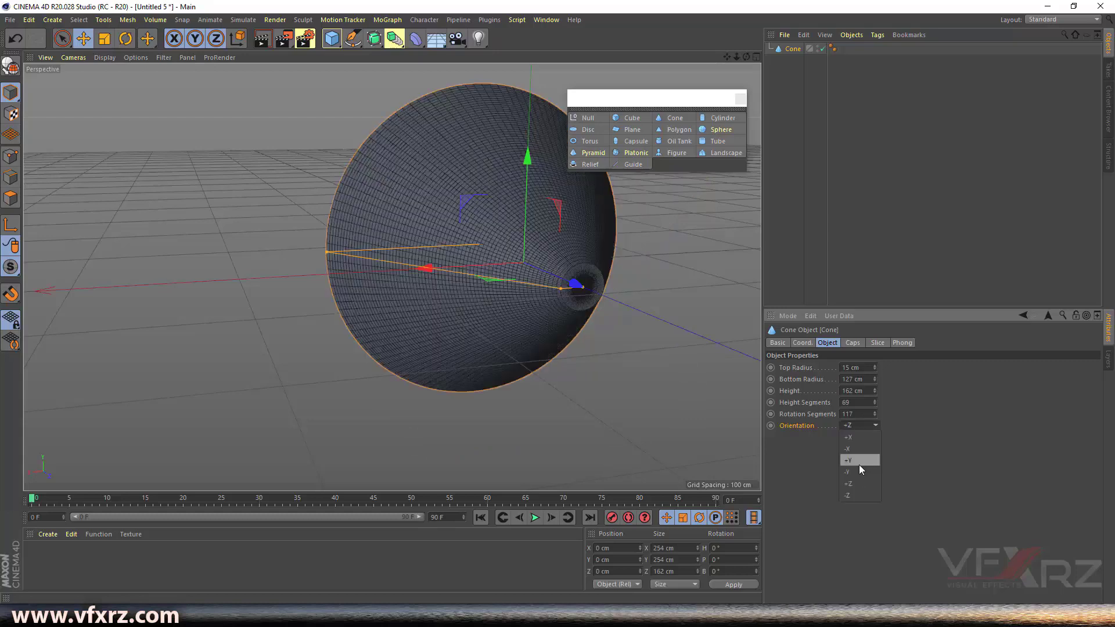
click(863, 497)
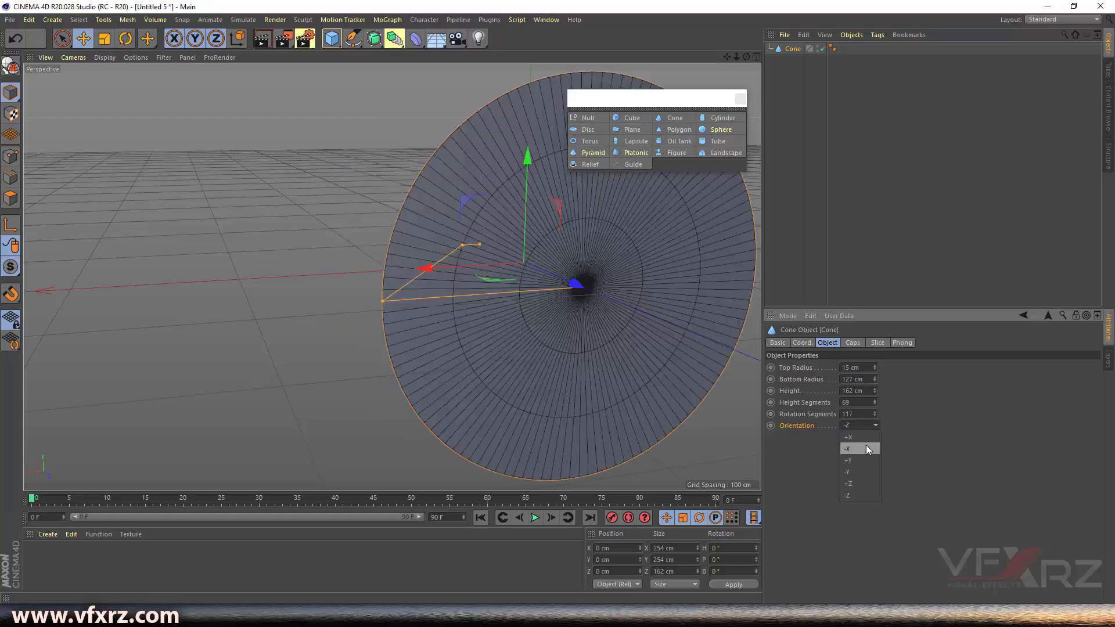
click(859, 461)
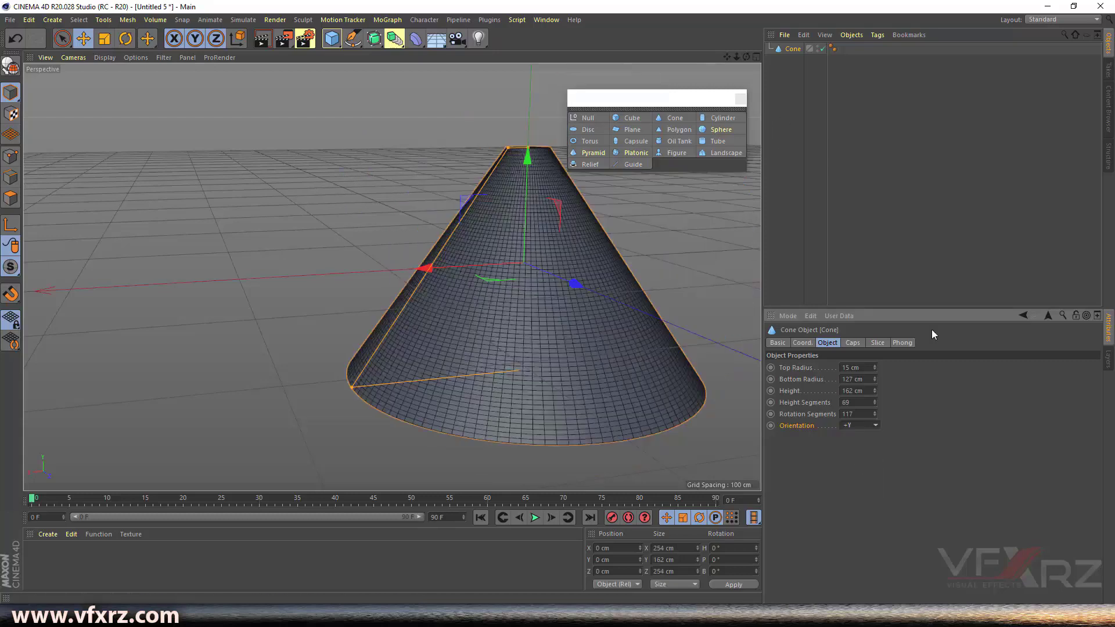
- Show the cone's caps and slice settings, return to the caps settings, and move the floating primitives palette clear of the viewport
click(852, 342)
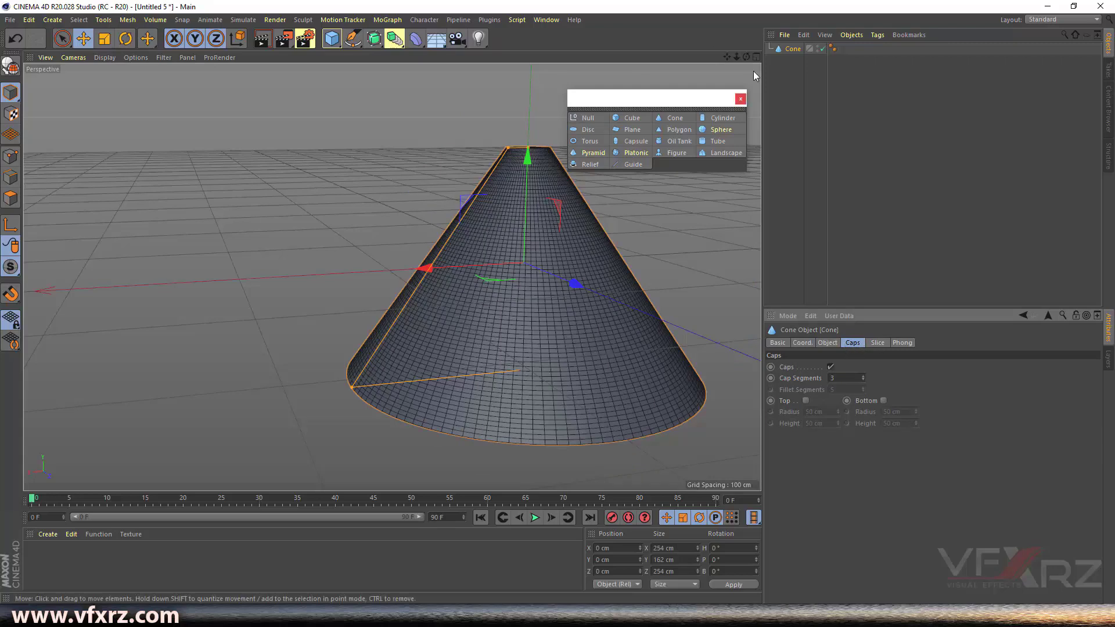
drag(746, 58, 765, 73)
drag(626, 97, 639, 69)
click(873, 343)
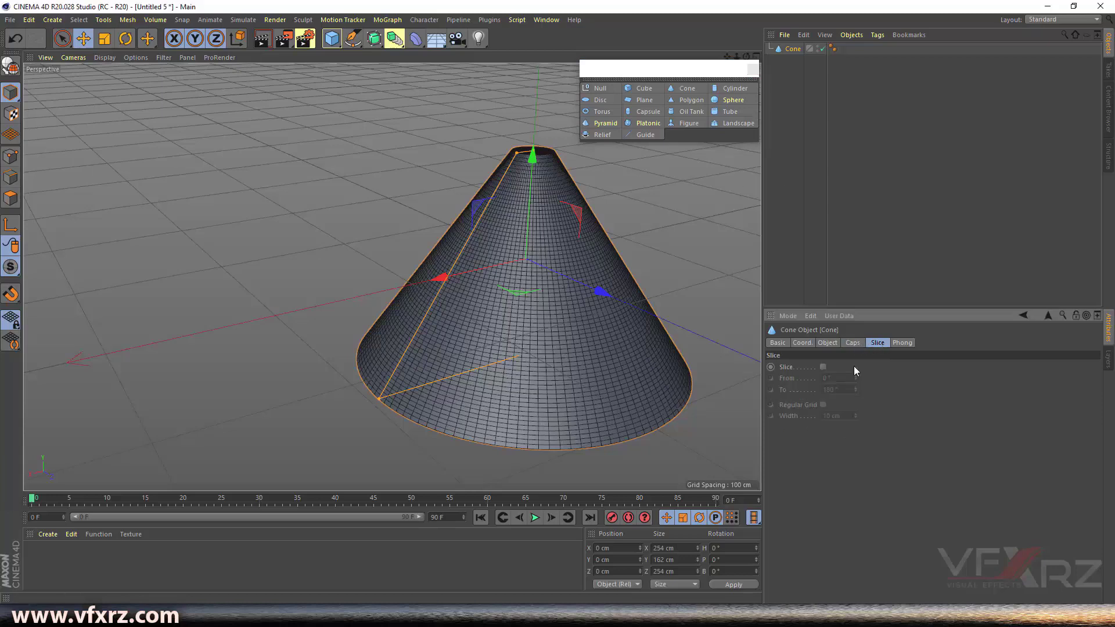
click(850, 343)
drag(734, 64, 971, 116)
drag(727, 57, 392, 276)
drag(747, 57, 750, 106)
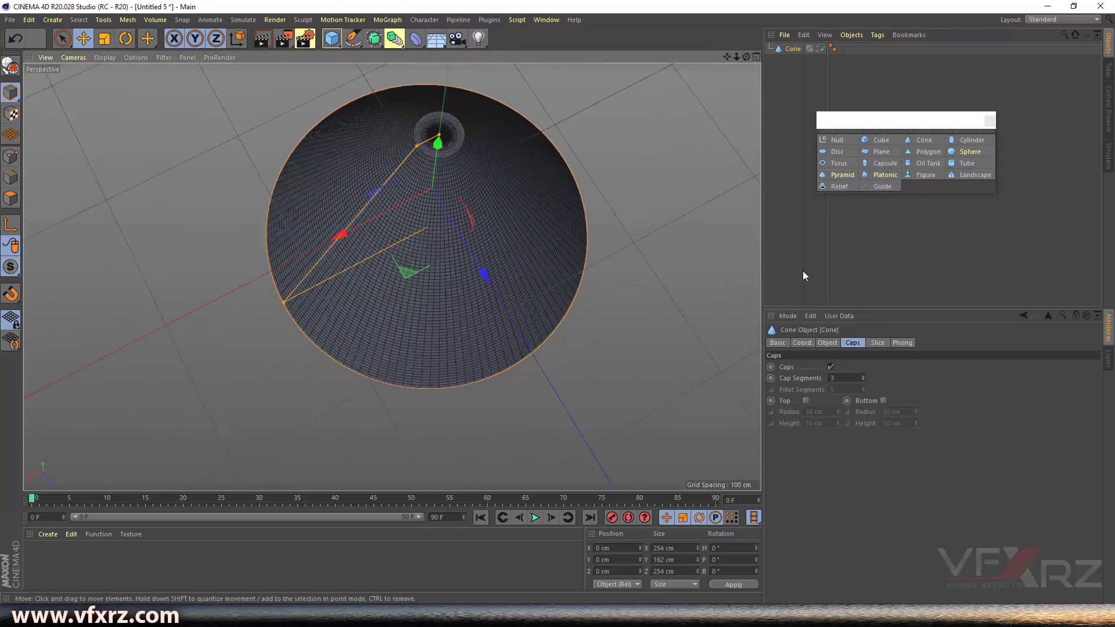
- Turn the cone's caps off to examine the open ends, and turn them back on
click(829, 368)
mouse_move(746, 57)
mouse_down()
mouse_move(741, 46)
mouse_move(748, 69)
mouse_up()
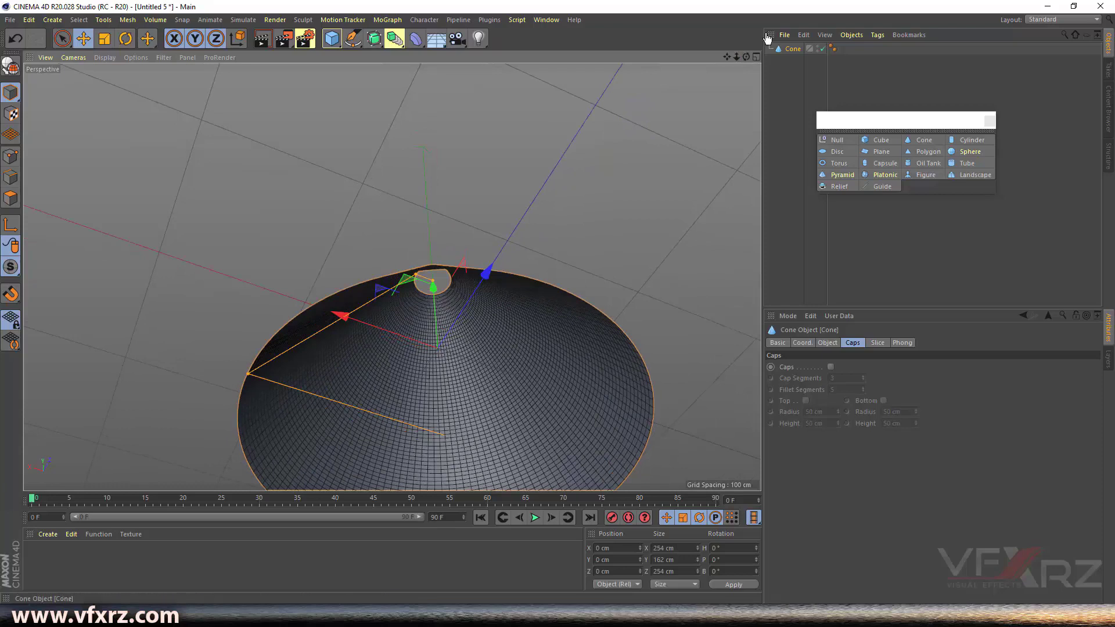
drag(743, 58, 746, 64)
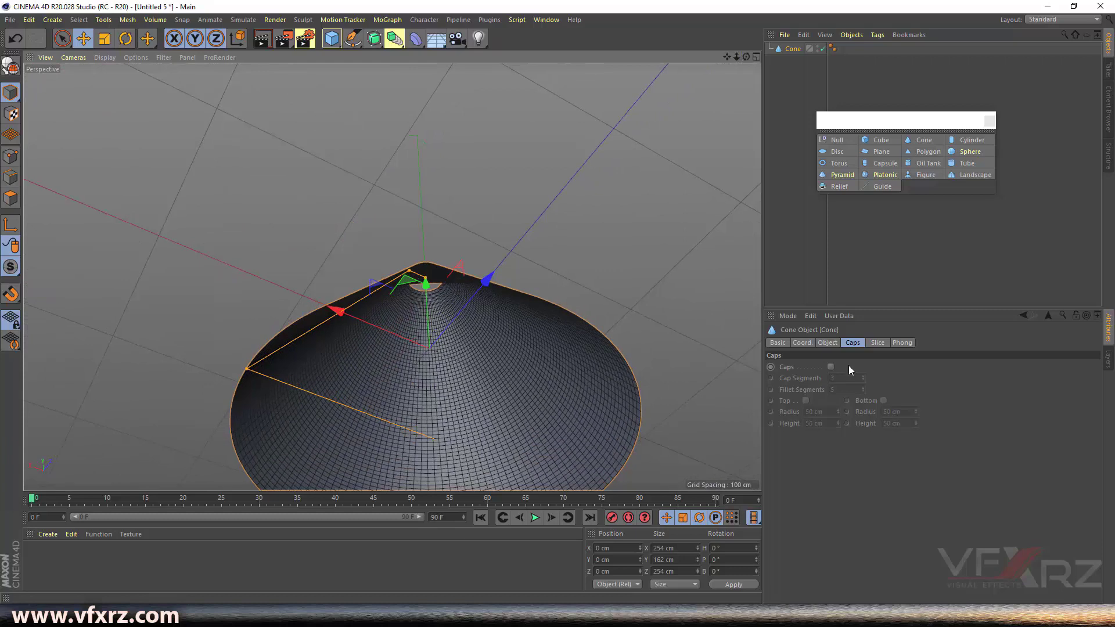
click(830, 368)
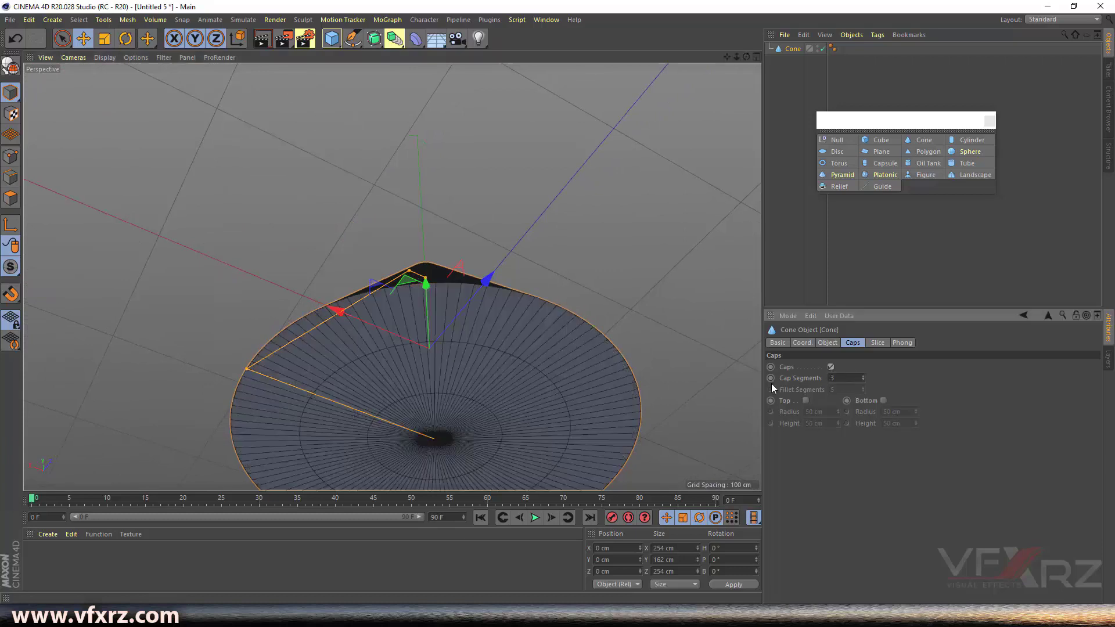
- Set the cone's cap segments to 28 and add a bottom fillet with a 40 cm radius and 16 cm height
drag(746, 62, 746, 52)
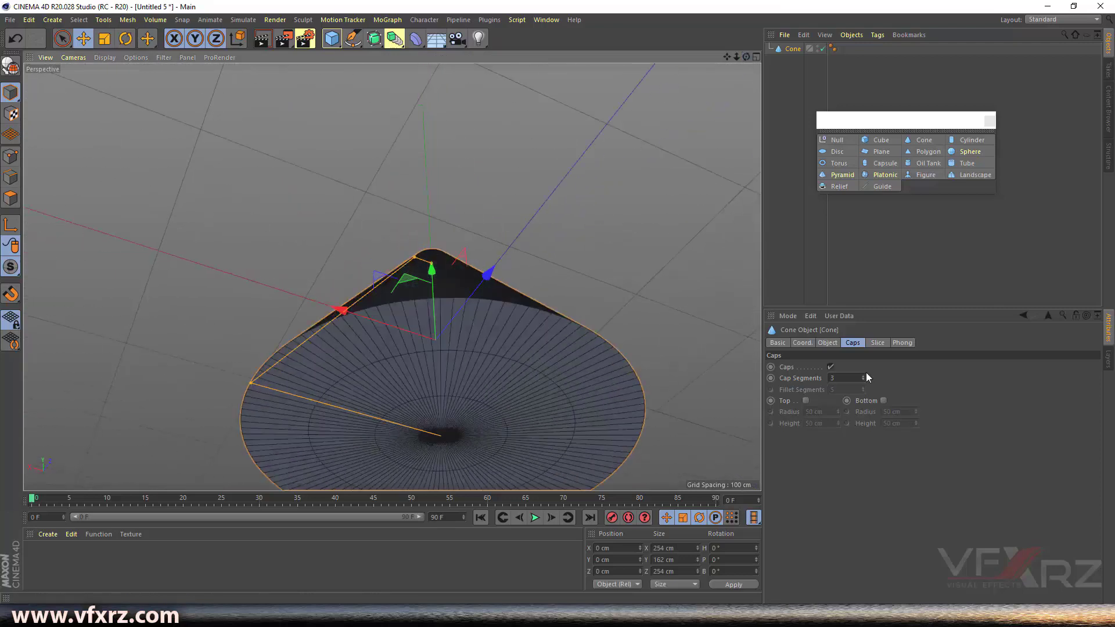
mouse_move(863, 378)
mouse_down()
mouse_move(863, 387)
mouse_move(863, 371)
mouse_up()
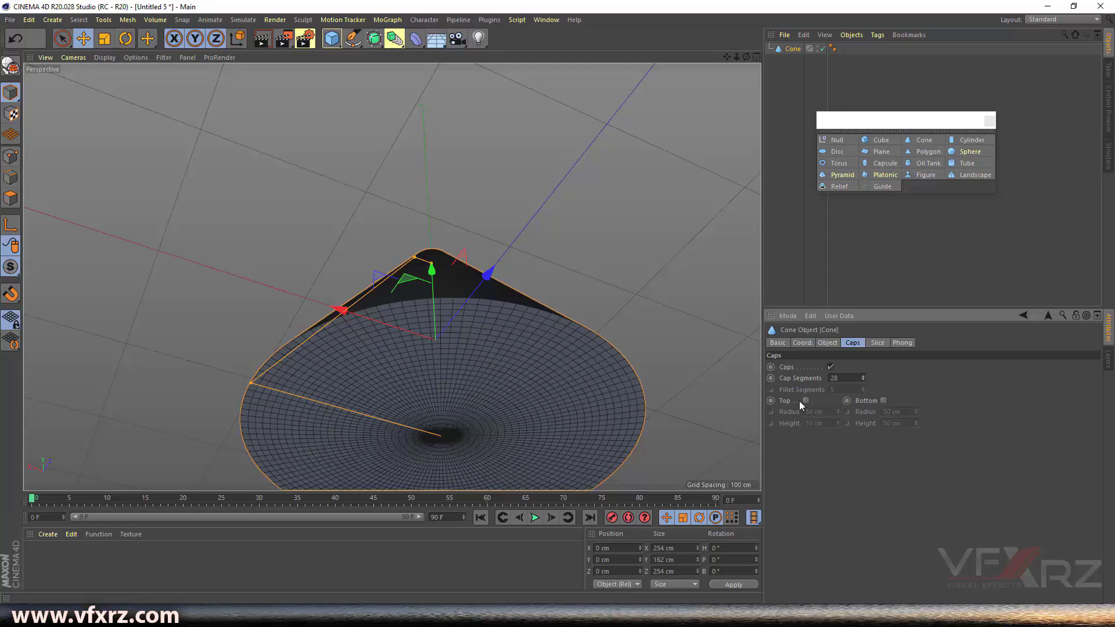
click(884, 400)
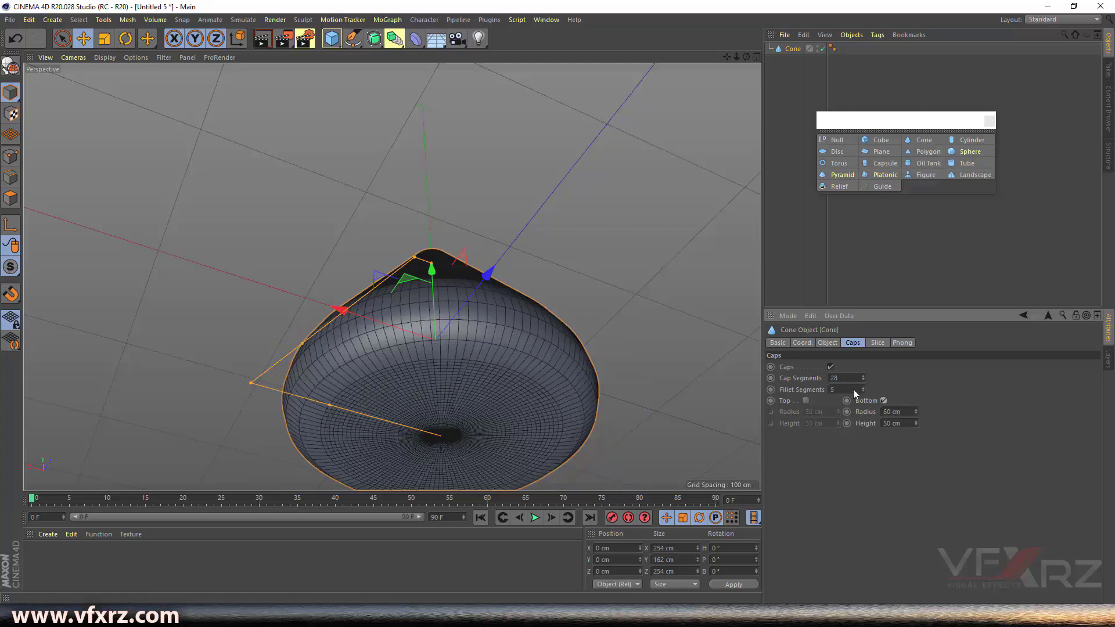
drag(746, 57, 747, 116)
alt+drag(383, 421, 423, 393)
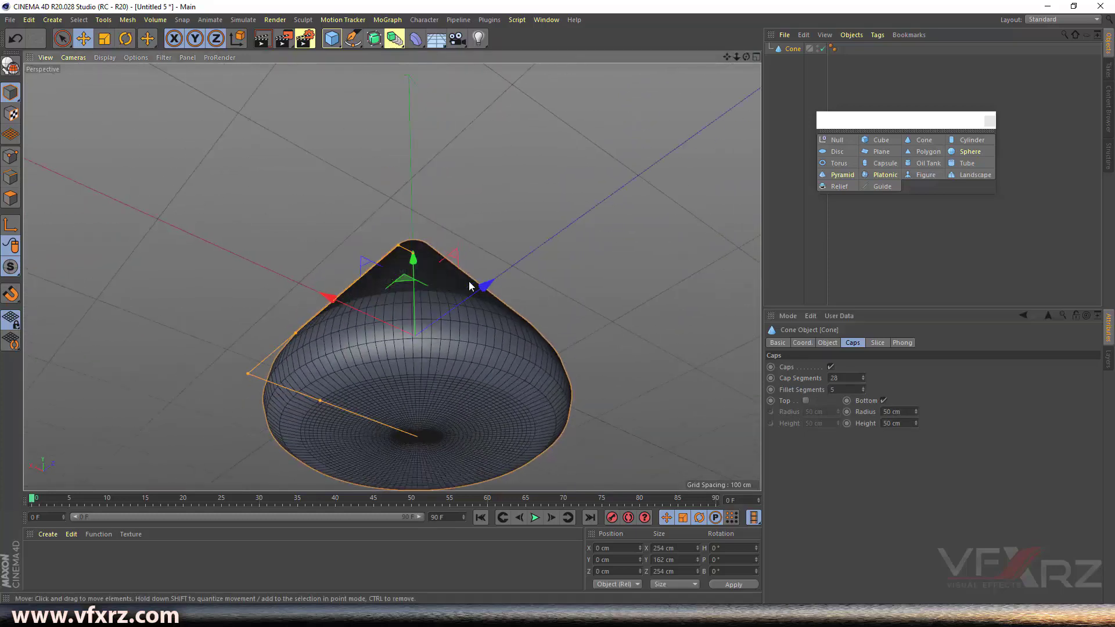
drag(726, 56, 747, 62)
drag(918, 410, 916, 444)
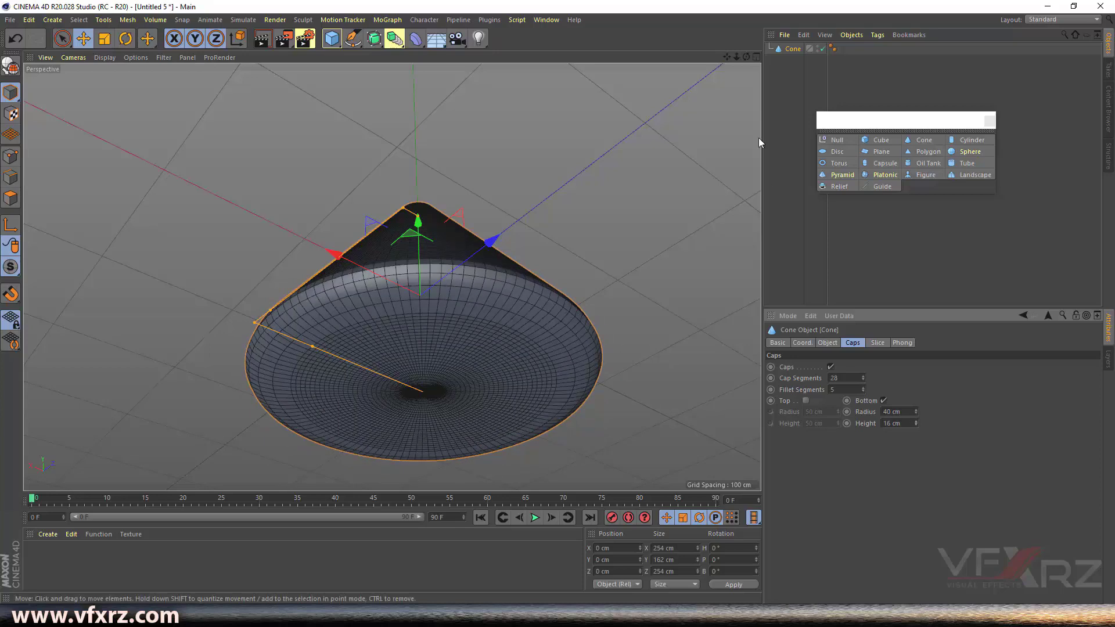
- Add a top fillet to the cone with a radius of 13 cm and a height of 22 cm
drag(746, 56, 636, 271)
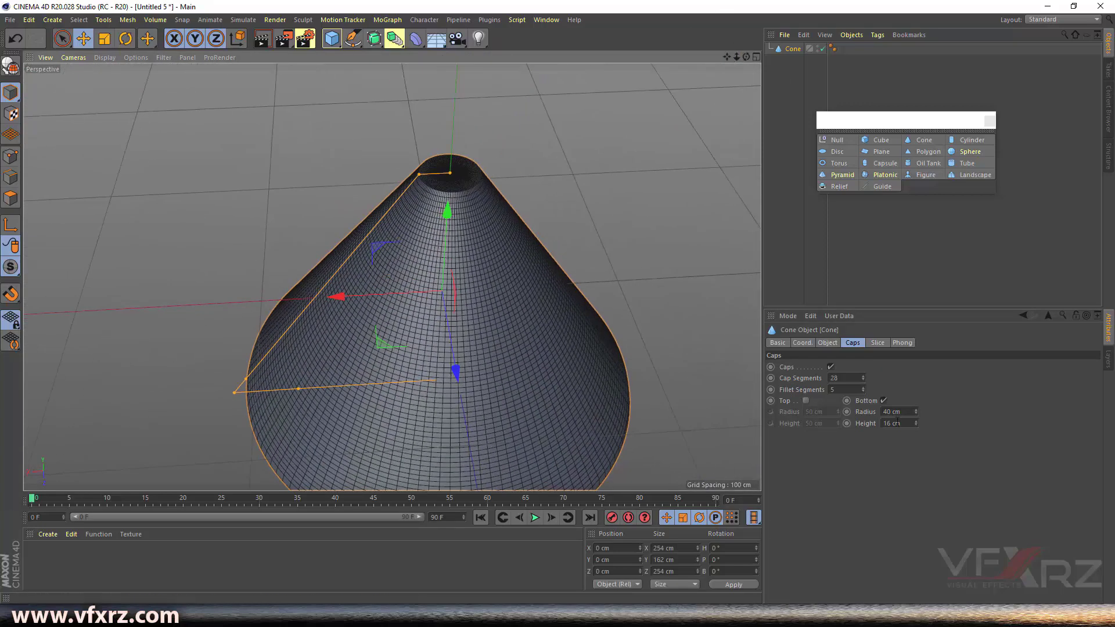
click(805, 400)
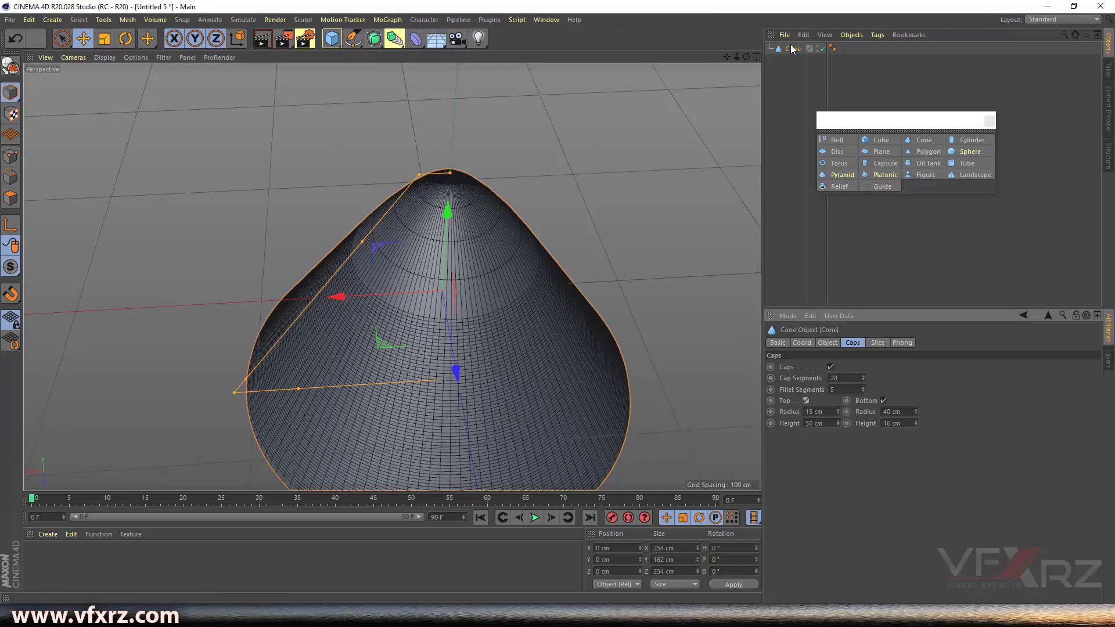
drag(735, 58, 624, 138)
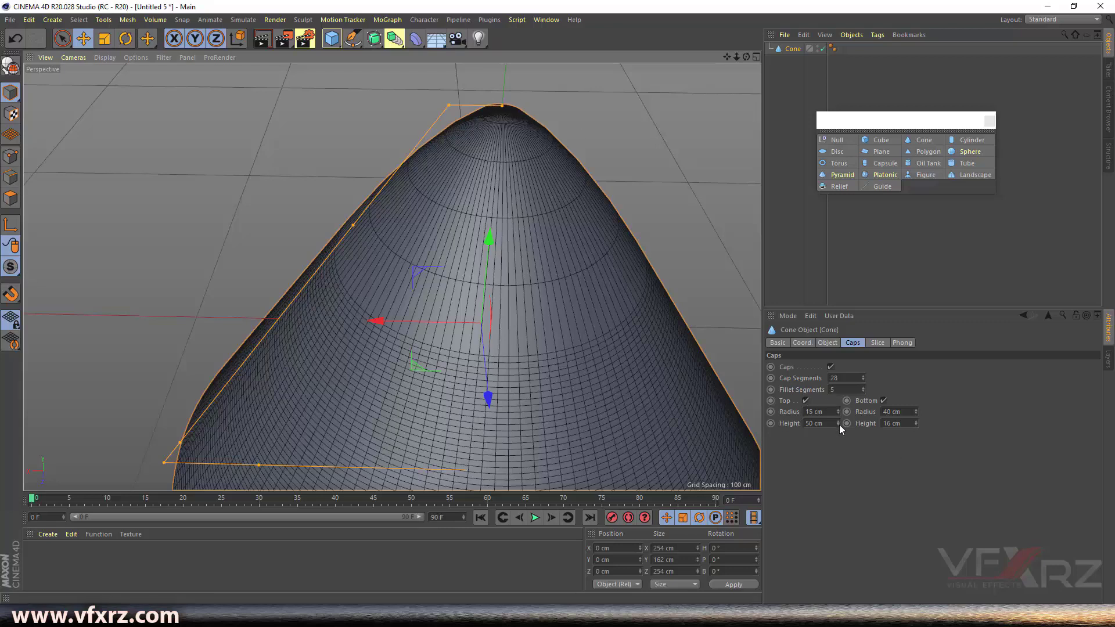
drag(838, 412, 837, 433)
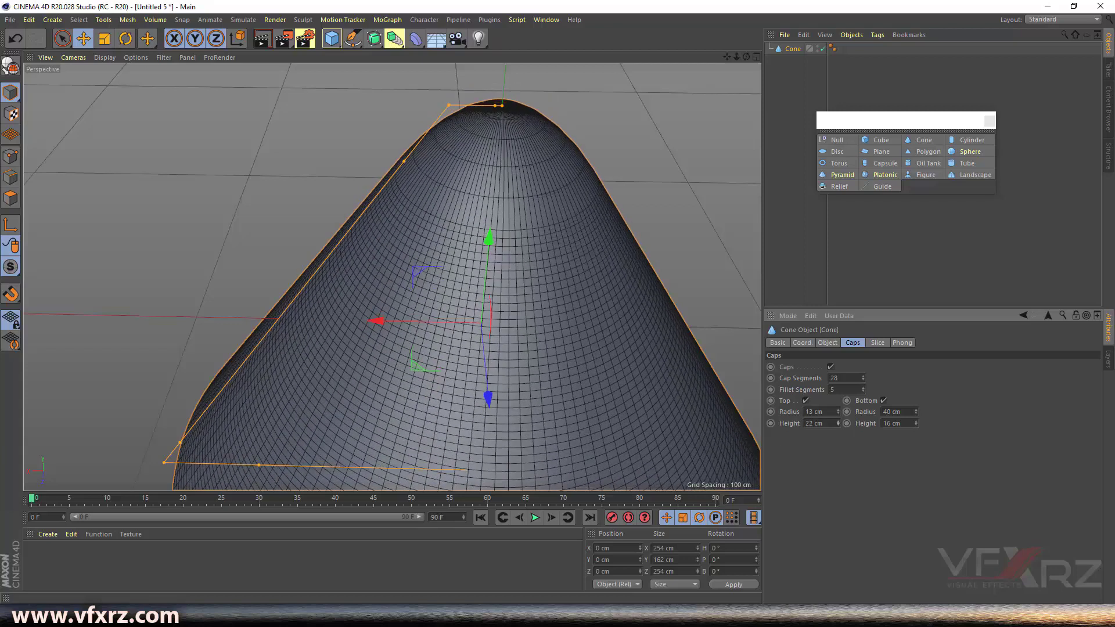
- Enable slicing on the cone and examine the cut face from the open side
click(876, 343)
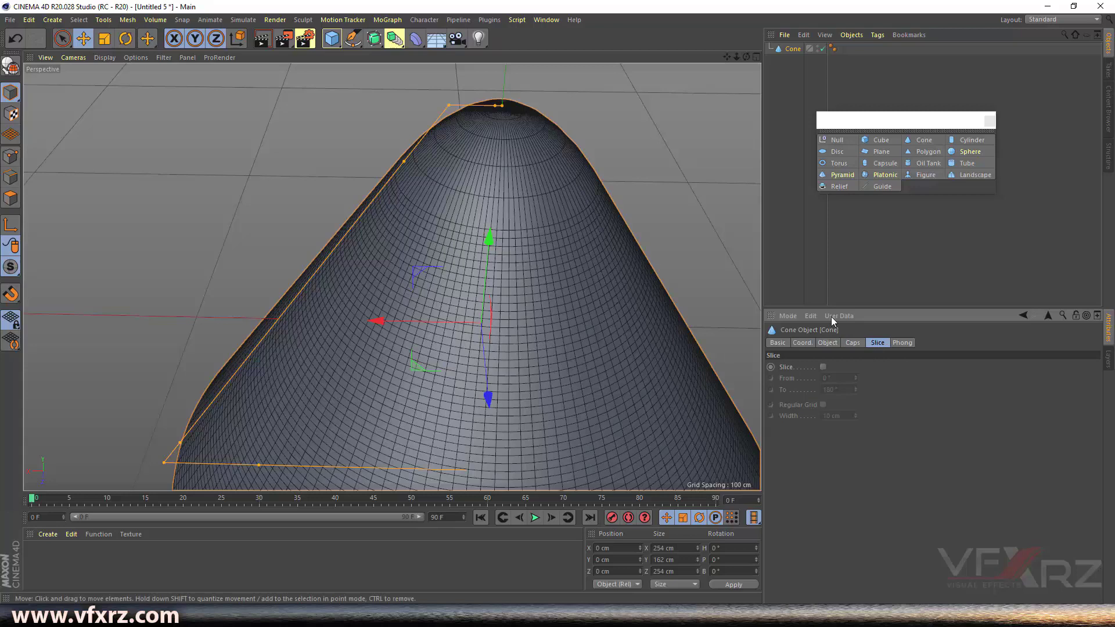
click(822, 367)
drag(740, 55, 833, 1)
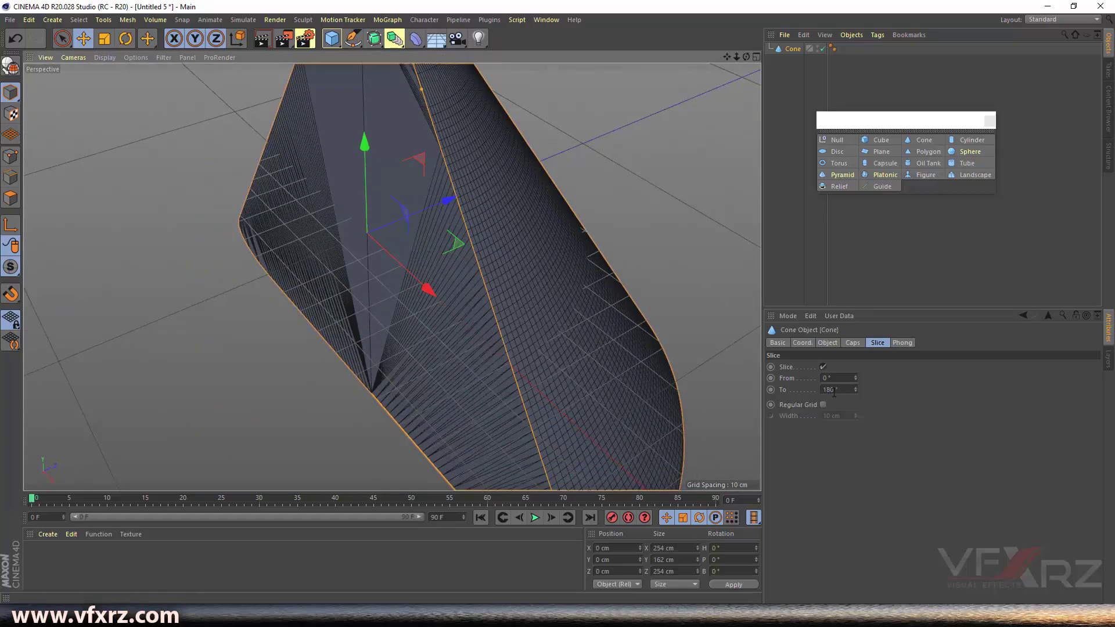
mouse_move(747, 55)
mouse_down()
mouse_move(735, 56)
mouse_move(746, 55)
mouse_up()
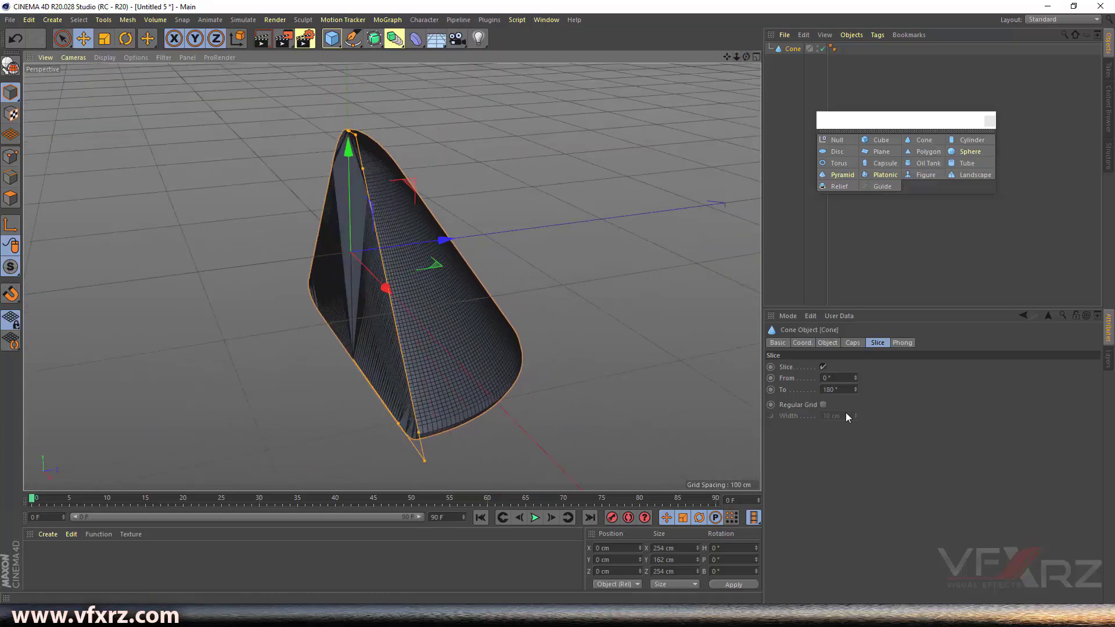
- Try slice end angles of 360° and 45° on the cone and settle on 296°
drag(855, 387, 856, 352)
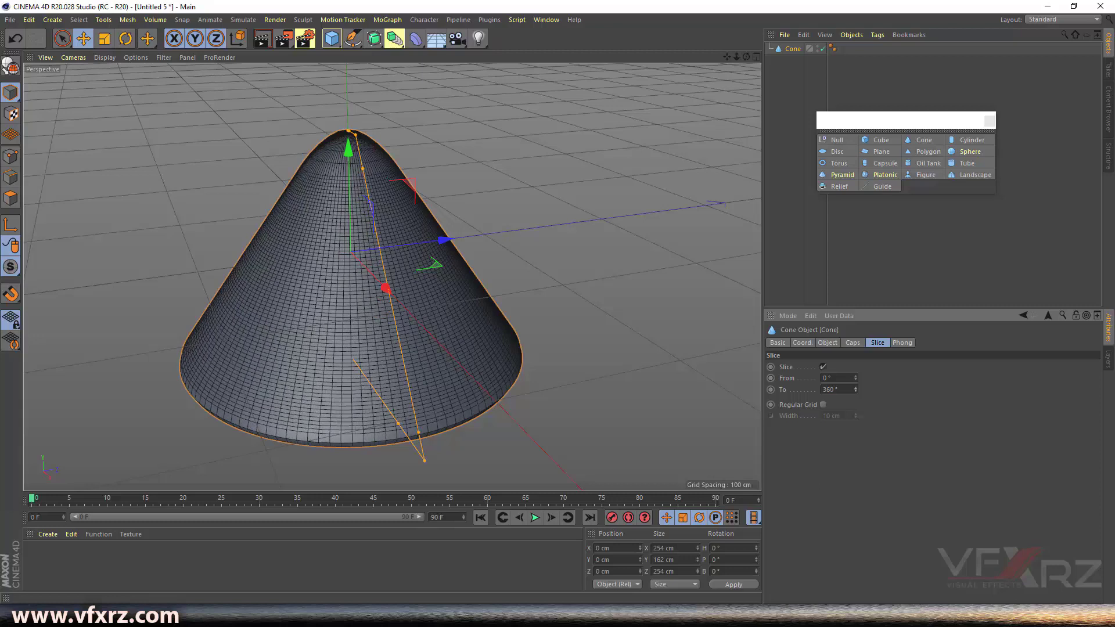
drag(856, 353, 855, 473)
drag(747, 56, 656, 65)
alt+drag(198, 255, 311, 234)
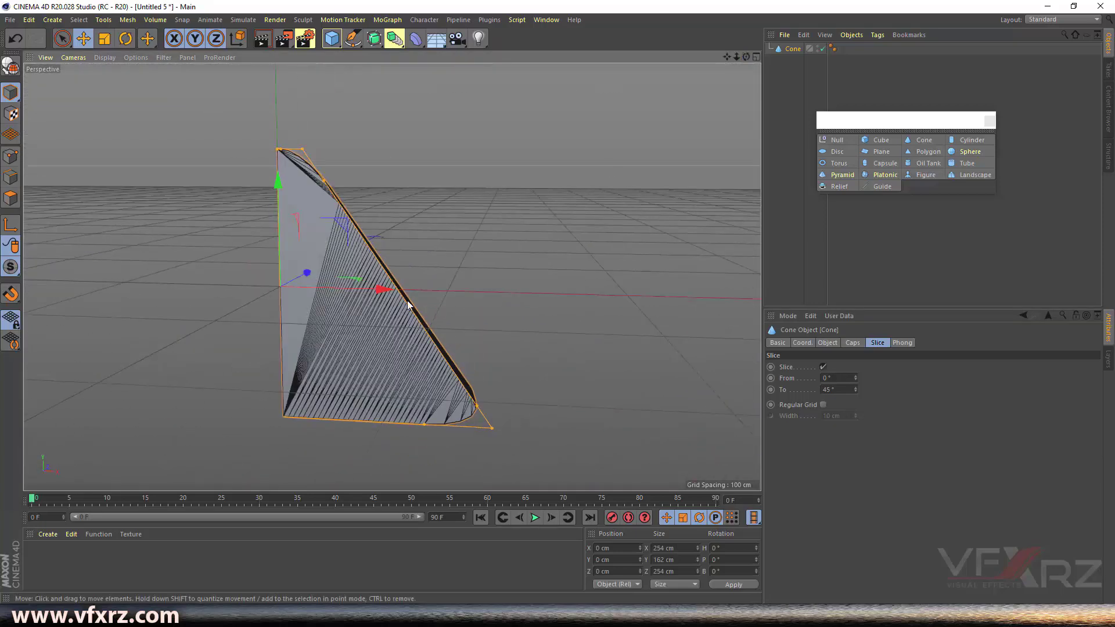
drag(746, 56, 586, 84)
drag(857, 391, 755, 145)
drag(747, 56, 808, 34)
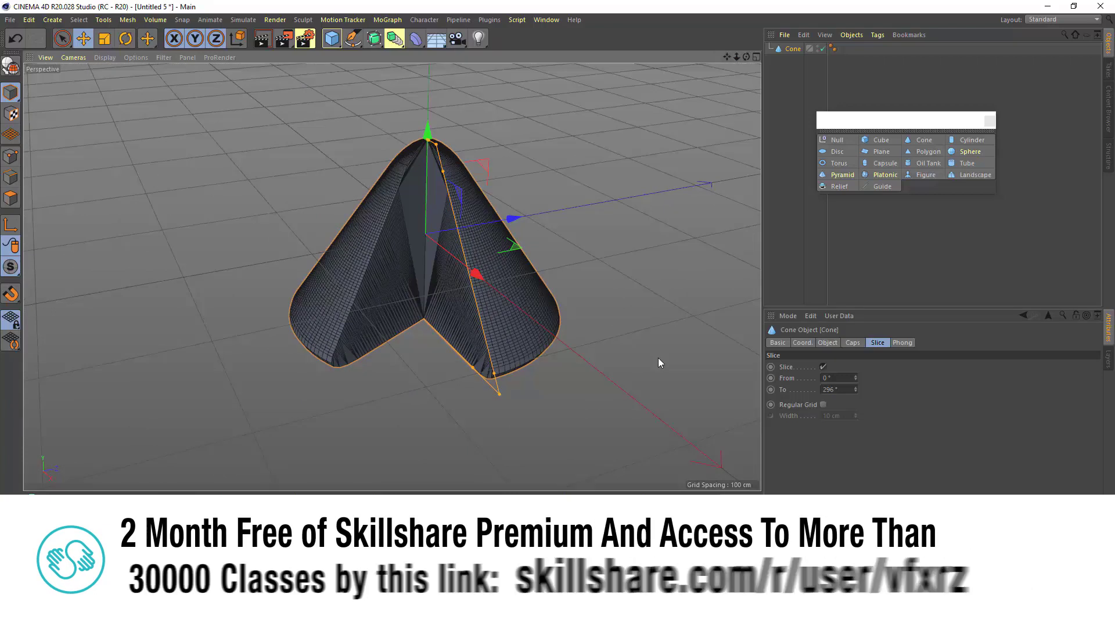
- Turn on the regular grid for the cone's slice and inspect the cut faces up close
click(824, 405)
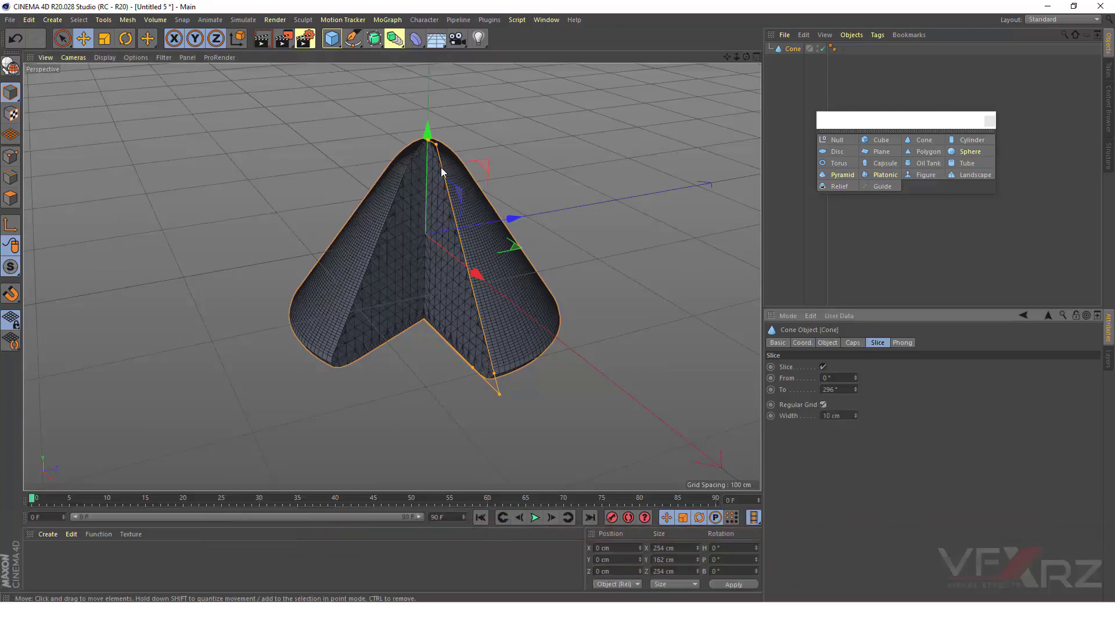
drag(736, 57, 487, 279)
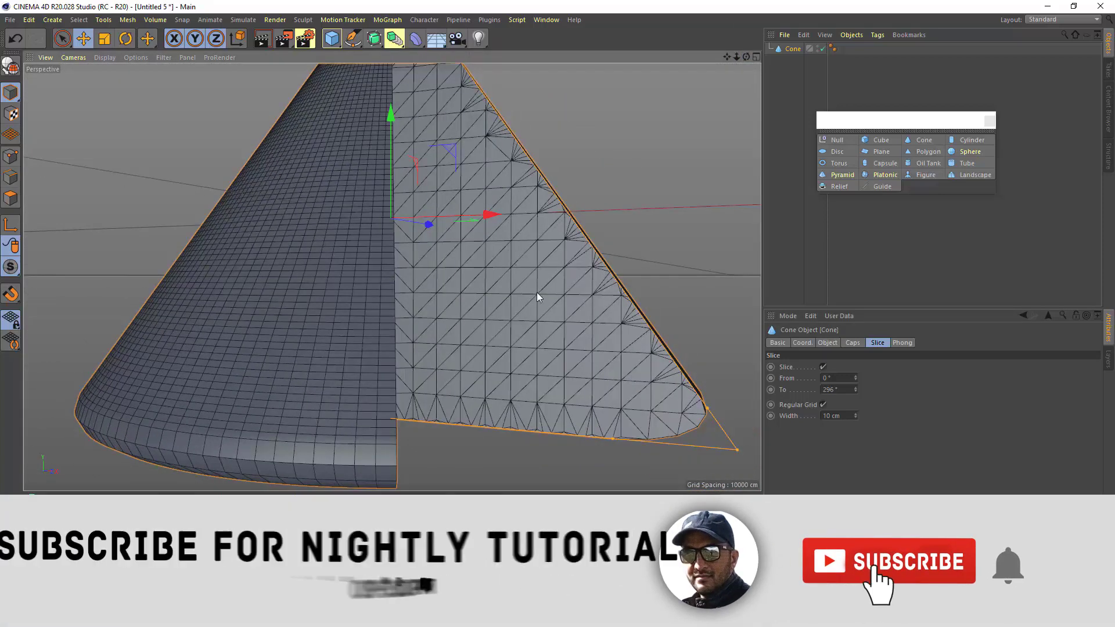
drag(746, 57, 390, 276)
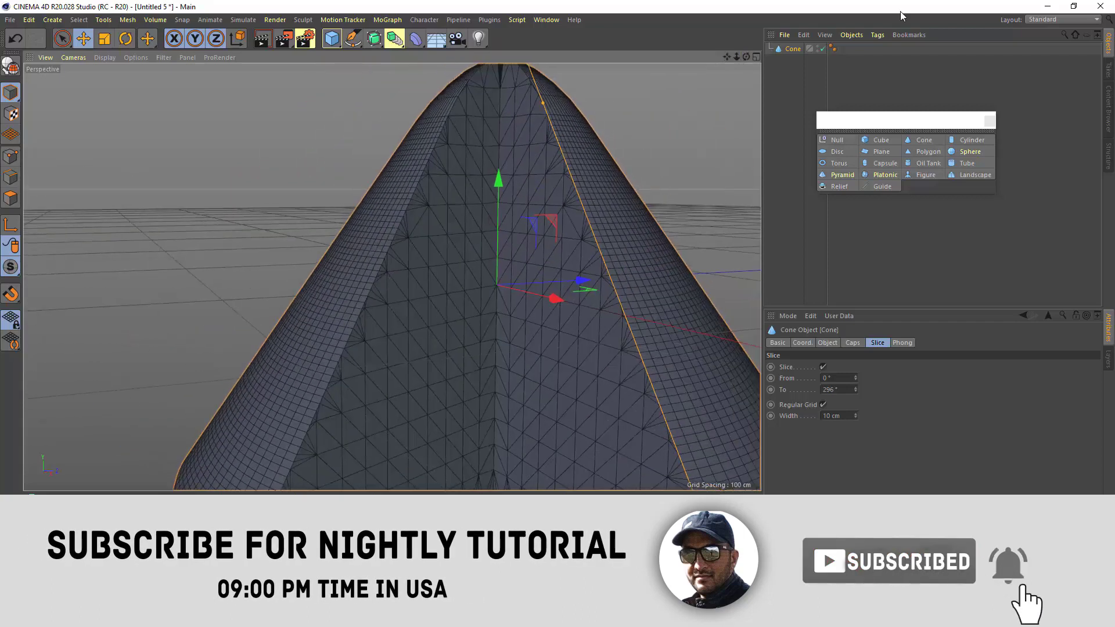
- Delete the cone and add a cylinder primitive in its place
key(Delete)
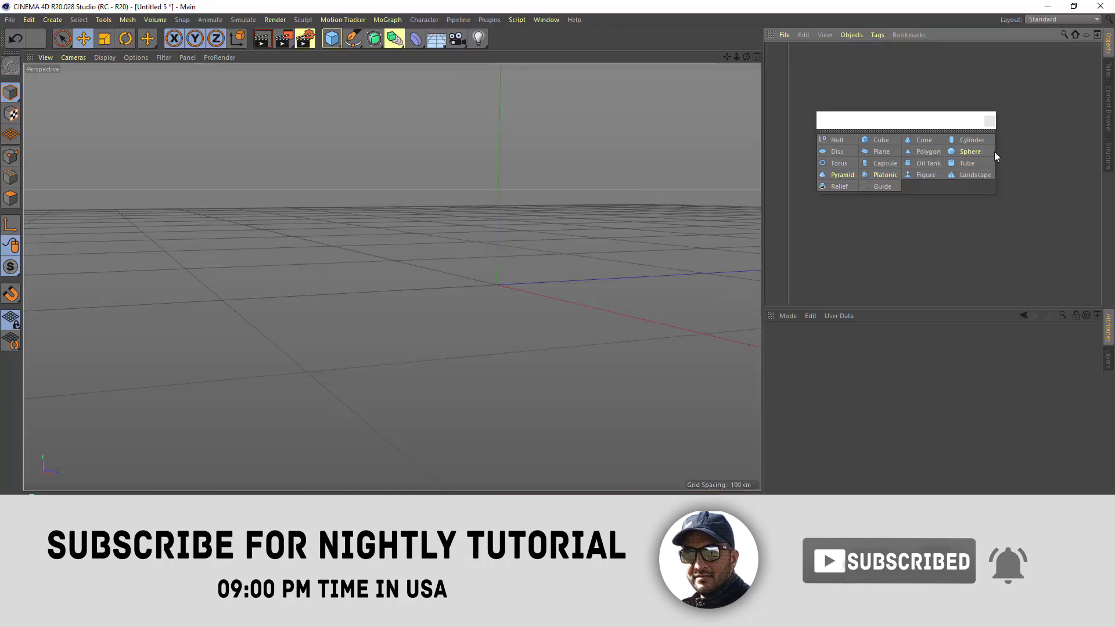
click(966, 141)
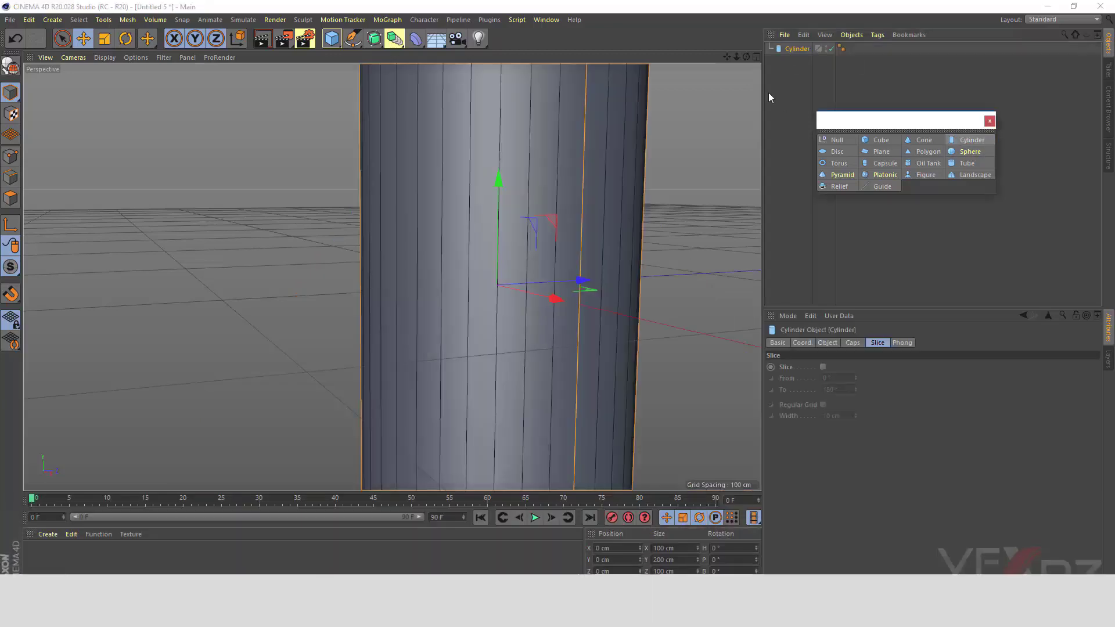
drag(734, 58, 386, 279)
drag(746, 57, 392, 277)
- Set the cylinder's radius to 23 cm, height to 174 cm and height segments to 7
click(813, 342)
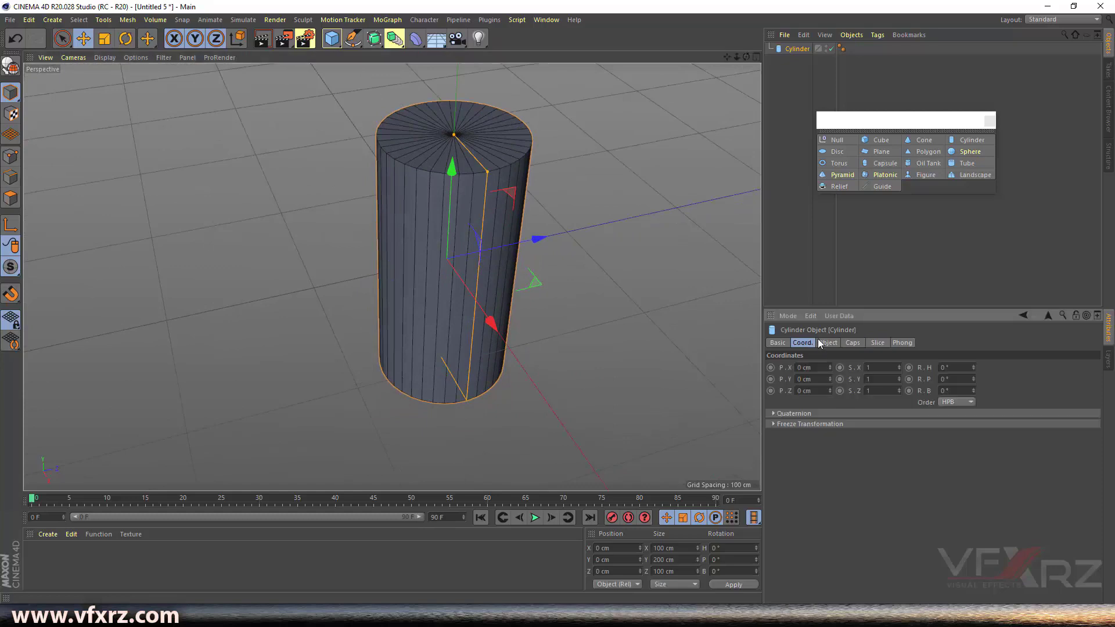
click(827, 343)
drag(874, 369, 874, 394)
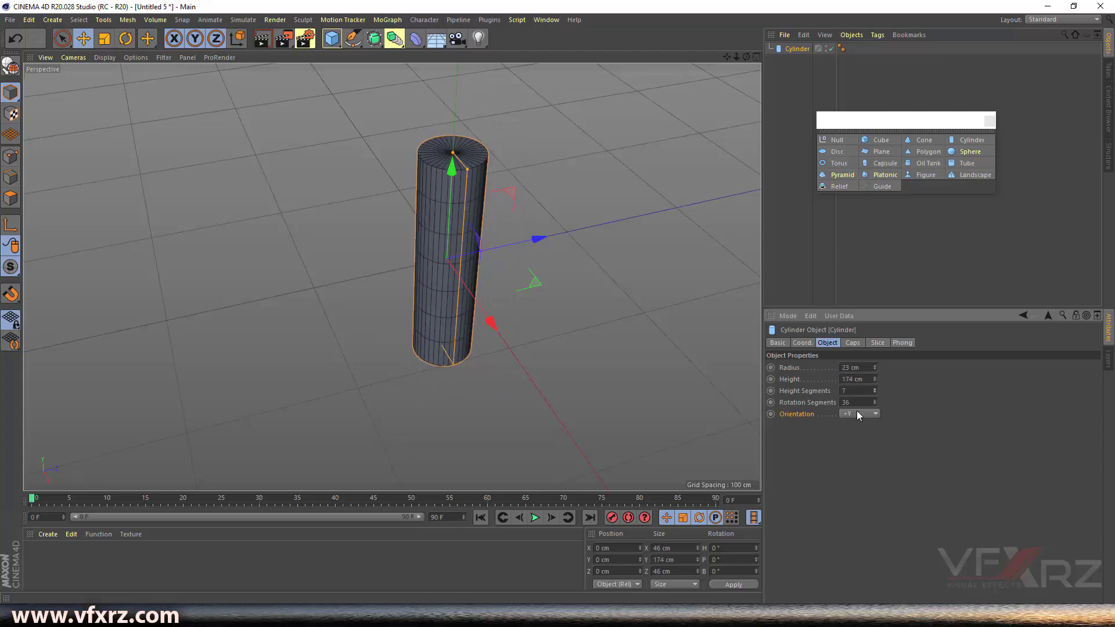
- Try the cylinder without caps and with a fillet, leaving the caps on and the fillet off
click(853, 343)
click(814, 367)
click(814, 367)
click(814, 393)
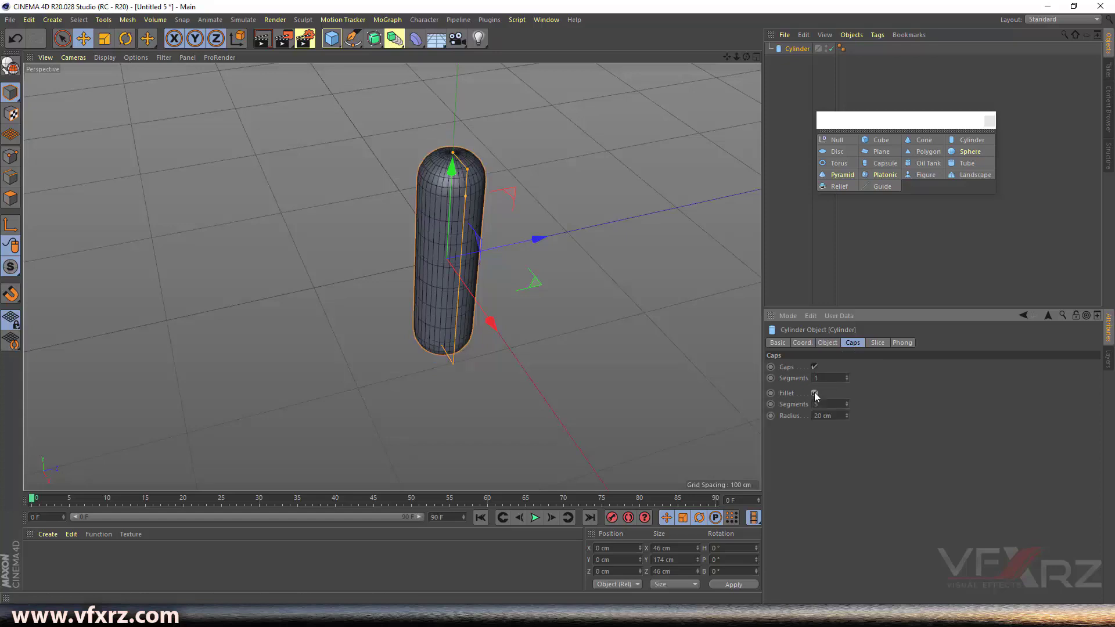
click(814, 393)
click(814, 393)
click(814, 393)
- Enable slicing on the cylinder and set the slice's end angle to 186°
click(877, 342)
click(822, 367)
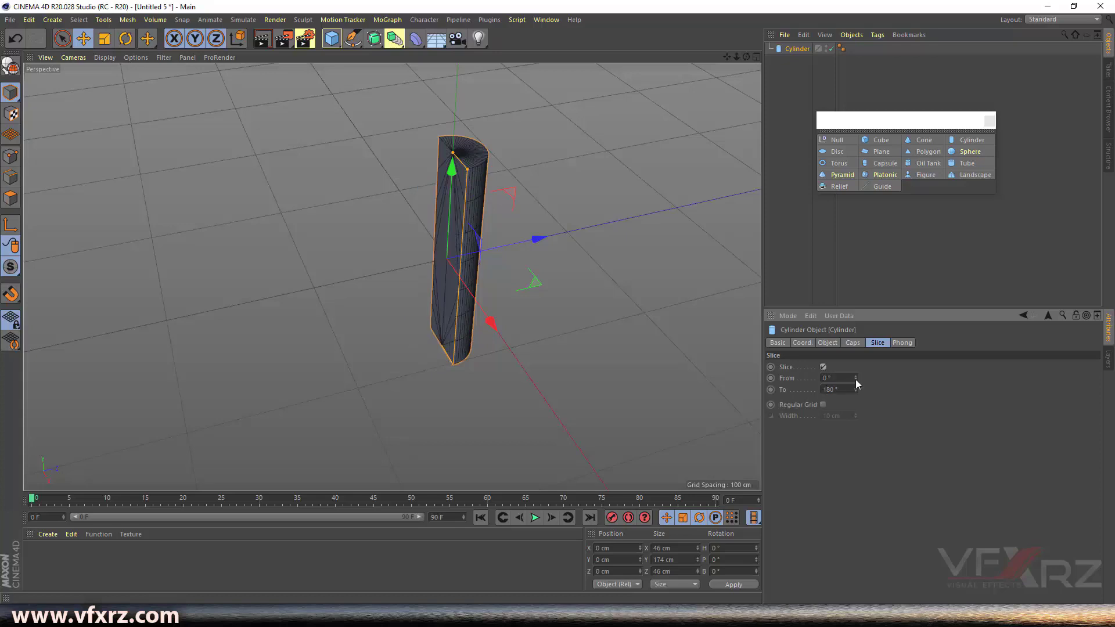
drag(856, 388, 827, 318)
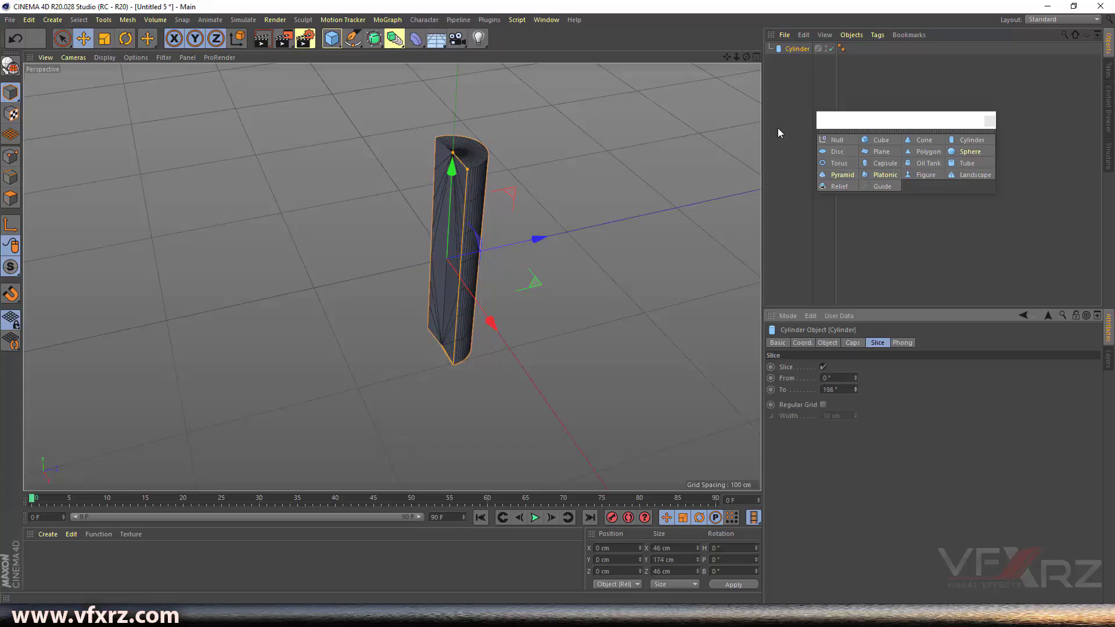
- Replace the cylinder with a plane primitive, and swap the plane for a disc
key(Delete)
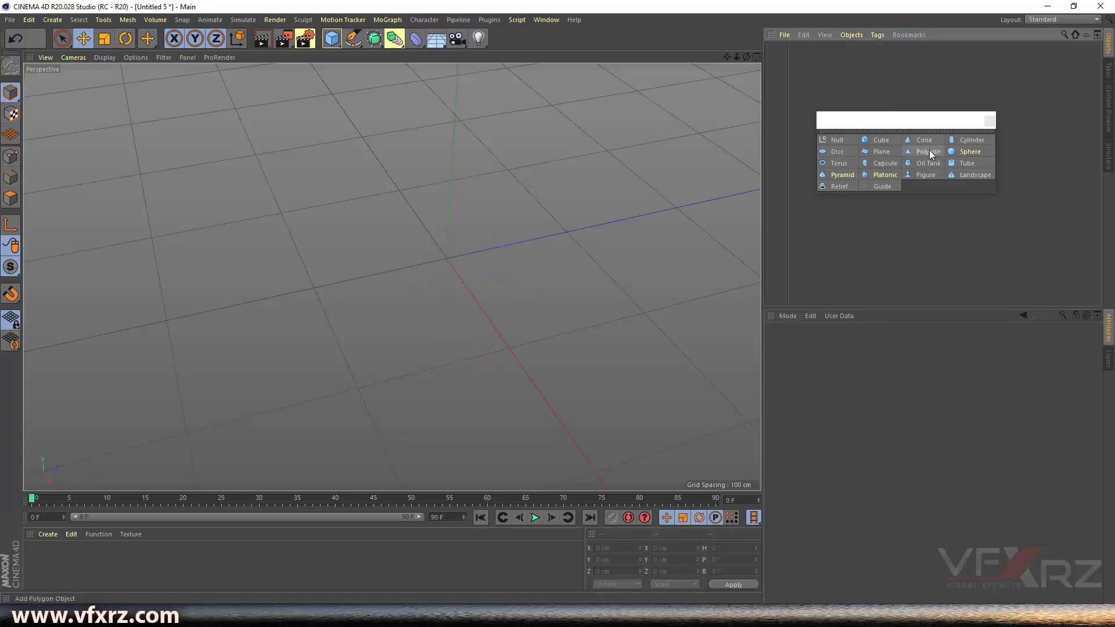
click(892, 156)
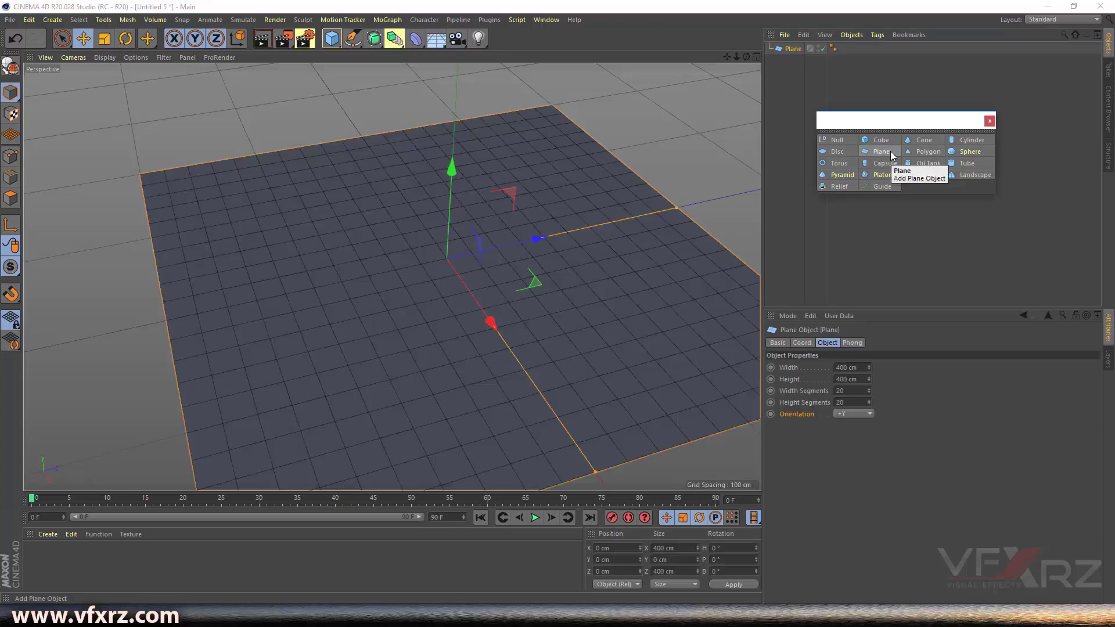
key(Delete)
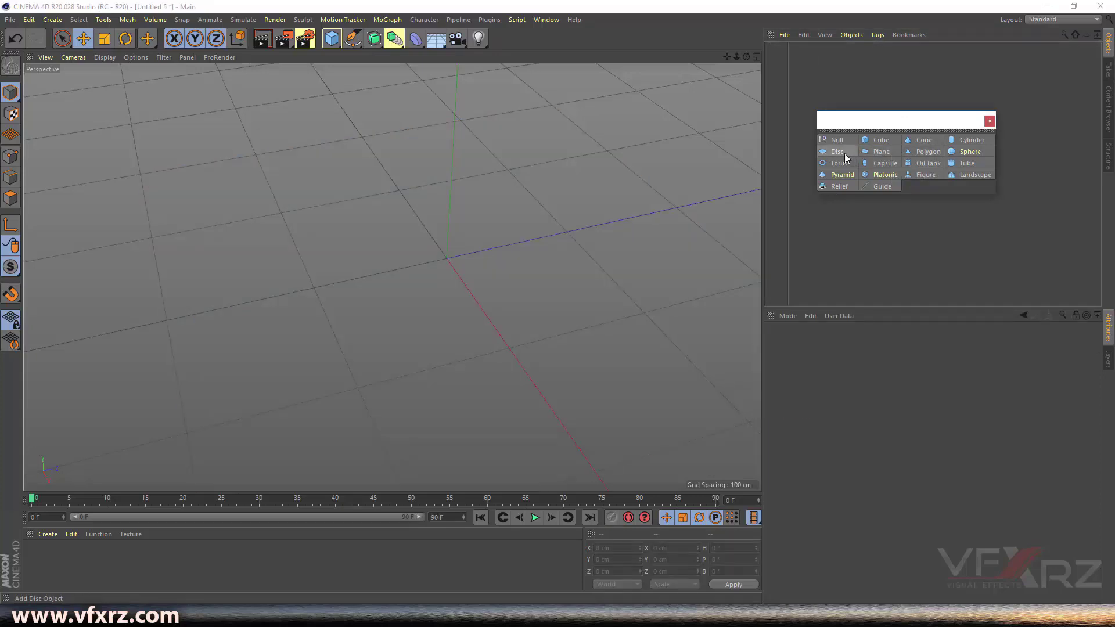
click(844, 153)
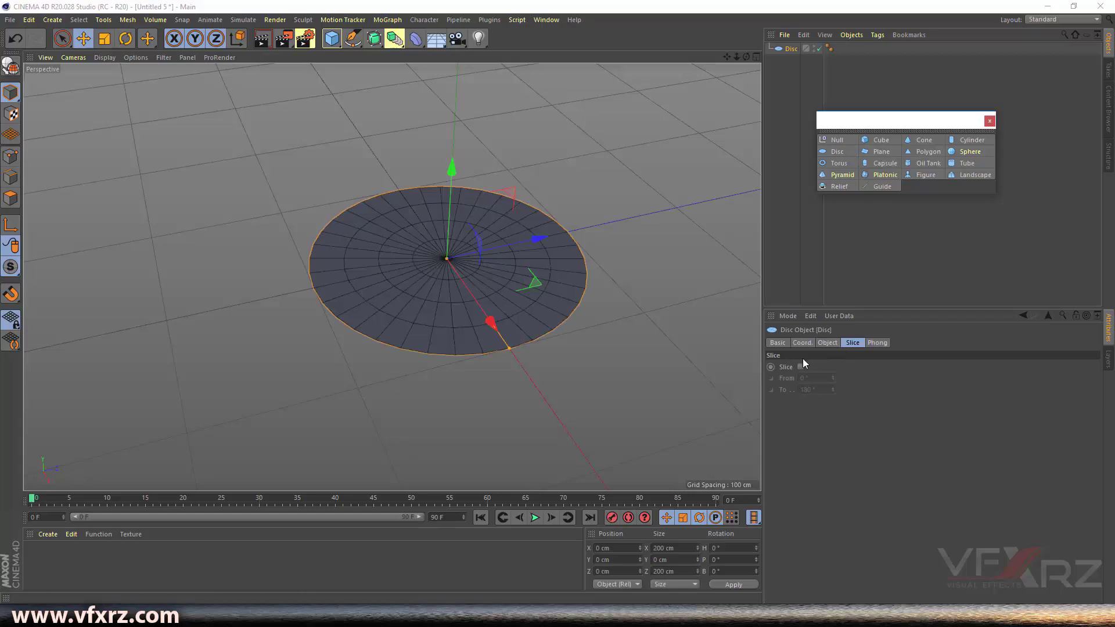
- Set the disc's inner radius to 19 cm, outer radius to 37 cm and disc segments to 35, and show its slice settings
click(835, 342)
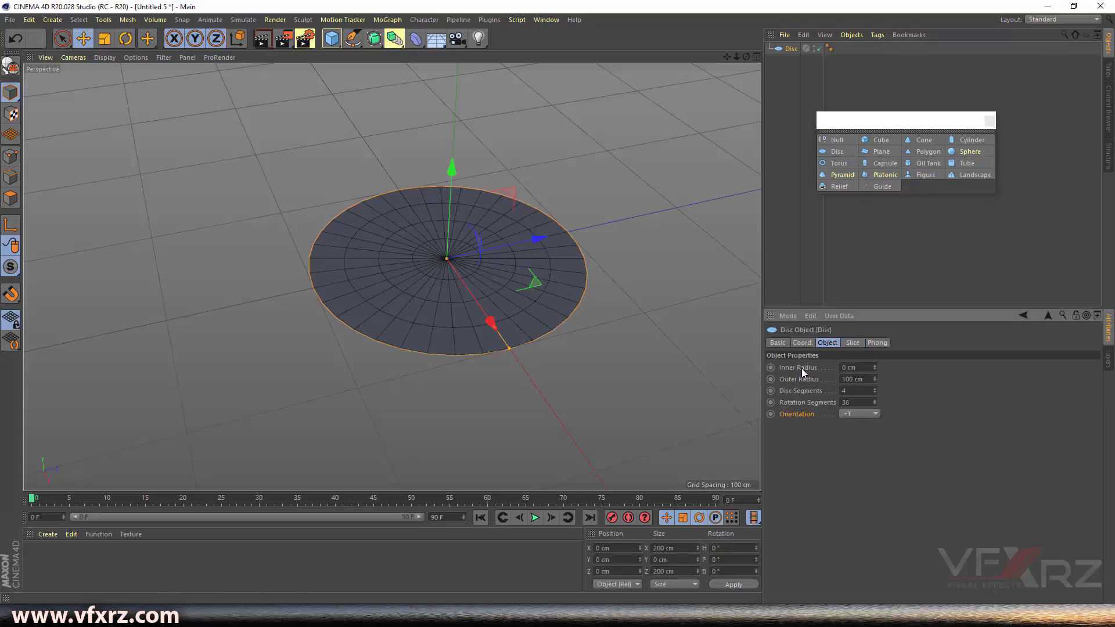
drag(875, 368, 897, 368)
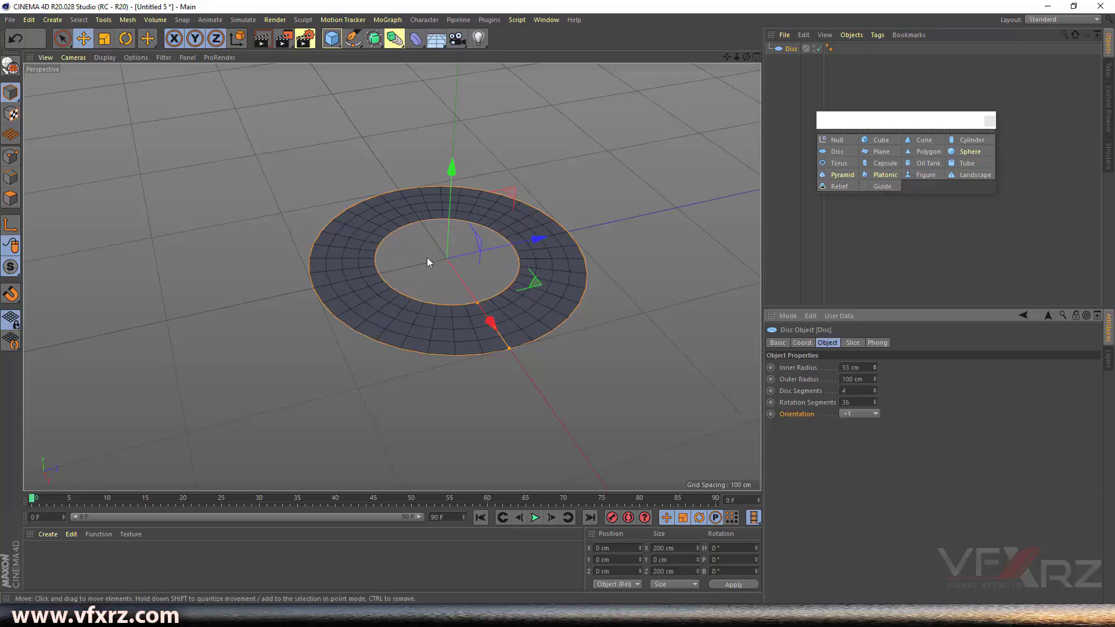
drag(746, 57, 746, 34)
alt+drag(460, 200, 459, 233)
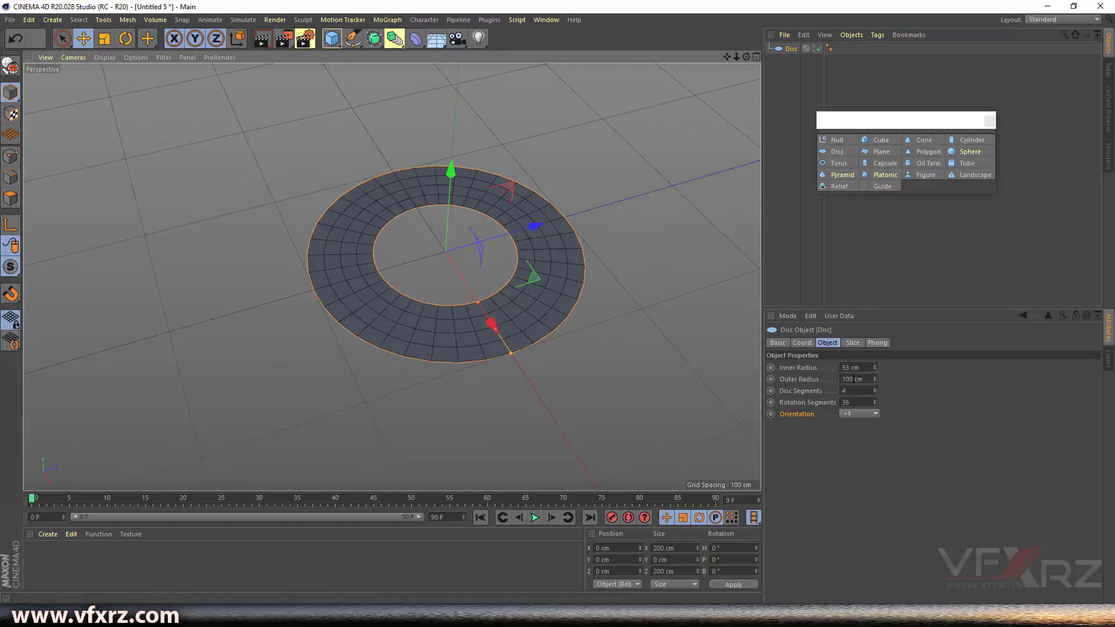
mouse_move(874, 378)
mouse_down()
mouse_move(874, 314)
mouse_move(873, 395)
mouse_move(874, 371)
mouse_up()
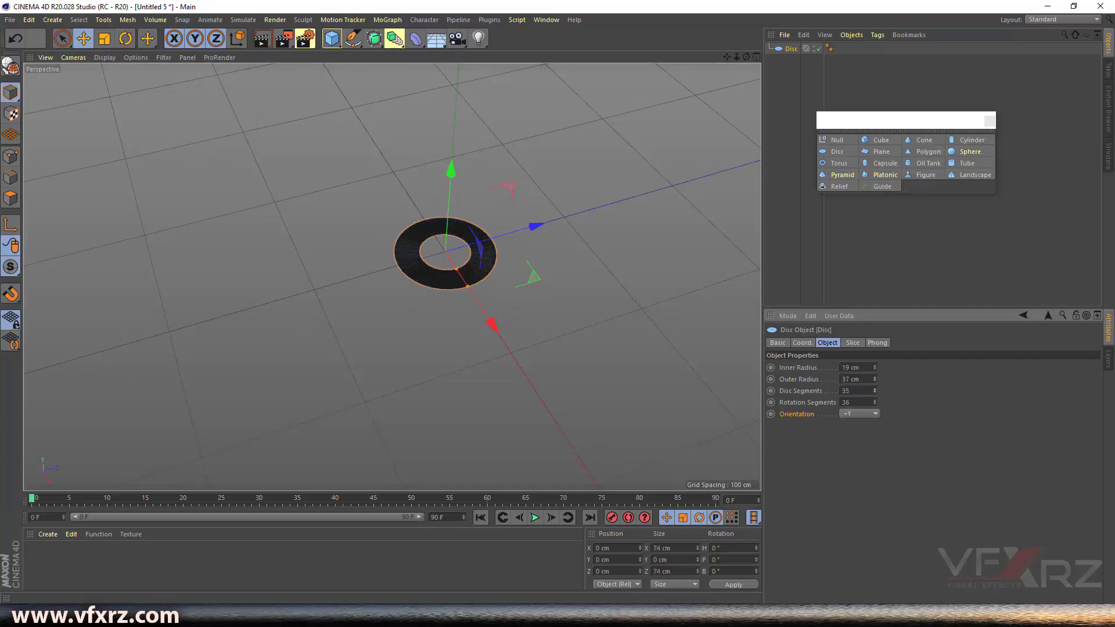
click(853, 342)
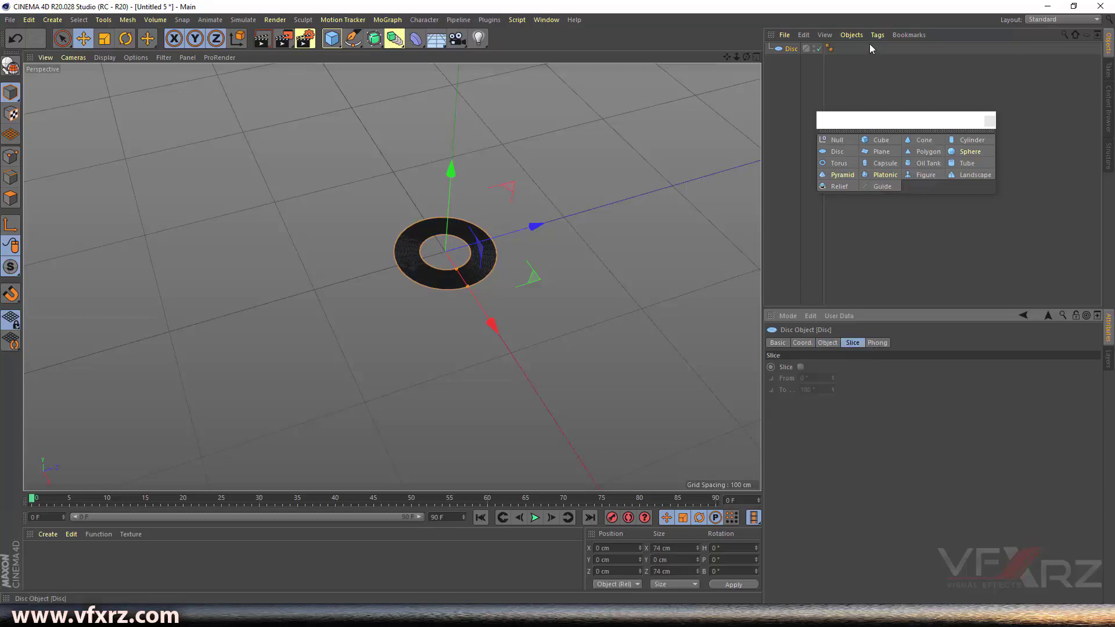
- Replace the disc with a plane primitive, and swap the plane for a polygon primitive
key(Delete)
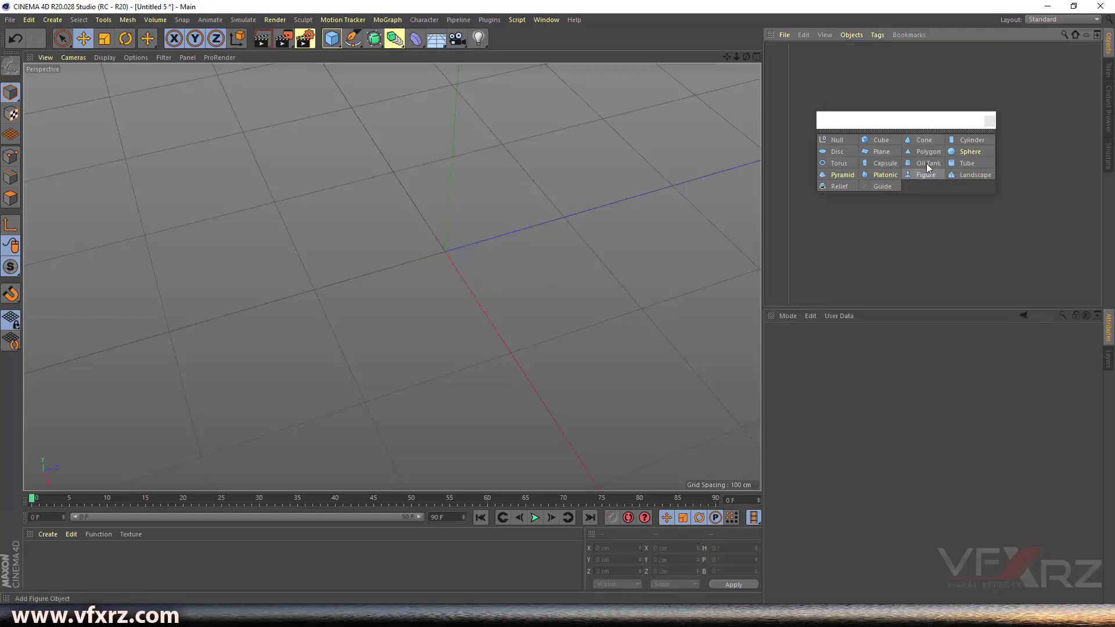
click(879, 152)
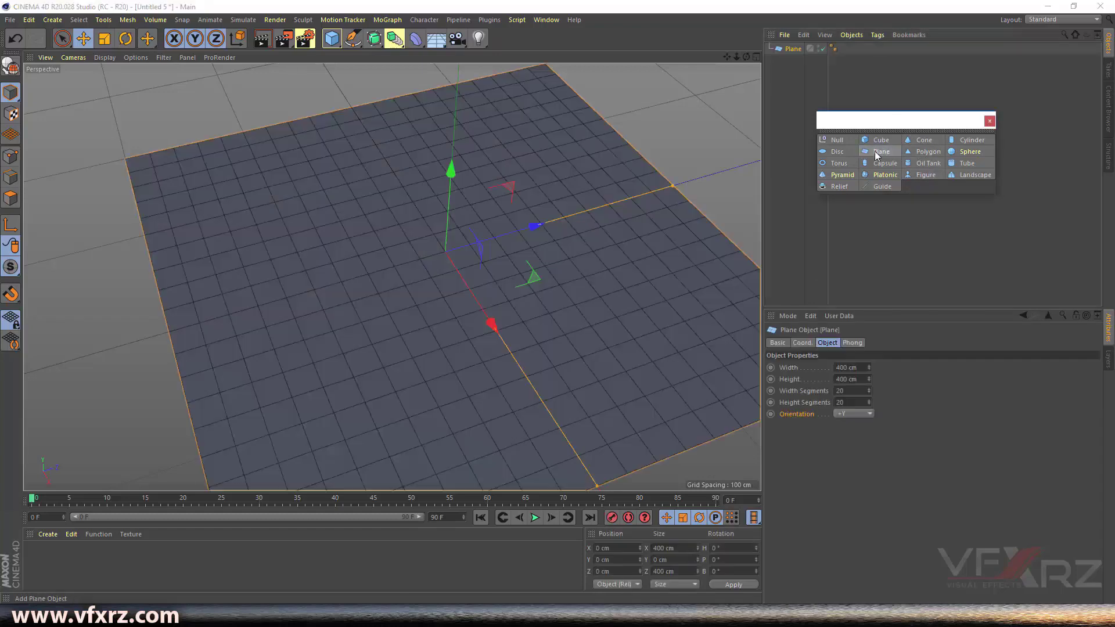
mouse_move(747, 56)
mouse_down()
mouse_move(710, 23)
mouse_move(694, 34)
mouse_move(738, 32)
mouse_move(702, 57)
mouse_move(728, 57)
mouse_up()
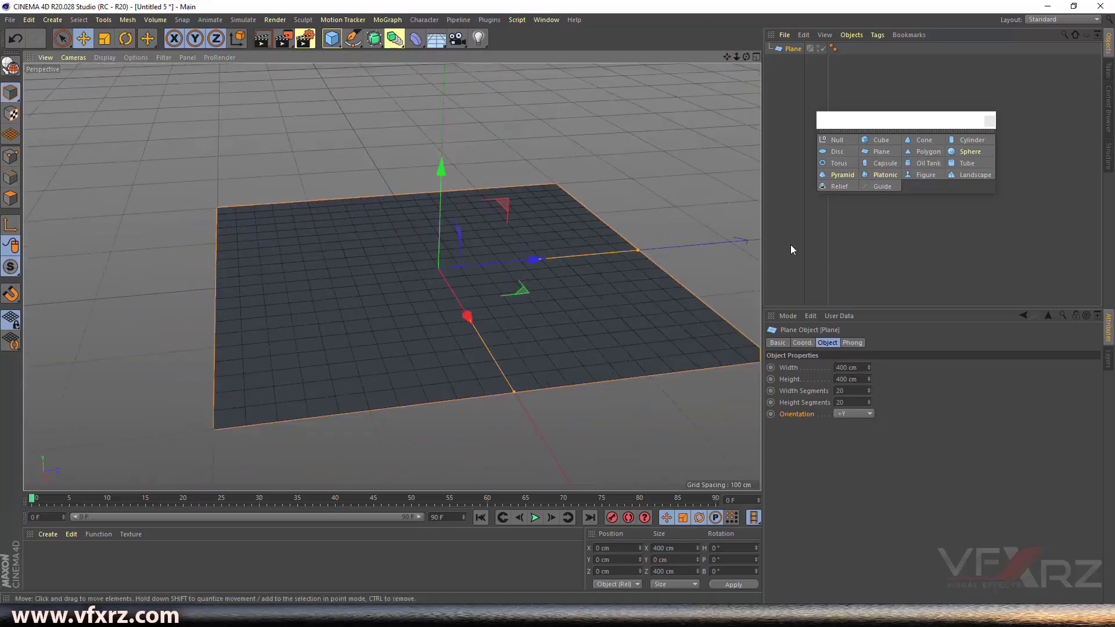
click(784, 37)
click(803, 36)
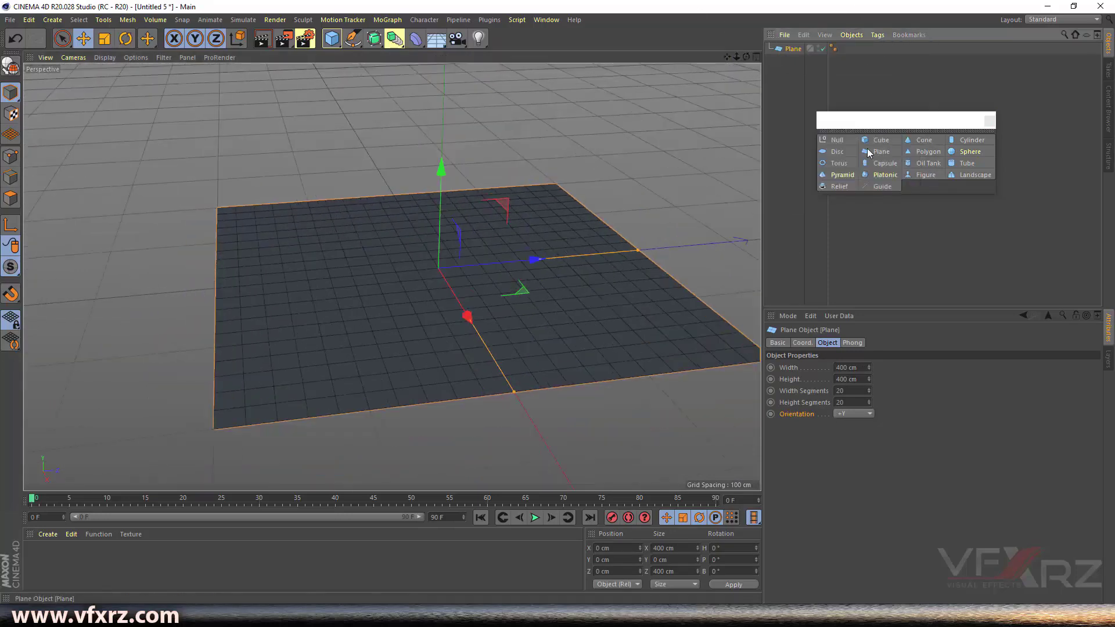
key(Delete)
click(911, 152)
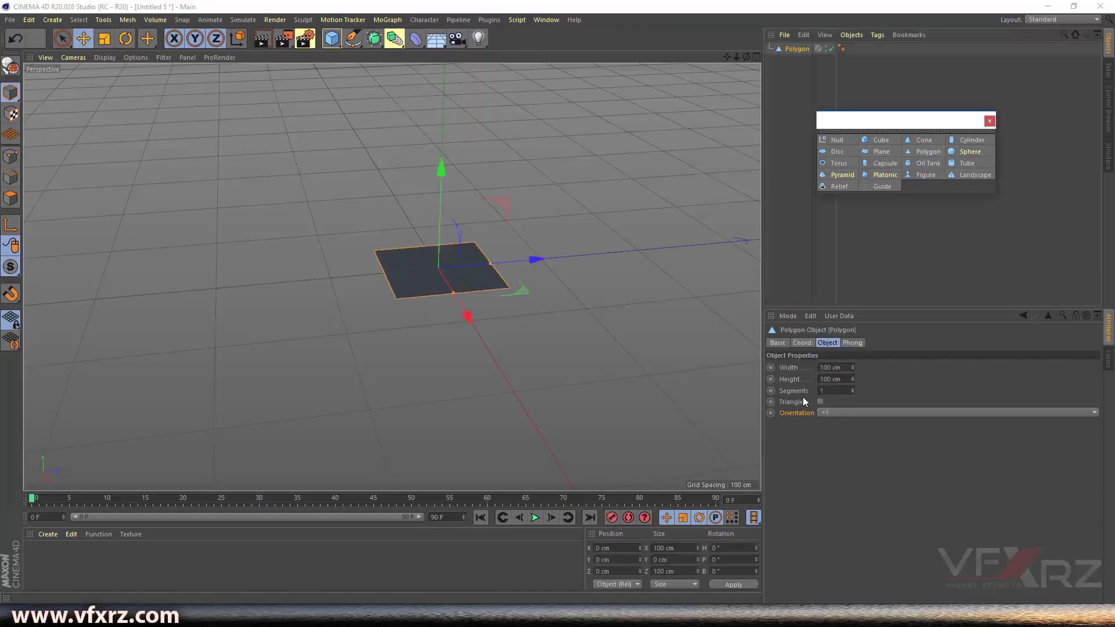
- Turn the polygon primitive into a triangle
scroll(448, 281, up, 5)
drag(746, 57, 749, 61)
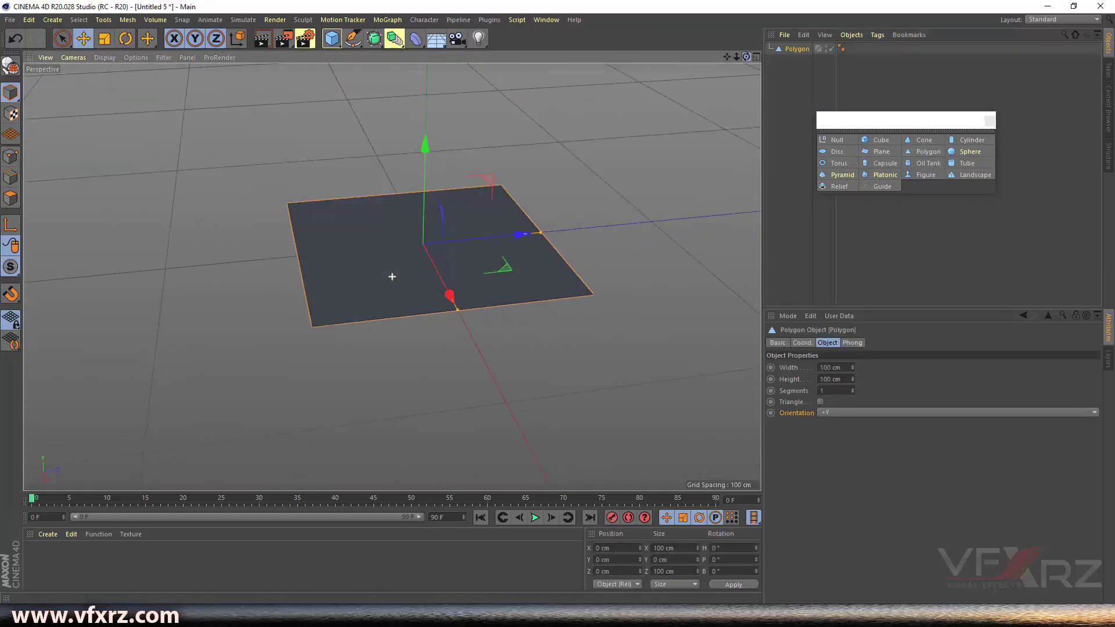
alt+drag(609, 256, 575, 313)
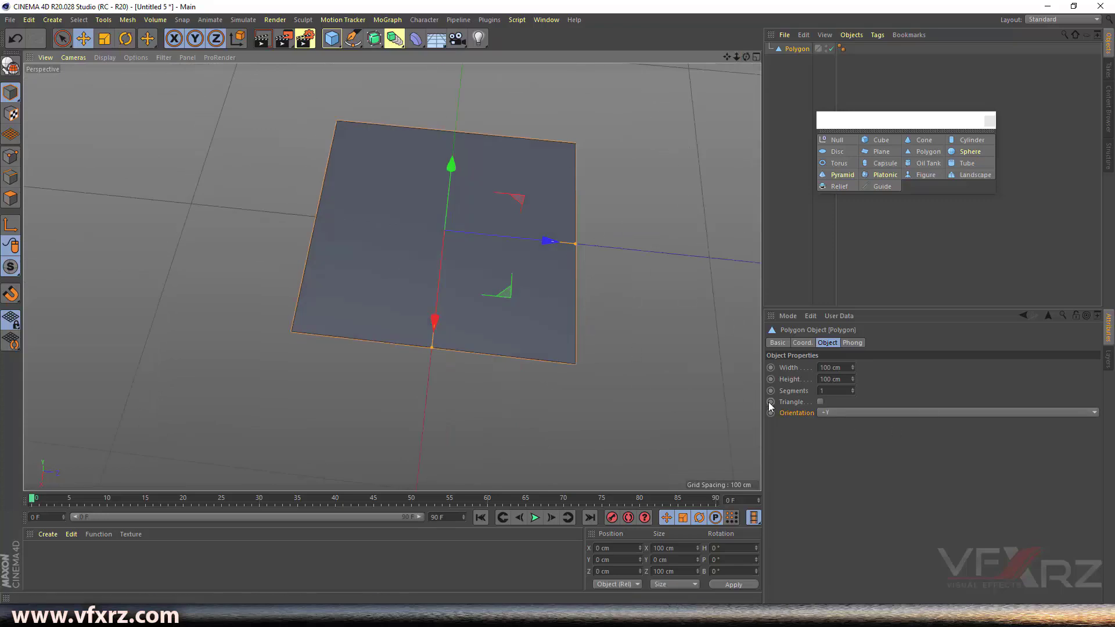
click(820, 402)
mouse_move(746, 57)
mouse_down()
mouse_move(717, 10)
mouse_move(769, 40)
mouse_move(753, 93)
mouse_up()
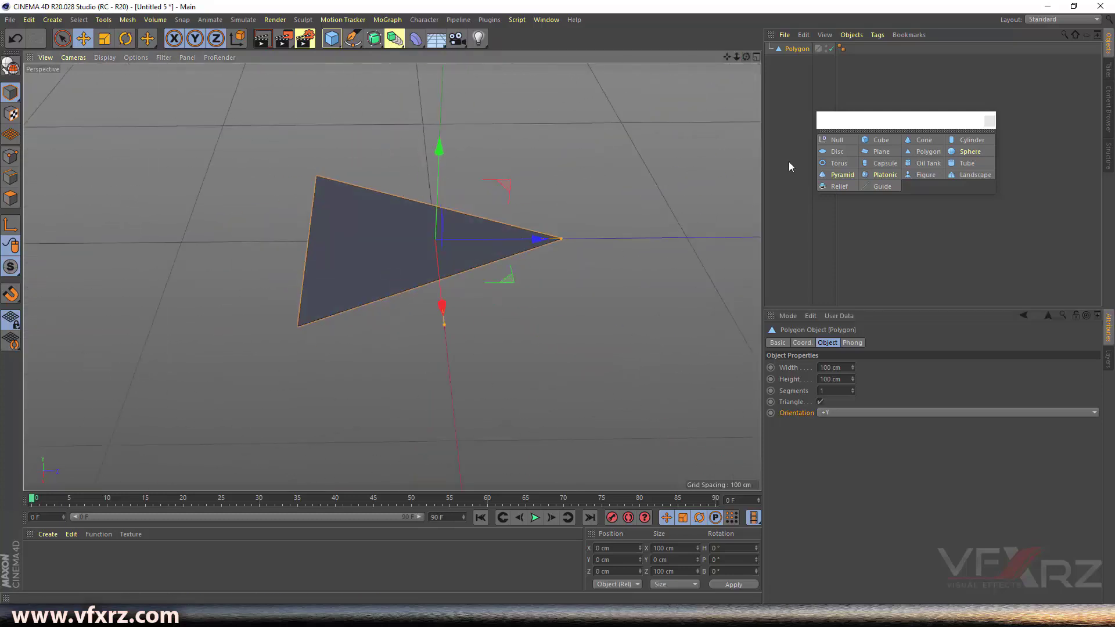
- Set the triangular polygon's width and height to 116 cm and its segments to 87
drag(853, 367, 853, 341)
scroll(369, 253, up, 7)
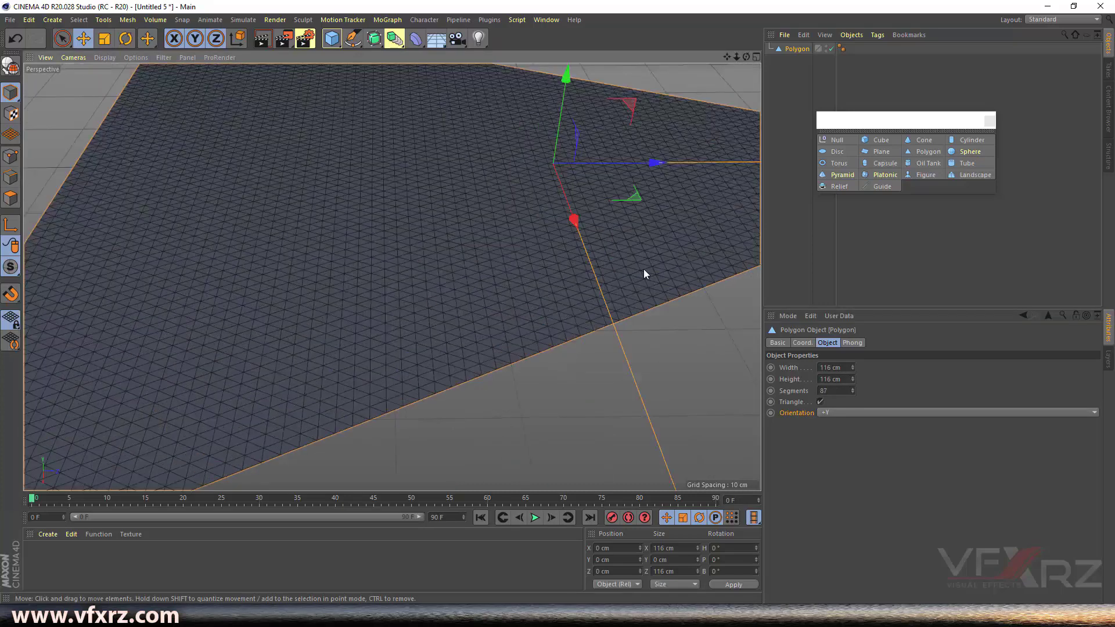
mouse_move(736, 56)
mouse_down()
mouse_move(697, 57)
mouse_move(749, 56)
mouse_up()
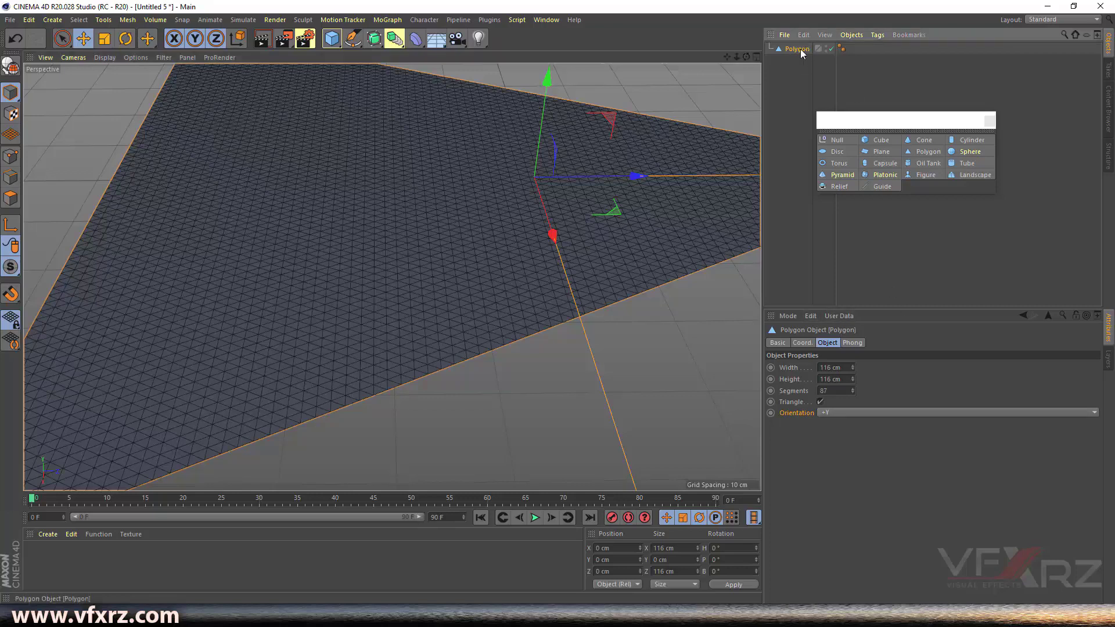
- Replace the polygon with a sphere primitive and set the sphere's radius to 76 cm
key(Delete)
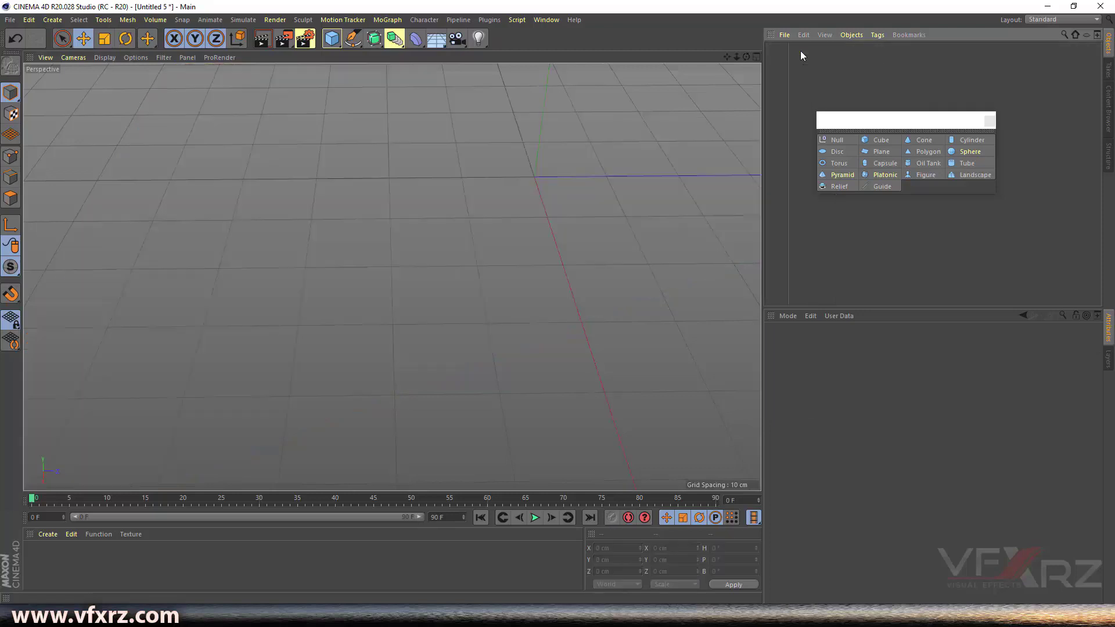
click(973, 152)
drag(737, 55, 851, 232)
mouse_move(861, 368)
mouse_down()
mouse_move(862, 384)
mouse_move(861, 348)
mouse_move(861, 407)
mouse_move(861, 353)
mouse_up()
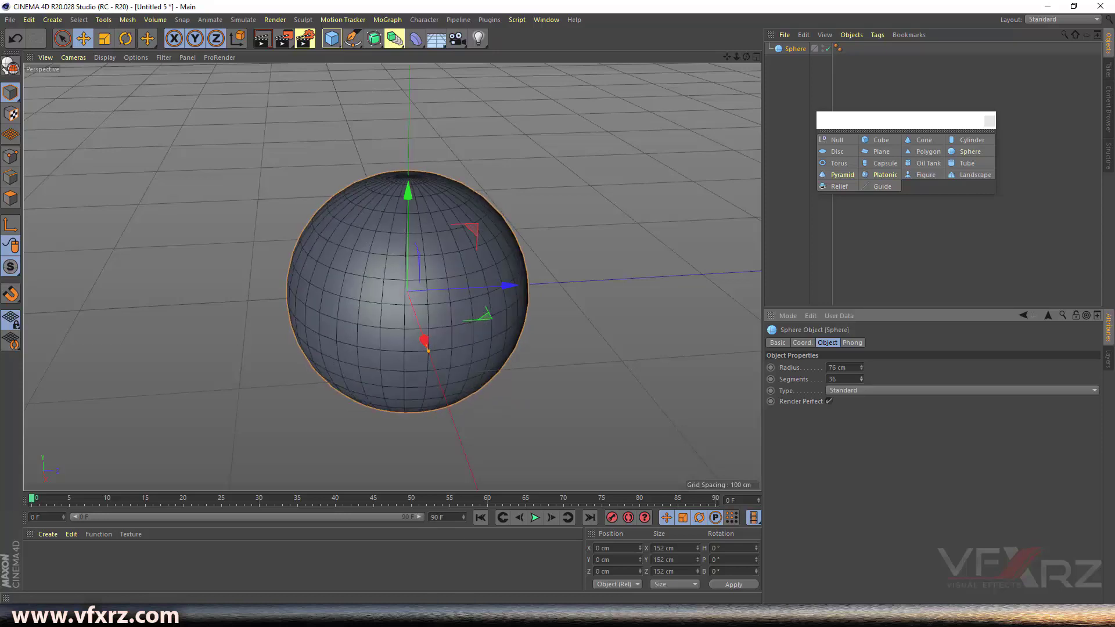
- Try the Hexahedron type on the sphere, and set its type to Hemisphere
click(858, 390)
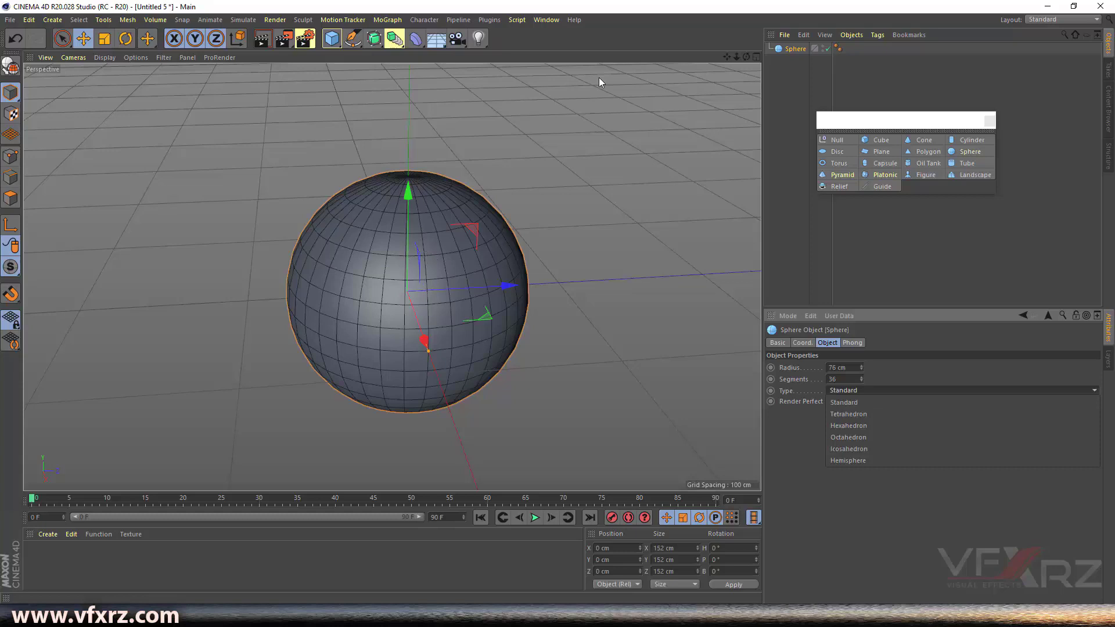
click(726, 57)
drag(726, 57, 754, 58)
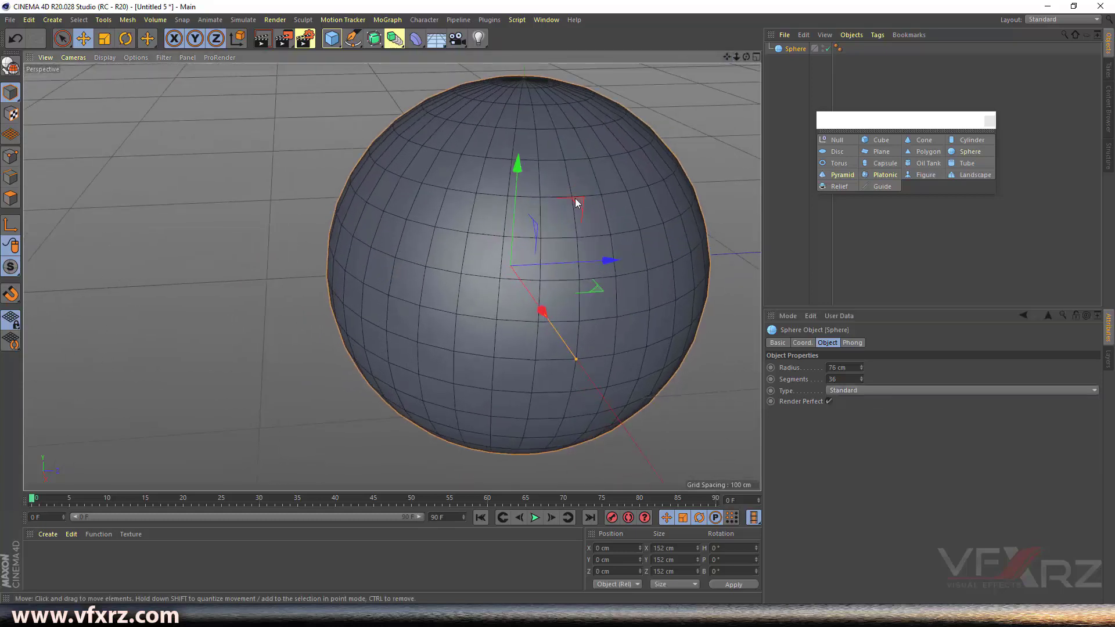
click(842, 390)
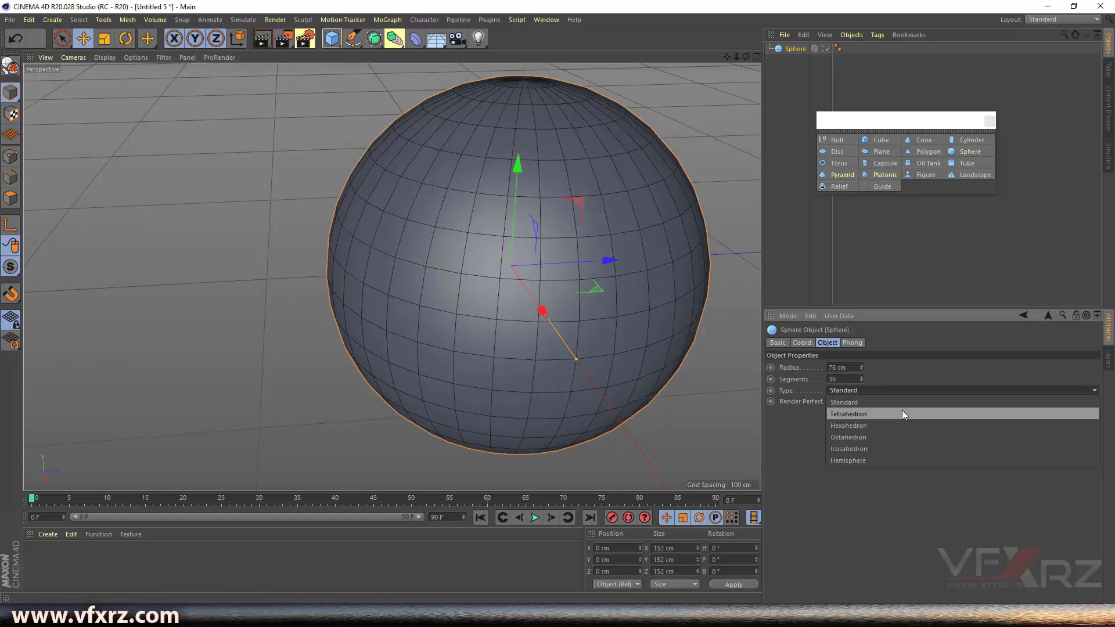
click(911, 425)
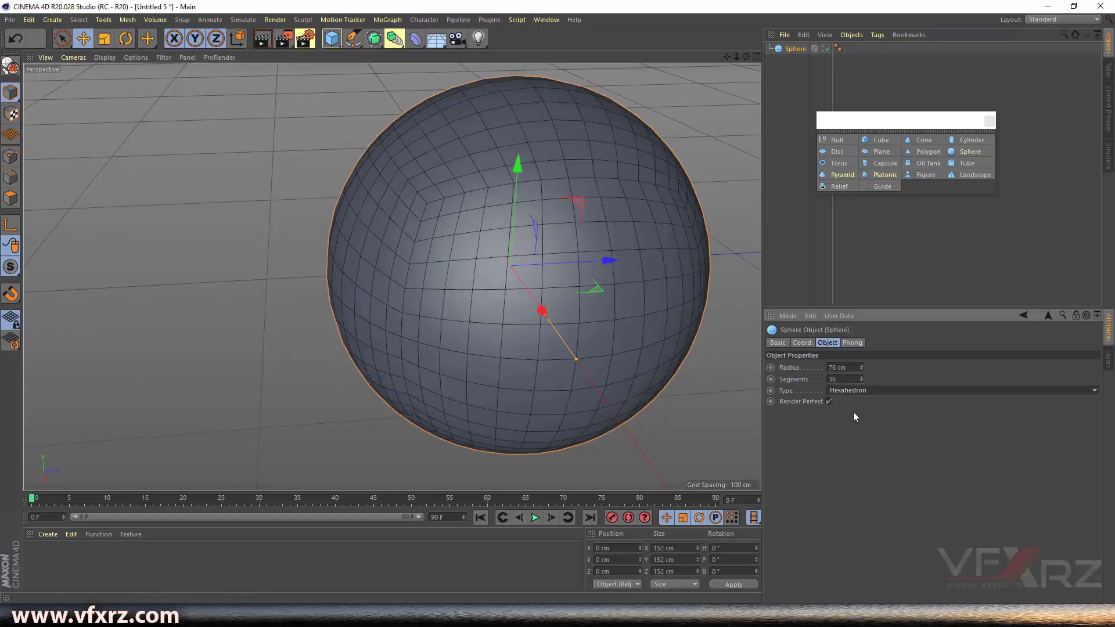
drag(747, 57, 714, 60)
click(899, 389)
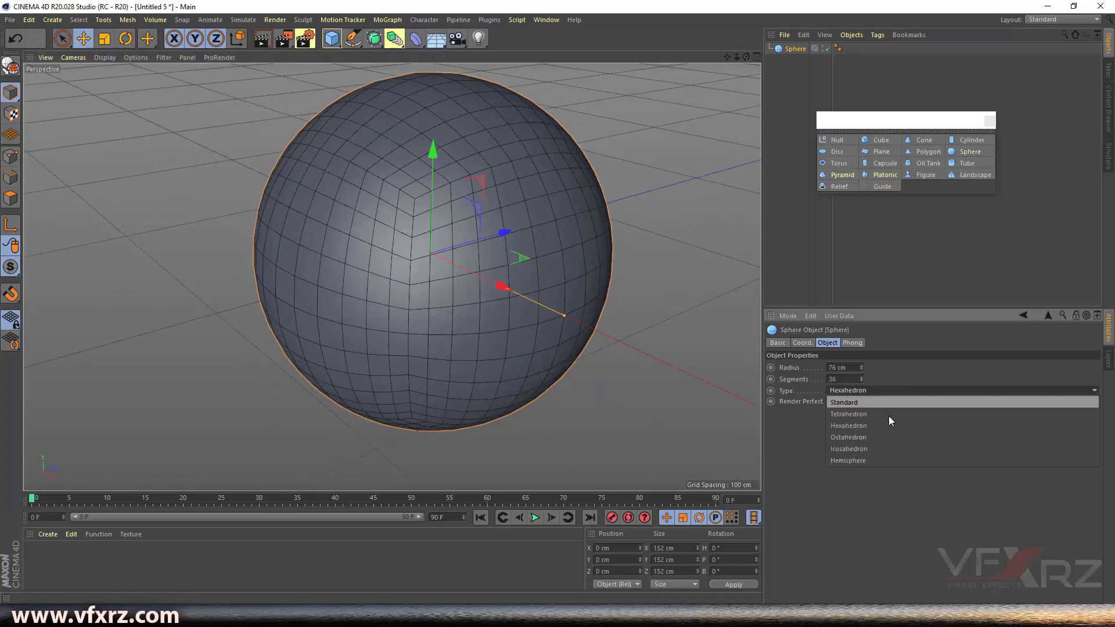
click(852, 461)
mouse_move(748, 55)
mouse_down()
mouse_move(714, 64)
mouse_move(707, 55)
mouse_move(751, 58)
mouse_up()
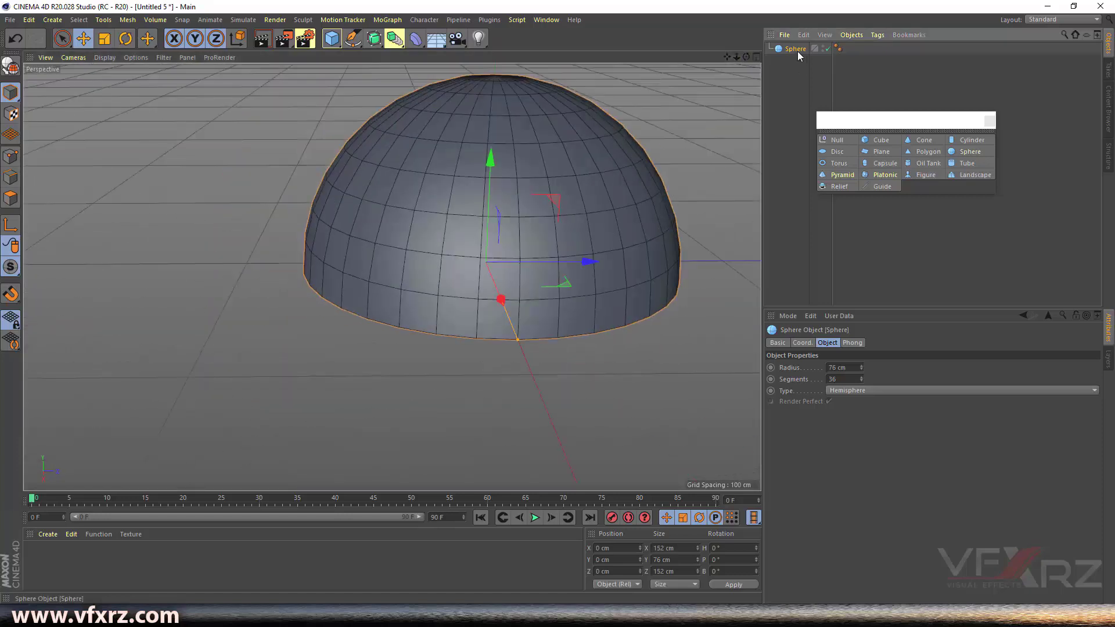
- Replace the hemisphere with a torus primitive and show the torus's object properties
key(Delete)
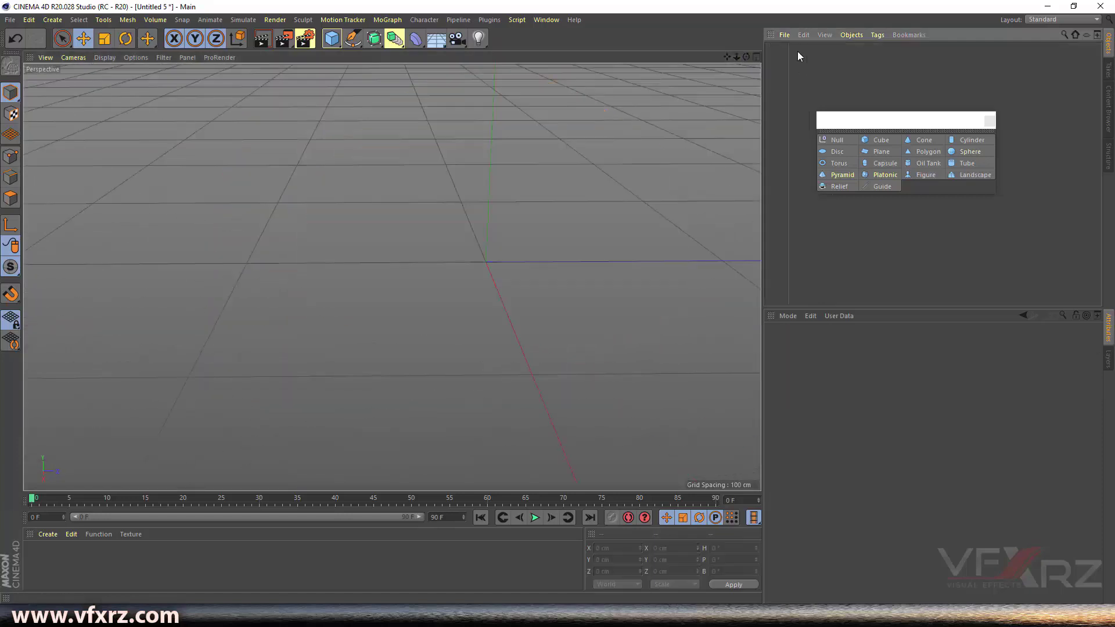
click(843, 164)
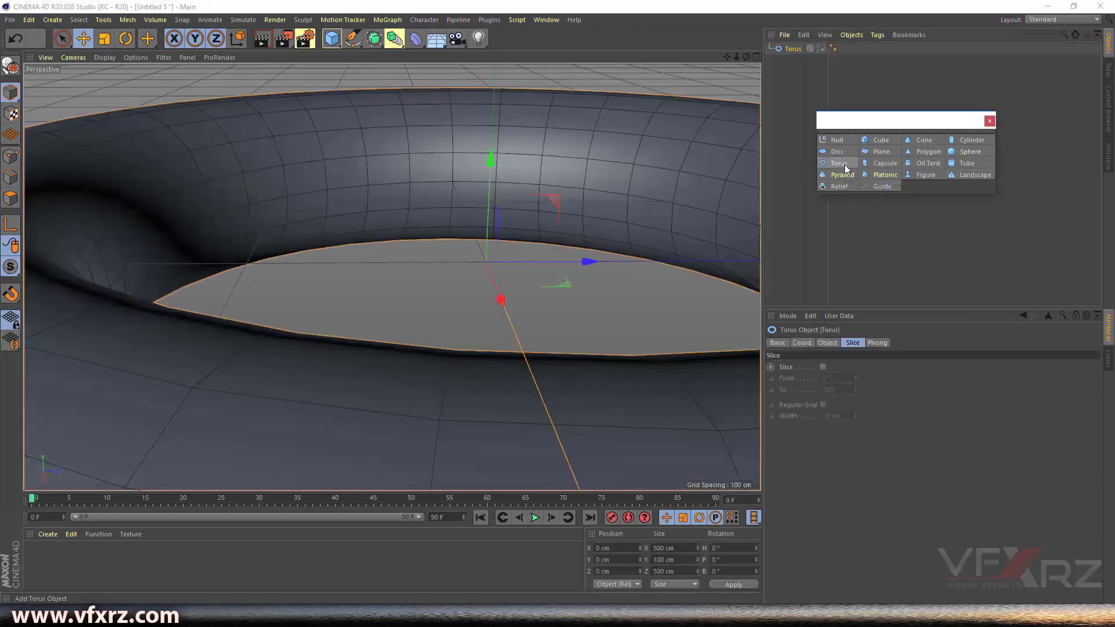
drag(734, 57, 743, 52)
click(829, 343)
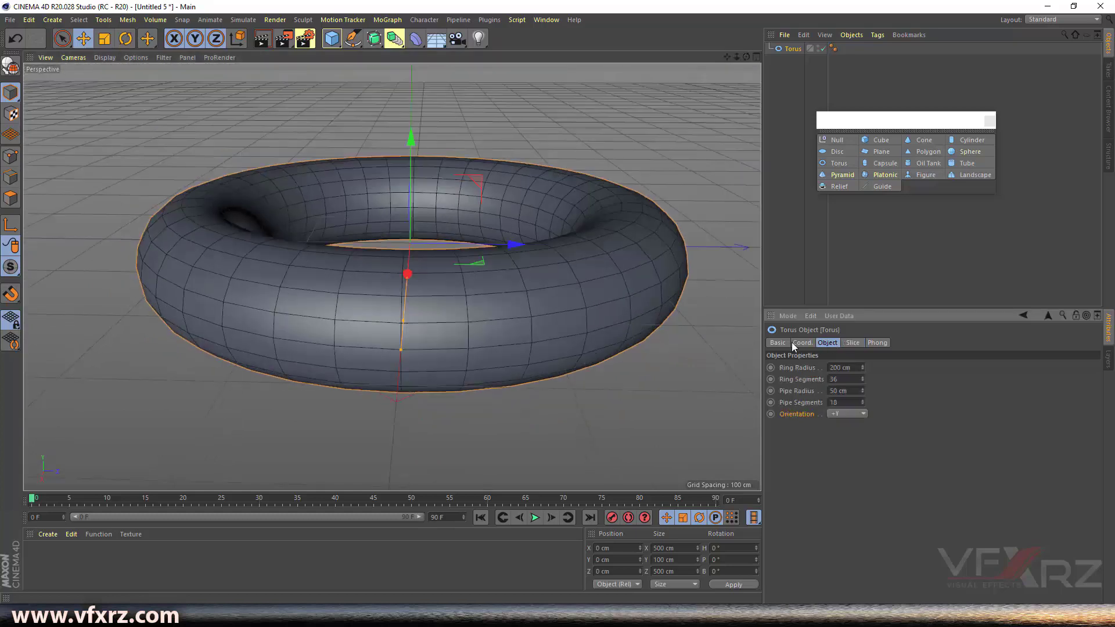
- Set the torus's ring radius to 194 cm, ring segments to 77, pipe radius to 28 cm and pipe segments to 4
drag(862, 368, 862, 404)
drag(746, 56, 729, 113)
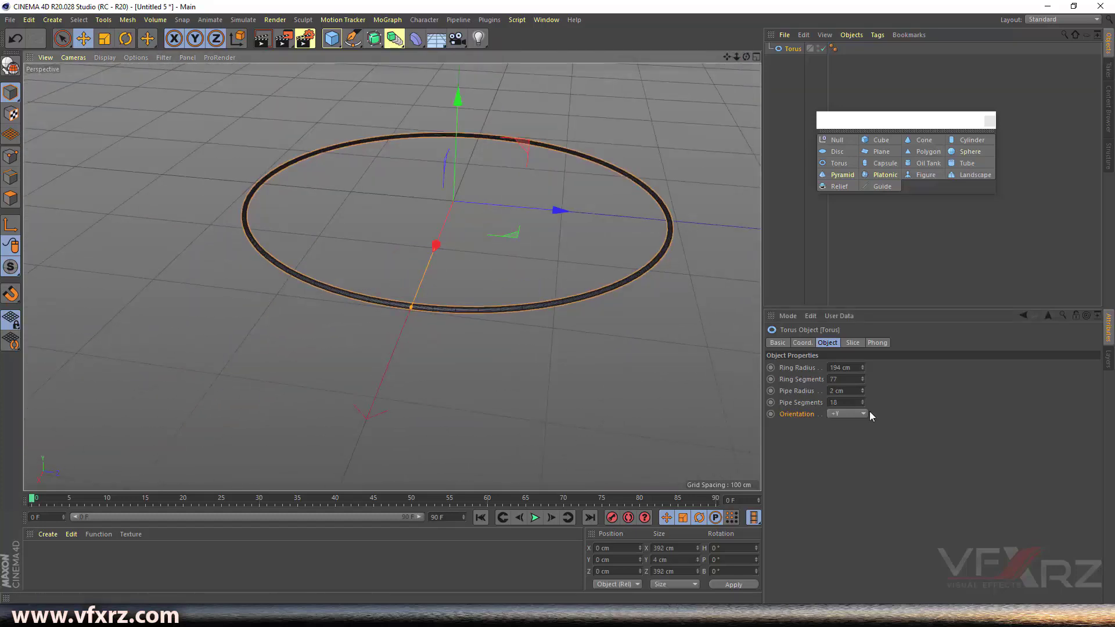
mouse_move(863, 403)
mouse_down()
mouse_move(861, 375)
mouse_move(862, 416)
mouse_up()
mouse_move(750, 58)
mouse_down()
mouse_move(752, 32)
mouse_move(754, 61)
mouse_up()
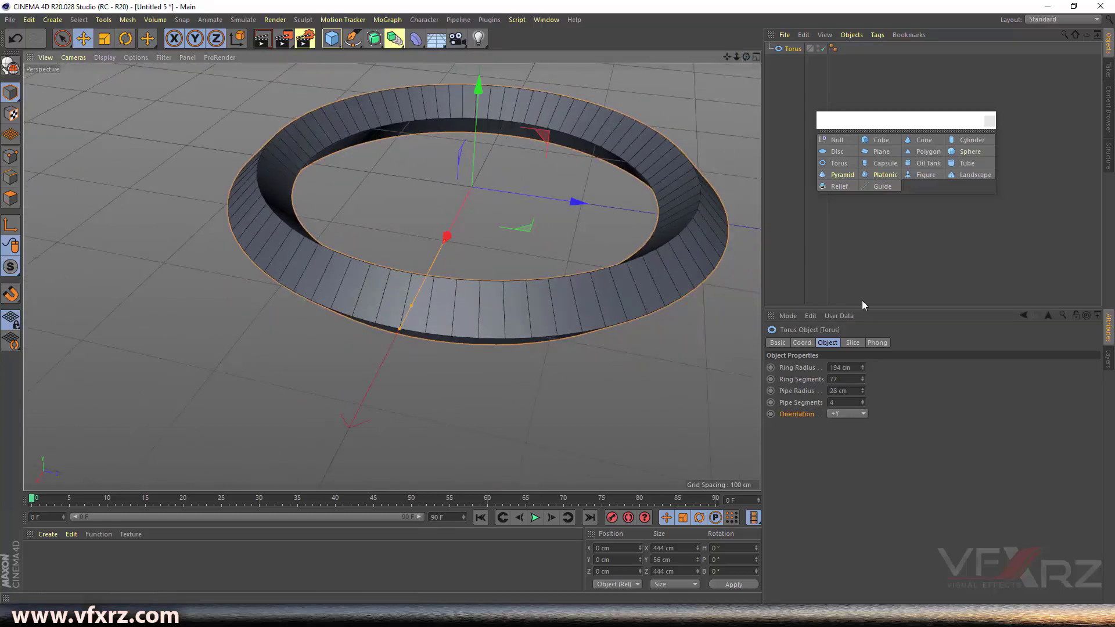
- Enable slicing on the torus, keeping the default angles from 0° to 180°
click(852, 343)
click(822, 367)
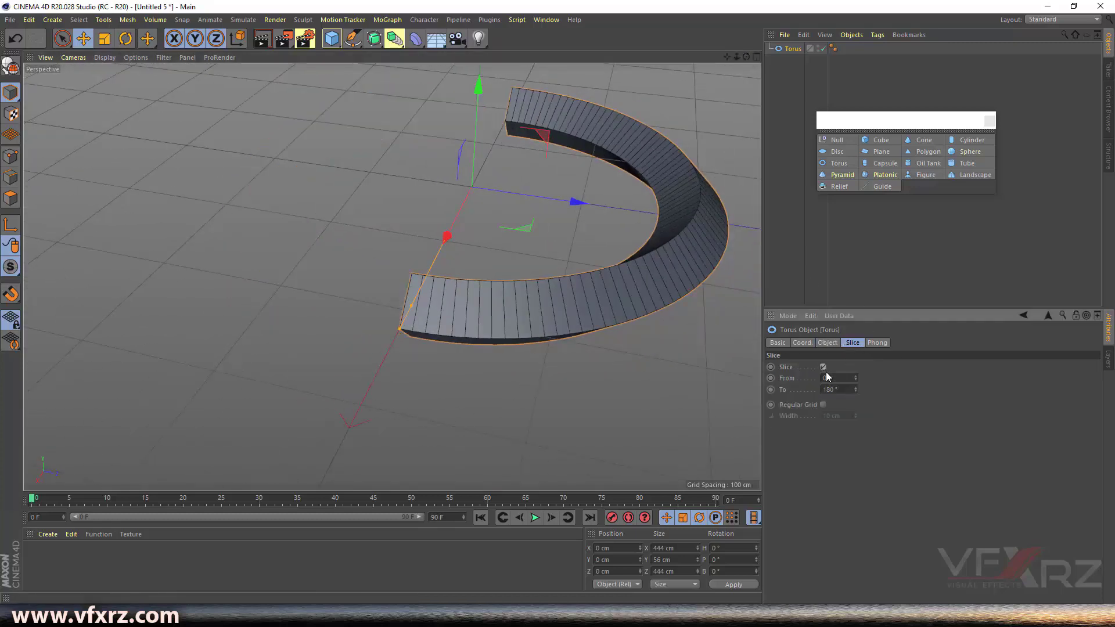
alt+drag(424, 273, 394, 275)
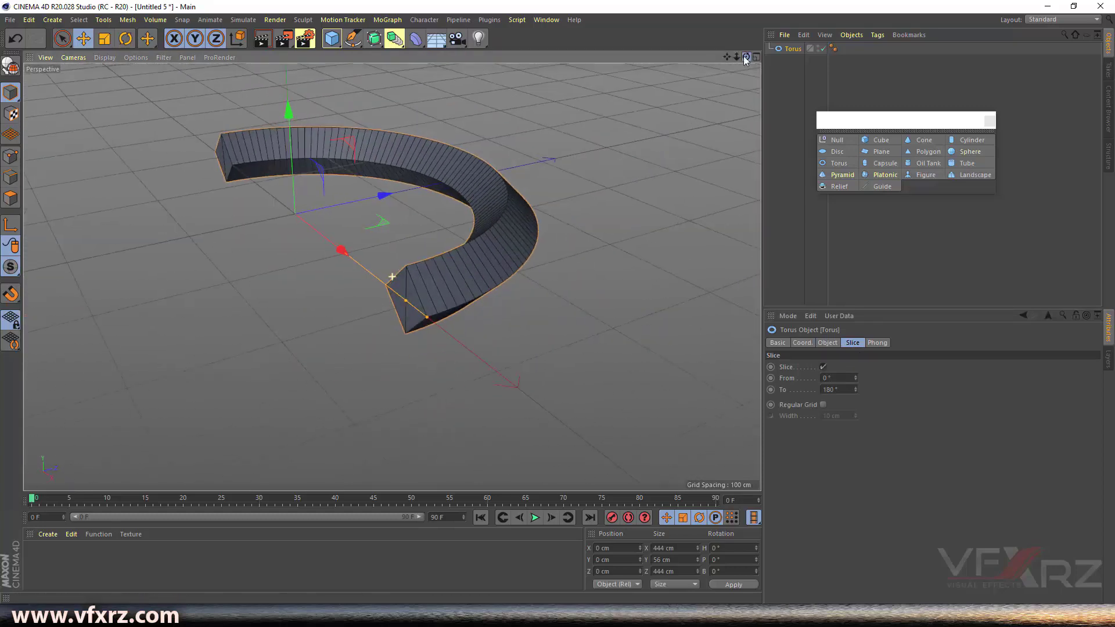
- Replace the torus with a capsule of radius 15 cm, height 167 cm, 21 height segments, 16 cap segments and 73 rotation segments
click(793, 49)
key(Delete)
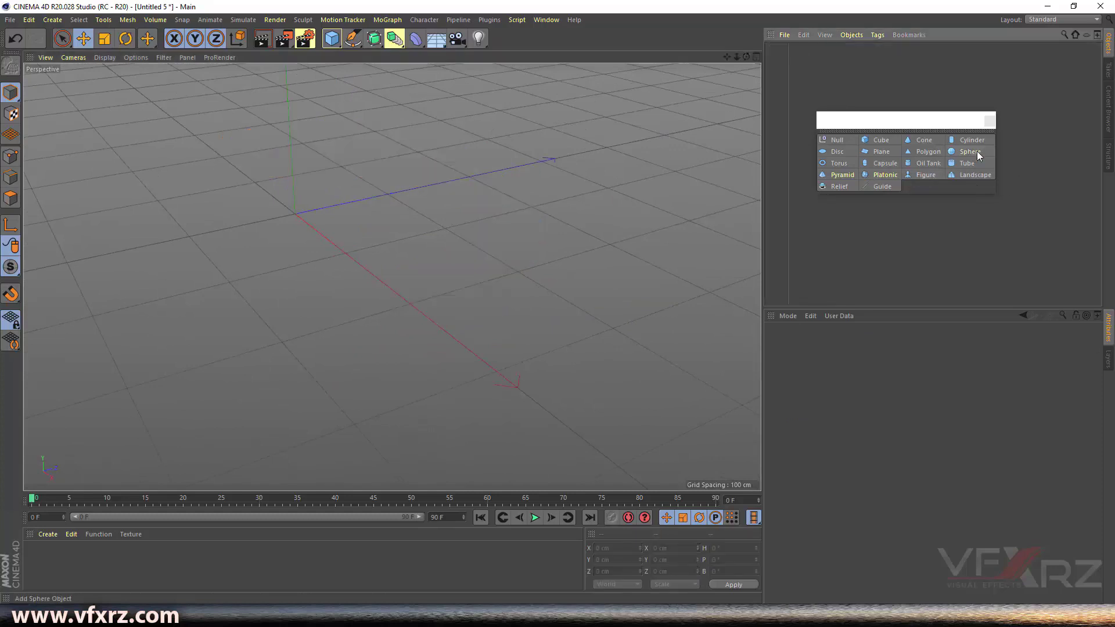
click(877, 164)
drag(728, 57, 825, 82)
click(827, 343)
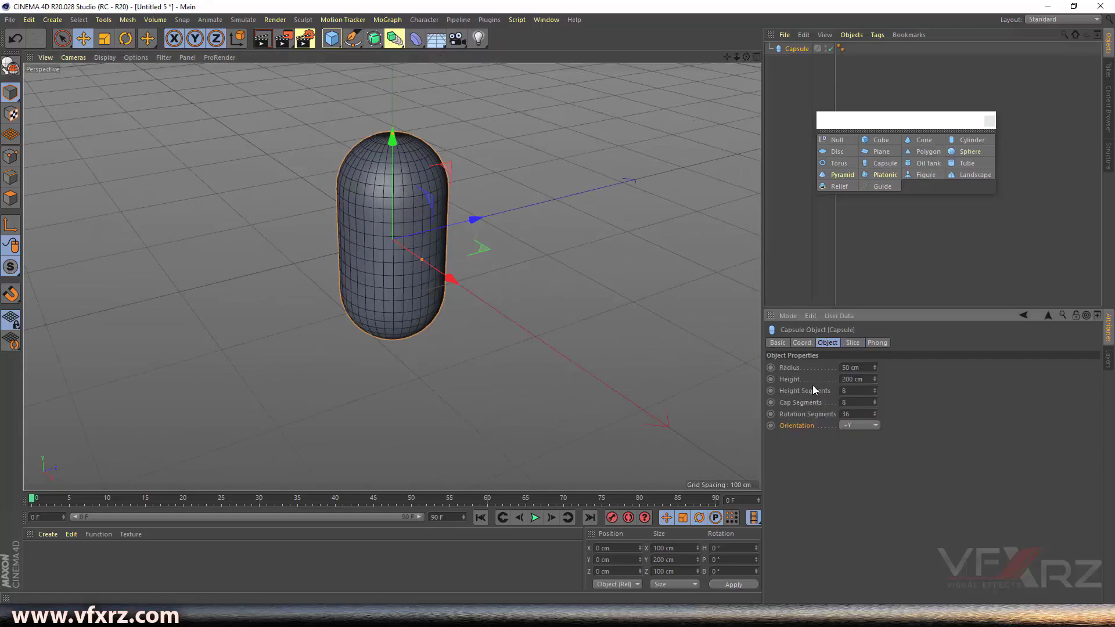
drag(875, 367, 875, 403)
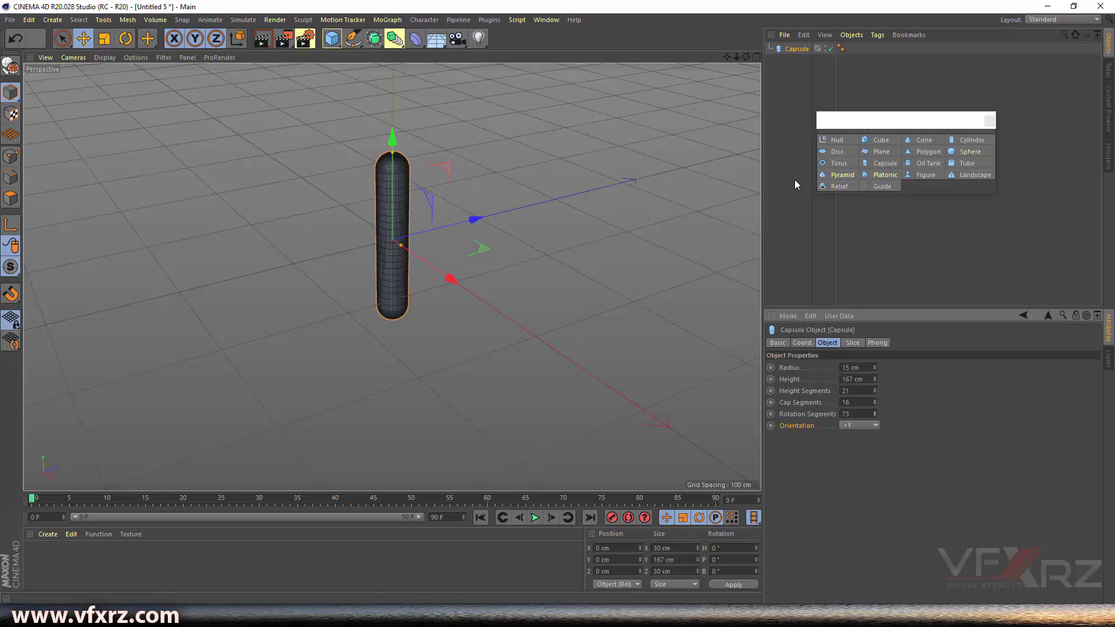
- Replace the capsule with an oil tank primitive
key(Delete)
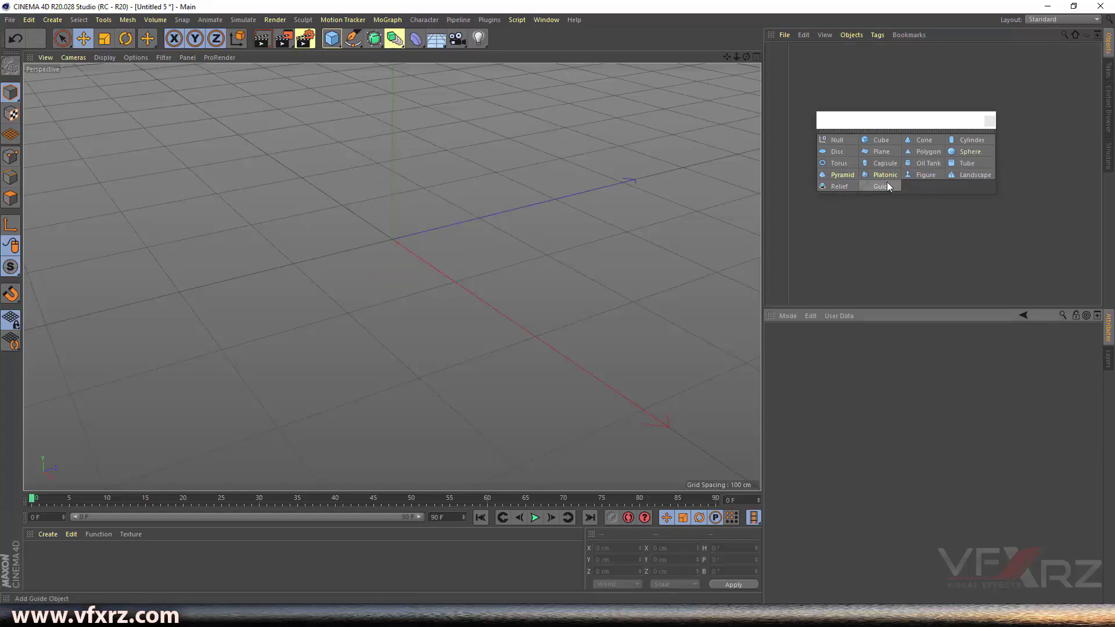
click(919, 167)
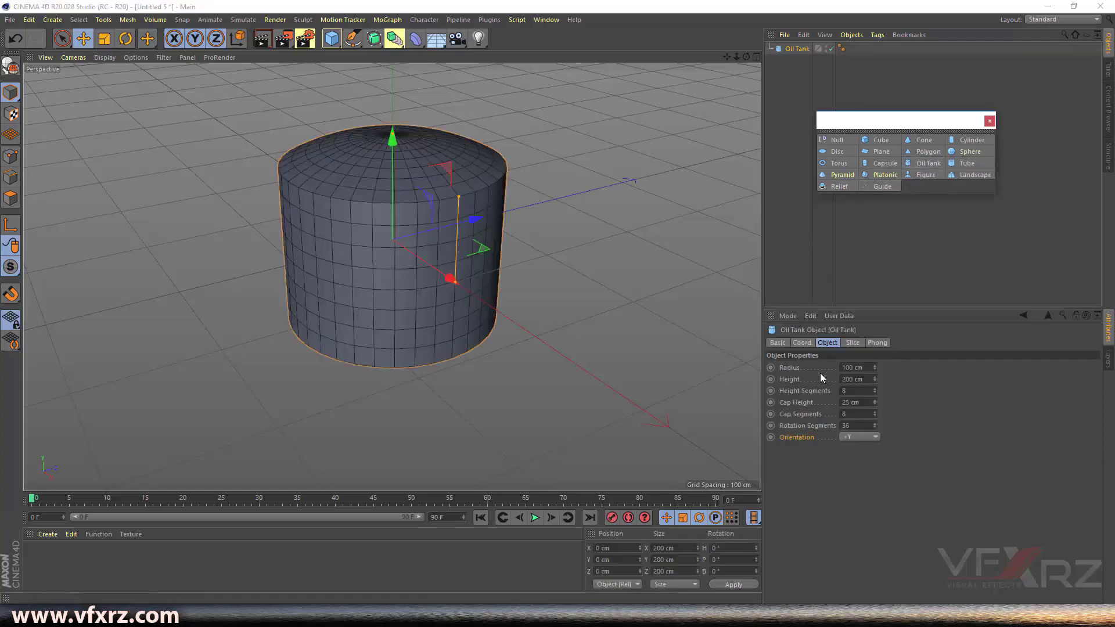
- Set the oil tank's cap height to 71 cm and its cap segments to 17
click(803, 391)
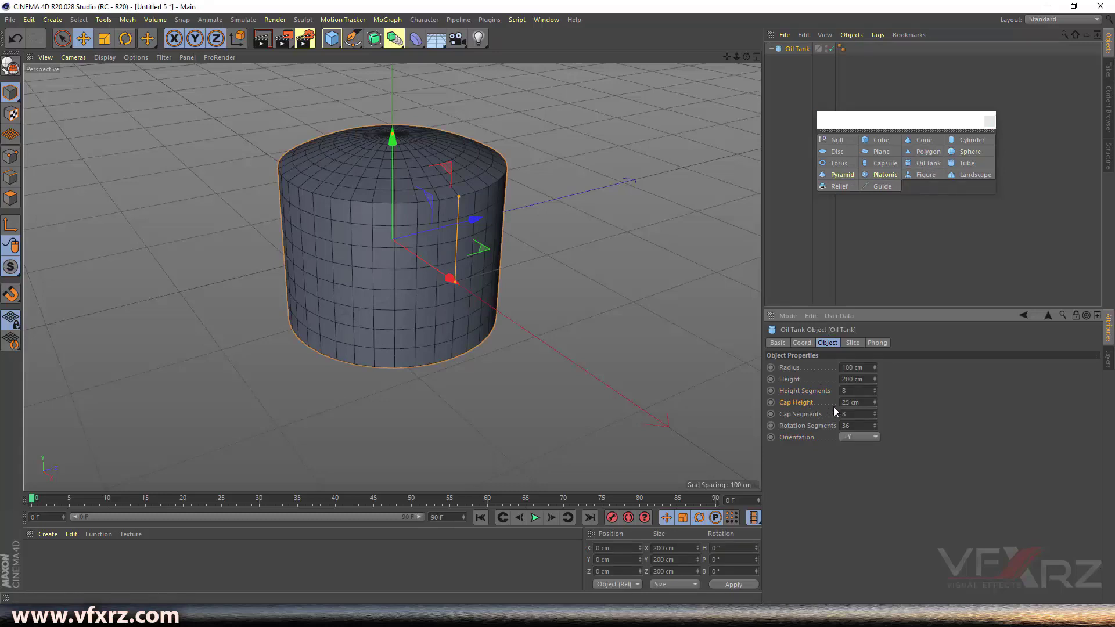
drag(875, 401, 875, 374)
mouse_move(874, 414)
mouse_down()
mouse_move(875, 389)
mouse_move(874, 430)
mouse_up()
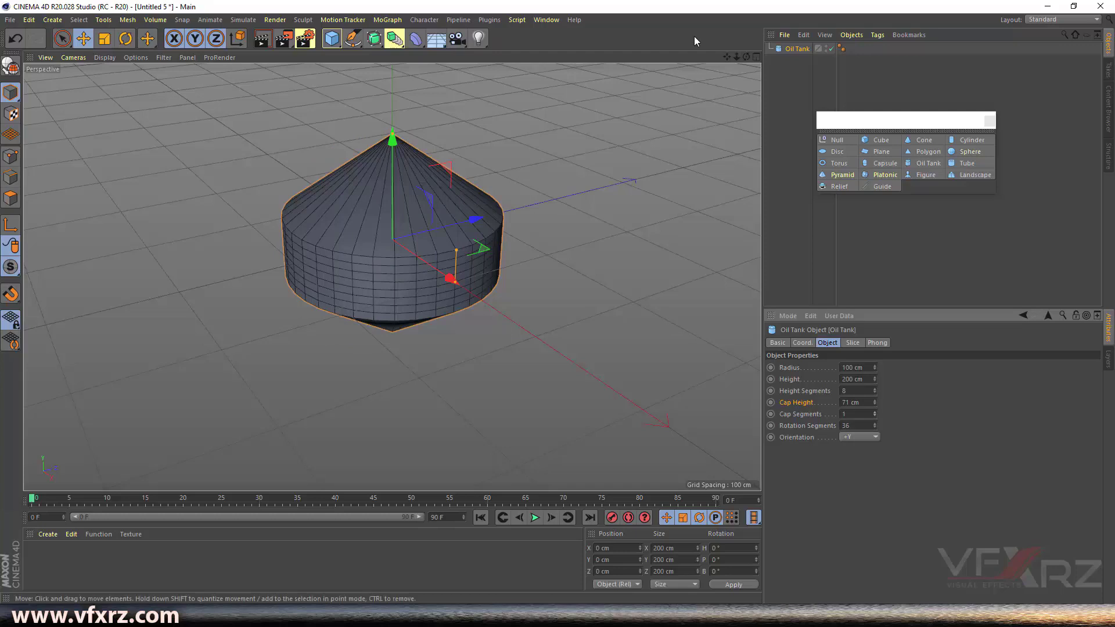
drag(745, 57, 795, 20)
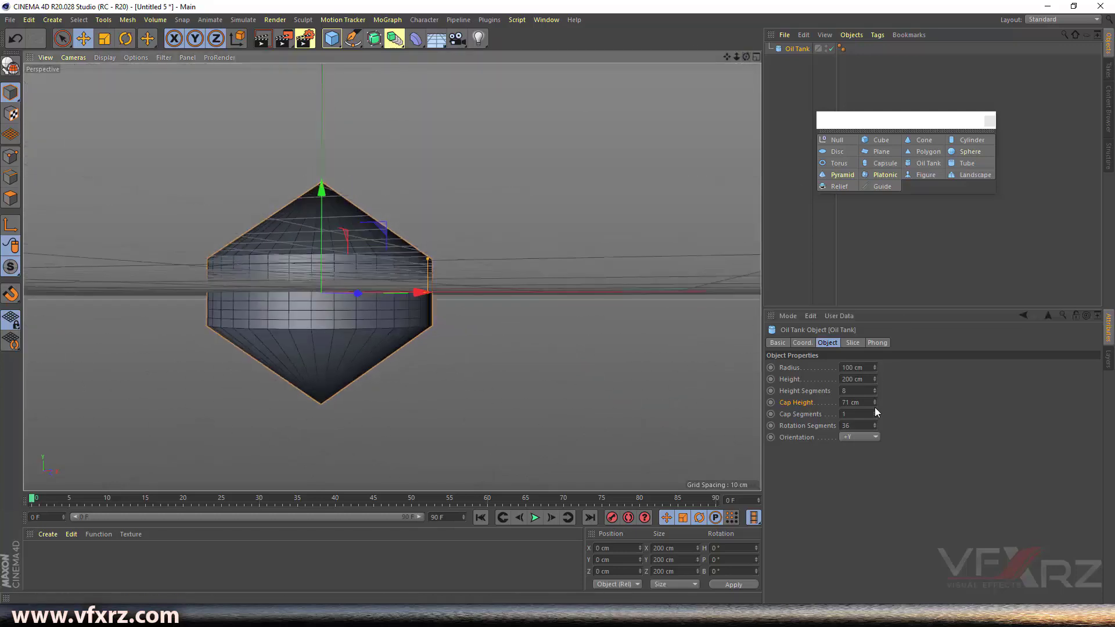
drag(874, 414, 875, 395)
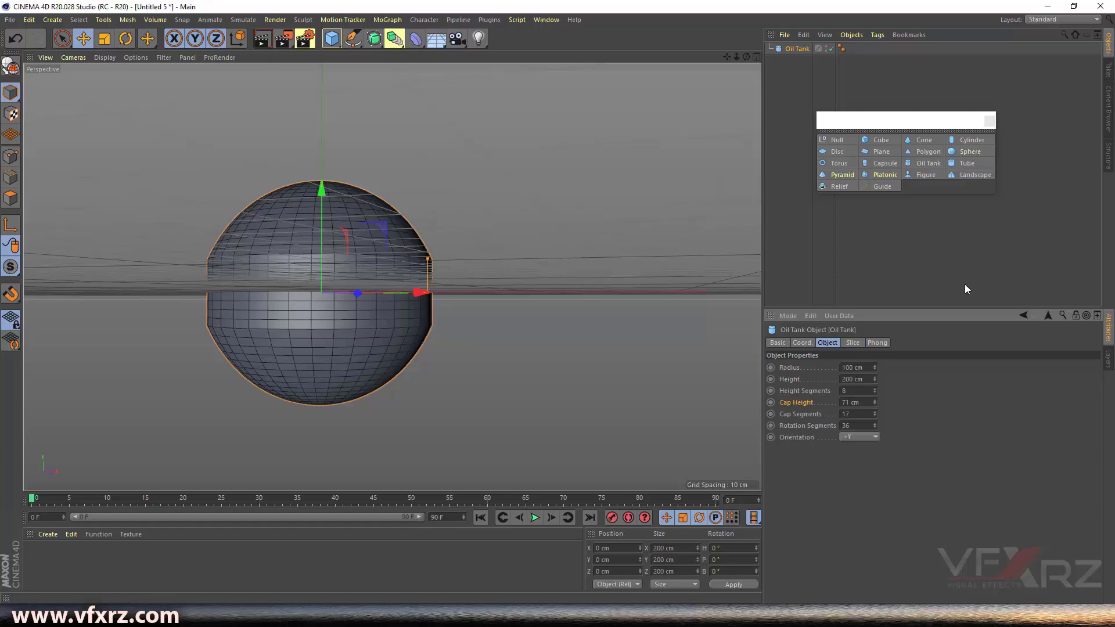
- Replace the oil tank with a tube primitive
key(Delete)
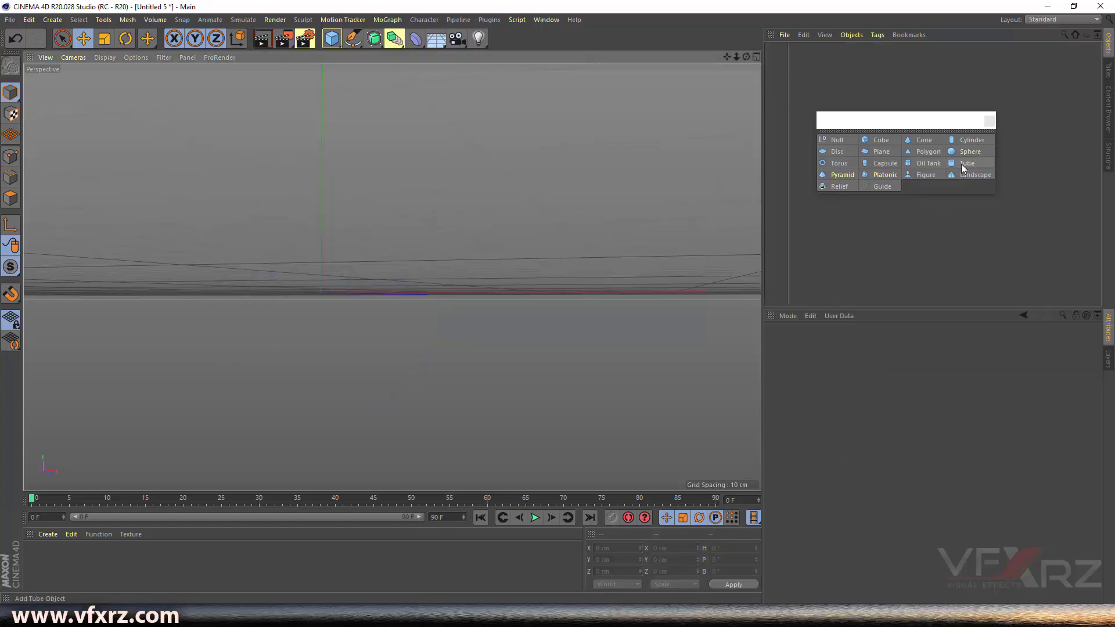
click(961, 165)
drag(746, 57, 844, 171)
drag(730, 57, 754, 124)
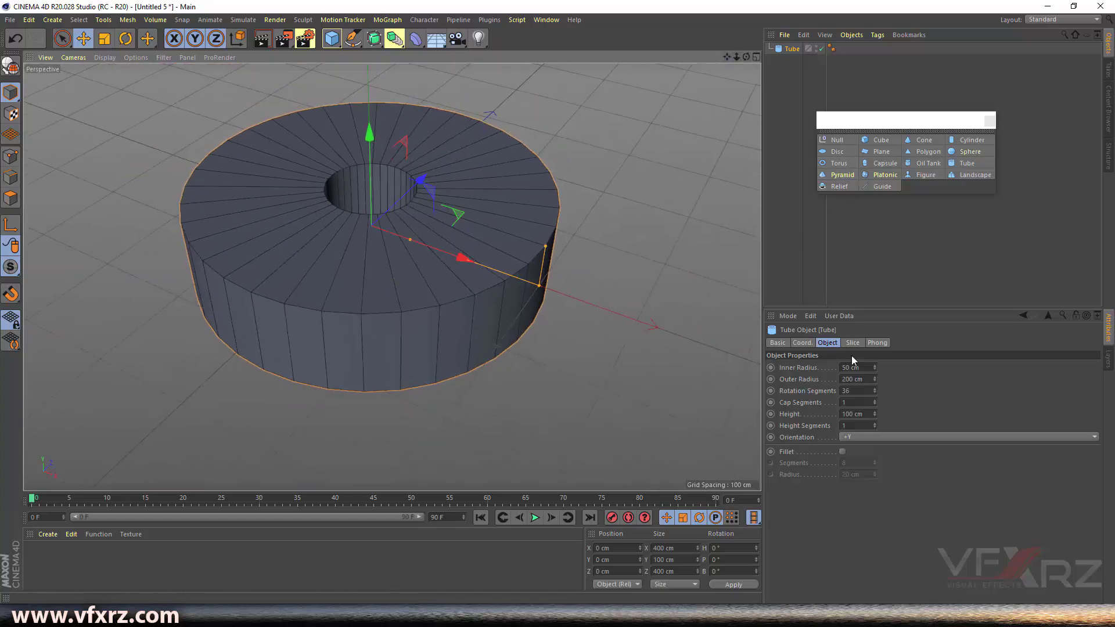
- Set the tube to inner radius 98 cm, outer radius 223 cm, height 56 cm, with 145 rotation, 26 cap and 39 height segments
drag(875, 371, 858, 372)
mouse_move(450, 254)
mouse_down()
mouse_move(439, 249)
mouse_move(465, 258)
mouse_move(449, 254)
mouse_up()
drag(875, 377, 892, 426)
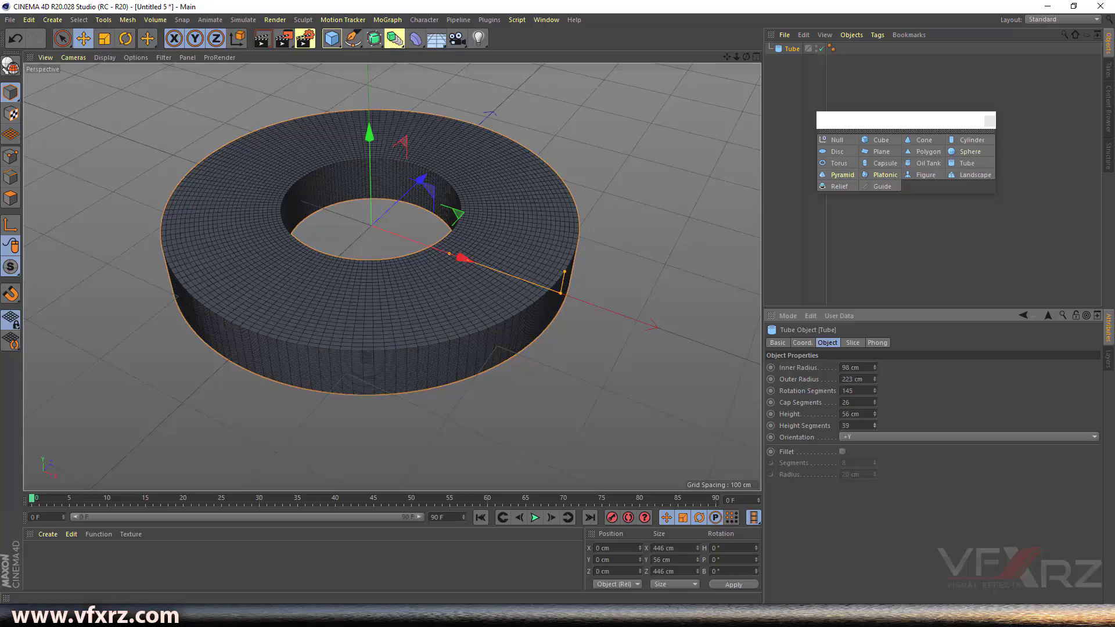
- Enable the fillet on the tube with 56 segments and a 28 cm radius
click(843, 451)
drag(747, 57, 747, 99)
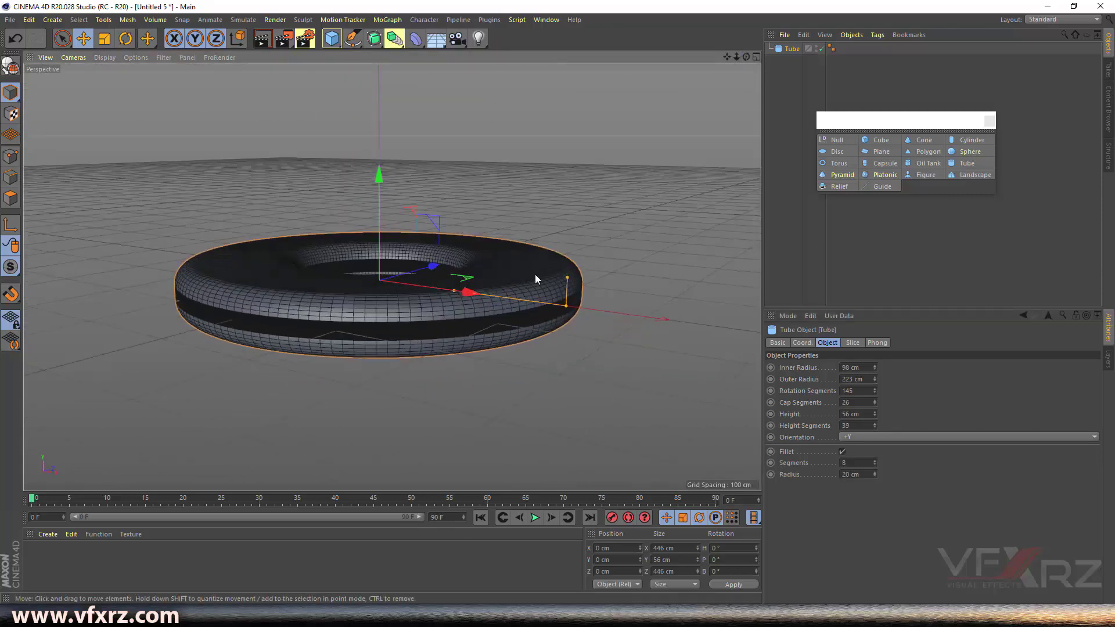
drag(874, 464, 874, 437)
drag(875, 474, 875, 465)
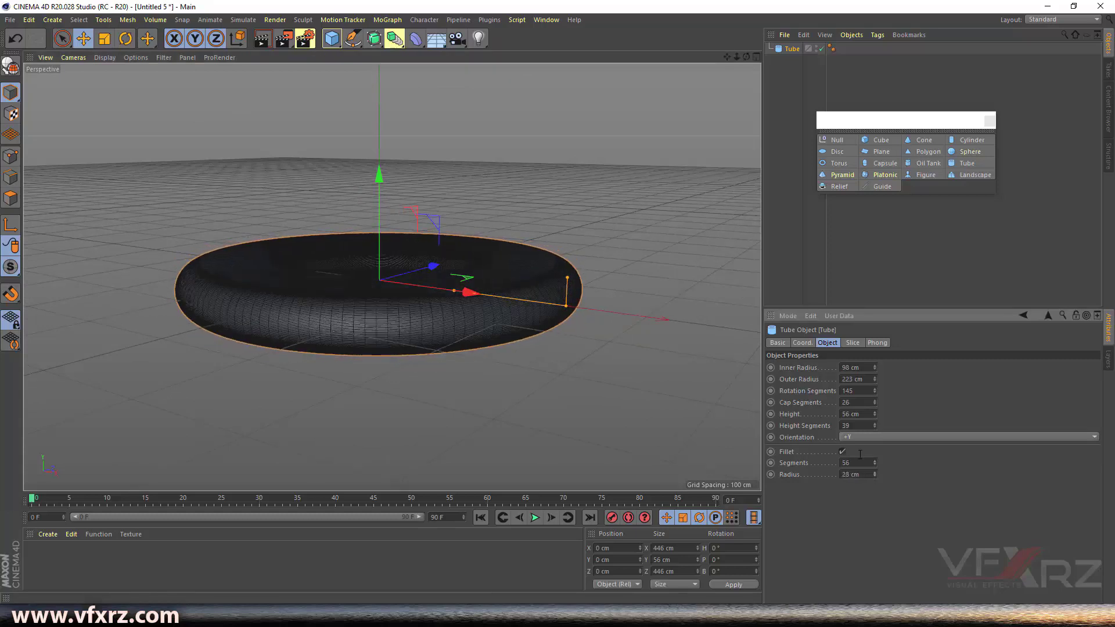
drag(746, 57, 725, 93)
- Replace the tube with a pyramid measuring 144 × 214 × 210 cm and 9 segments
click(790, 50)
key(Delete)
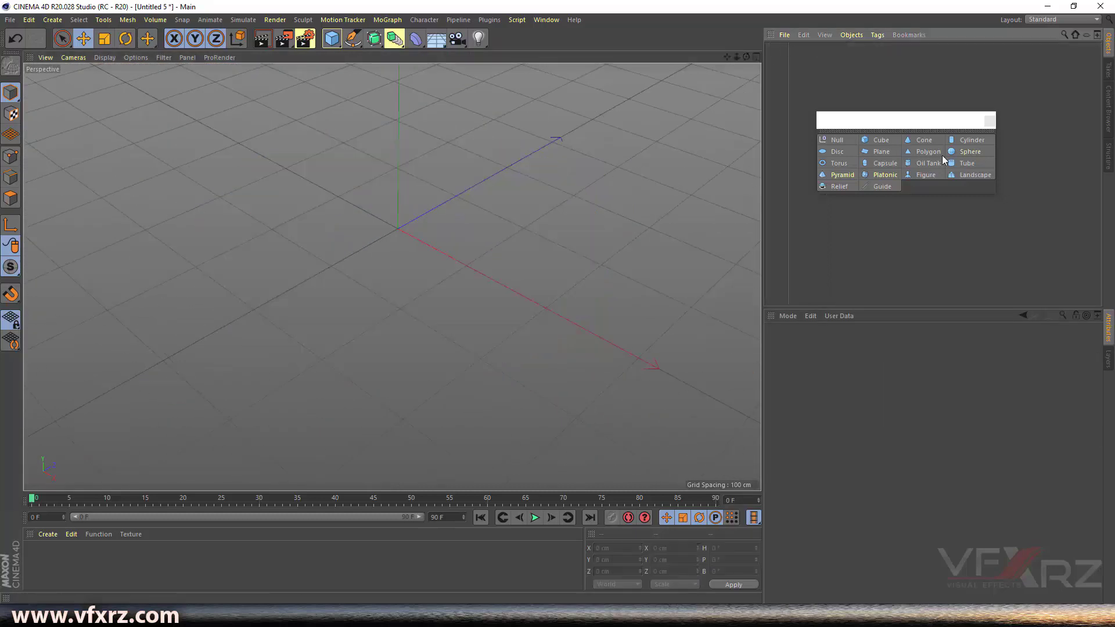
click(838, 173)
mouse_move(747, 58)
mouse_down()
mouse_move(703, 69)
mouse_move(744, 75)
mouse_up()
drag(852, 367, 821, 368)
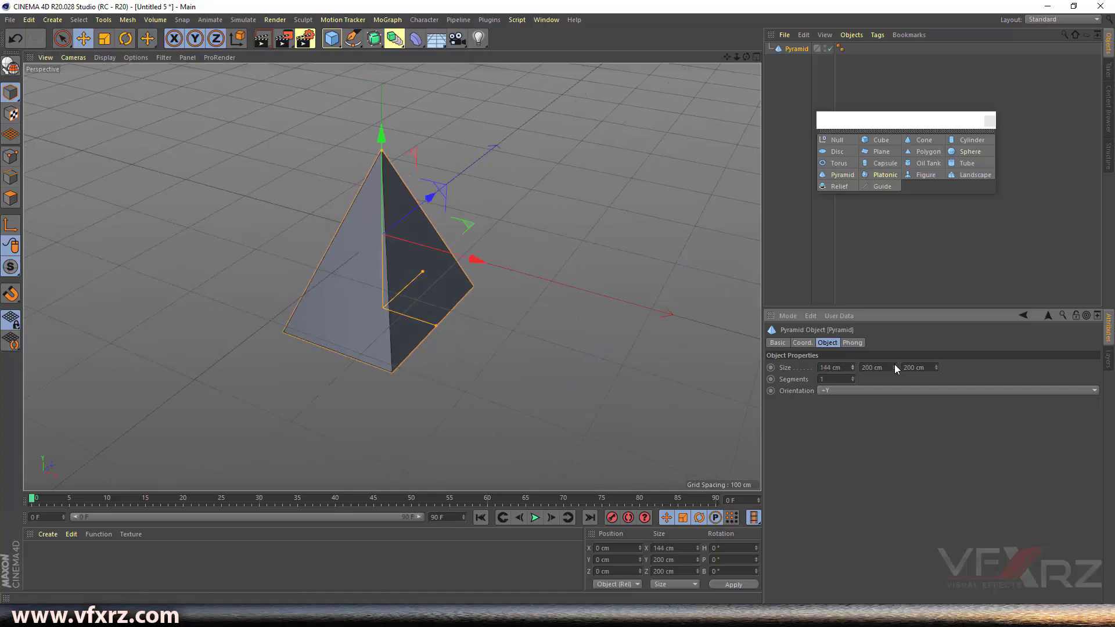
drag(894, 368, 851, 371)
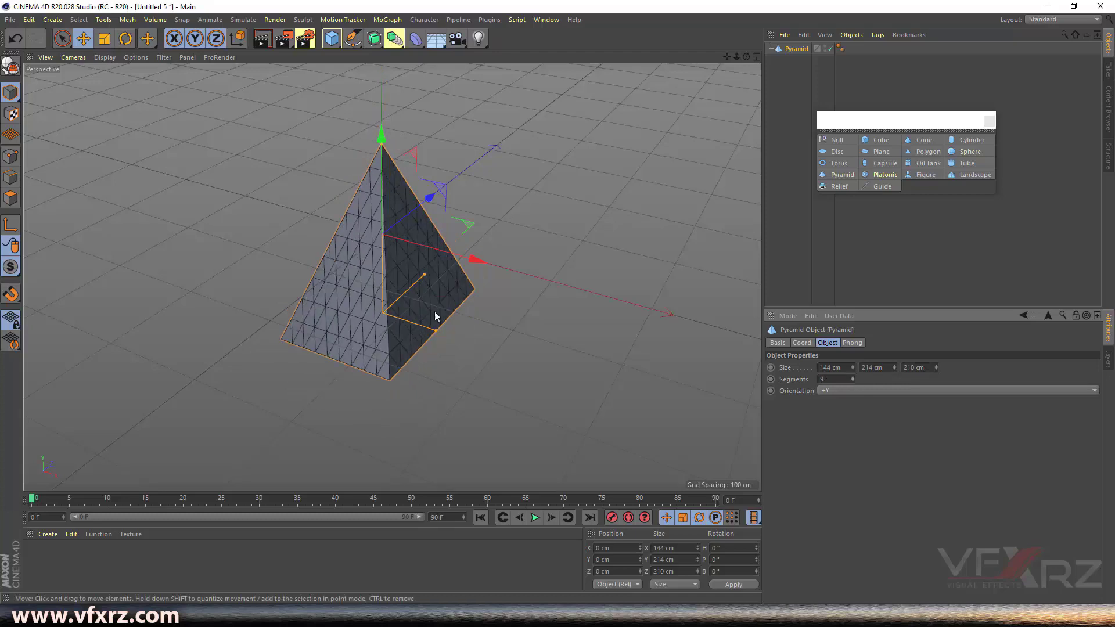
- Replace the pyramid with a figure primitive and try out its height setting
scroll(341, 270, up, 5)
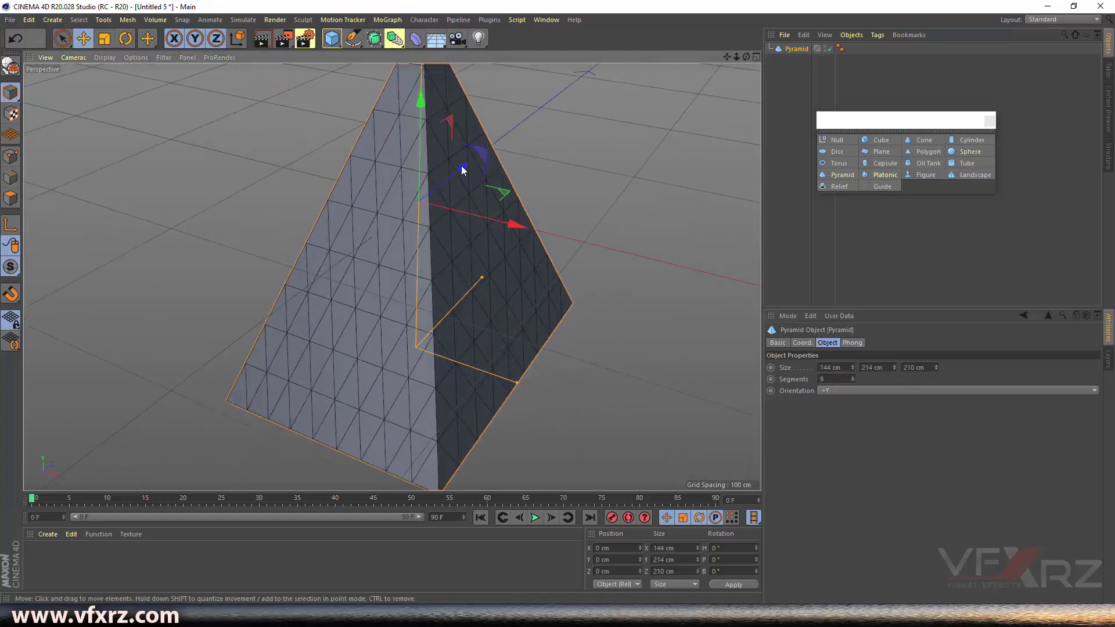
drag(745, 57, 682, 68)
click(926, 175)
drag(728, 57, 754, 243)
mouse_move(737, 57)
mouse_down()
mouse_move(716, 61)
mouse_move(738, 64)
mouse_up()
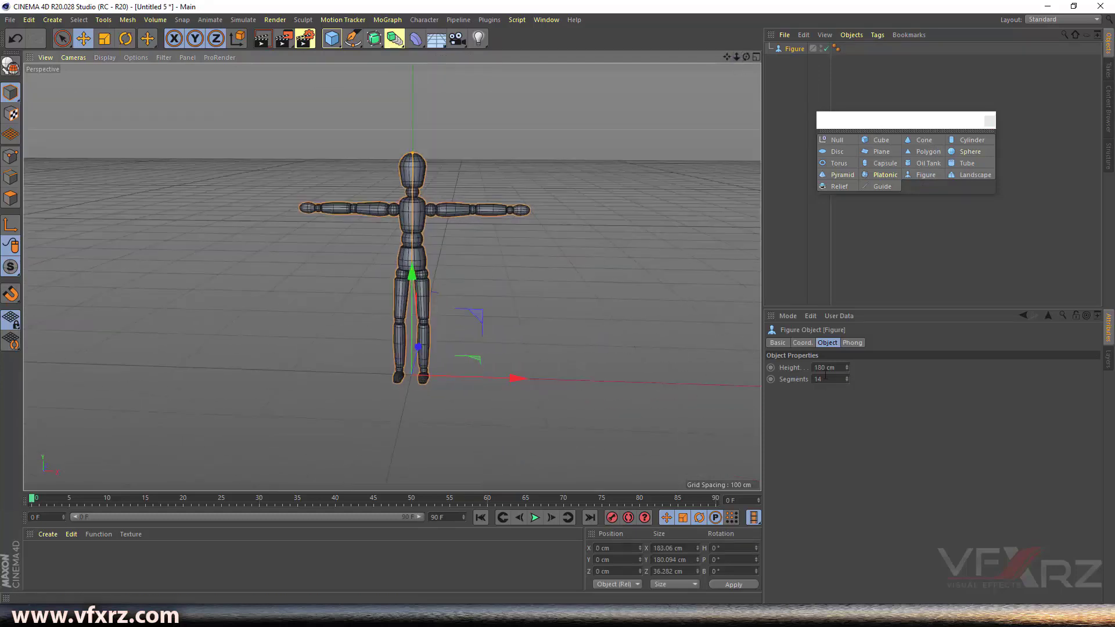
mouse_move(847, 368)
mouse_down()
mouse_move(847, 402)
mouse_move(847, 333)
mouse_move(847, 355)
mouse_up()
right_click(847, 368)
- Replace the figure with a landscape primitive
key(Delete)
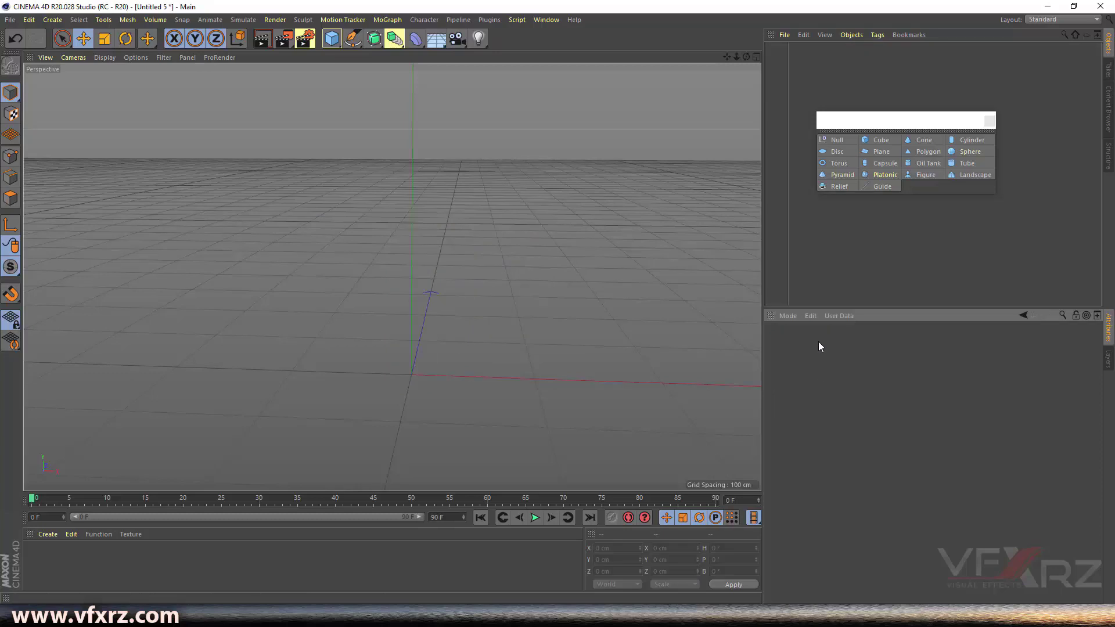
click(986, 177)
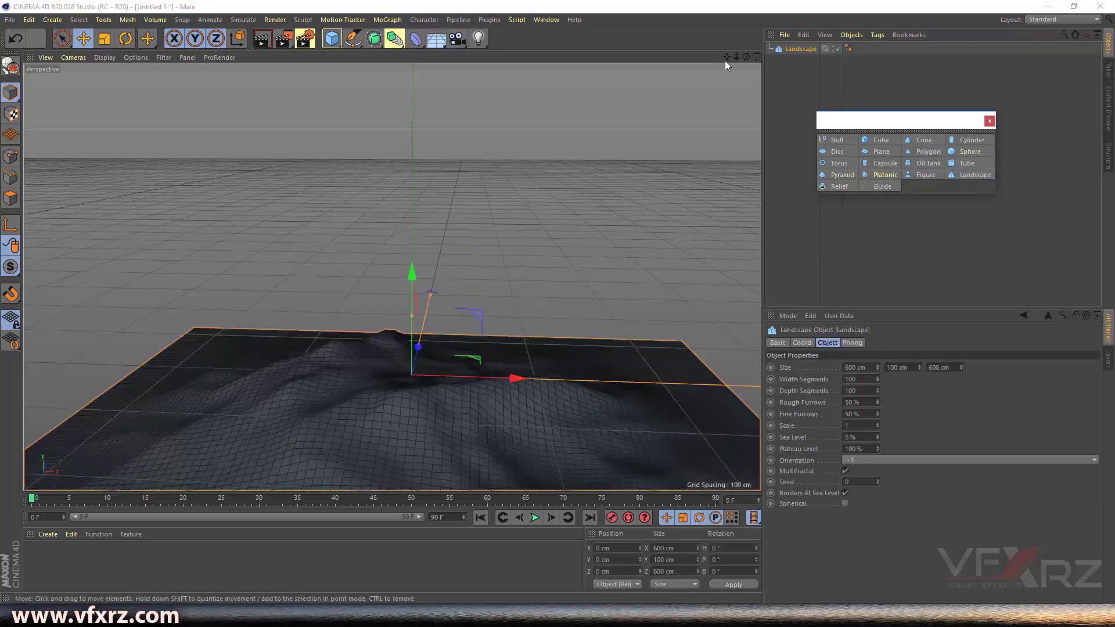
drag(727, 56, 729, 6)
drag(747, 58, 662, 87)
drag(738, 57, 673, 83)
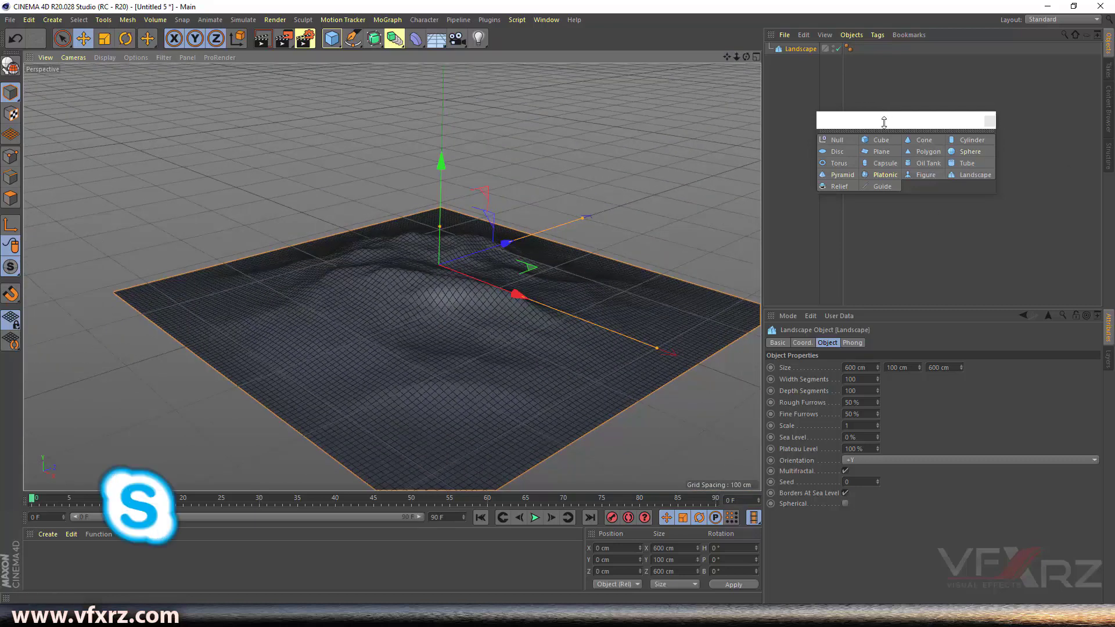
- Set the landscape's size to 568 × 180 × 673 cm with 260 width segments and 149 depth segments
drag(878, 367, 960, 325)
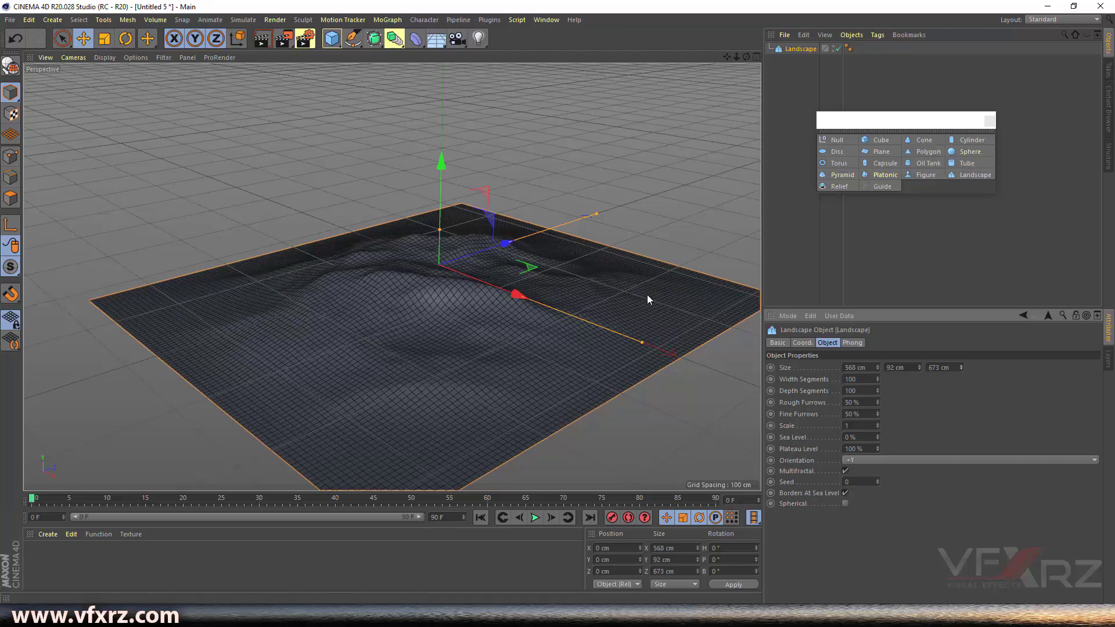
drag(918, 367, 878, 337)
drag(878, 390, 878, 372)
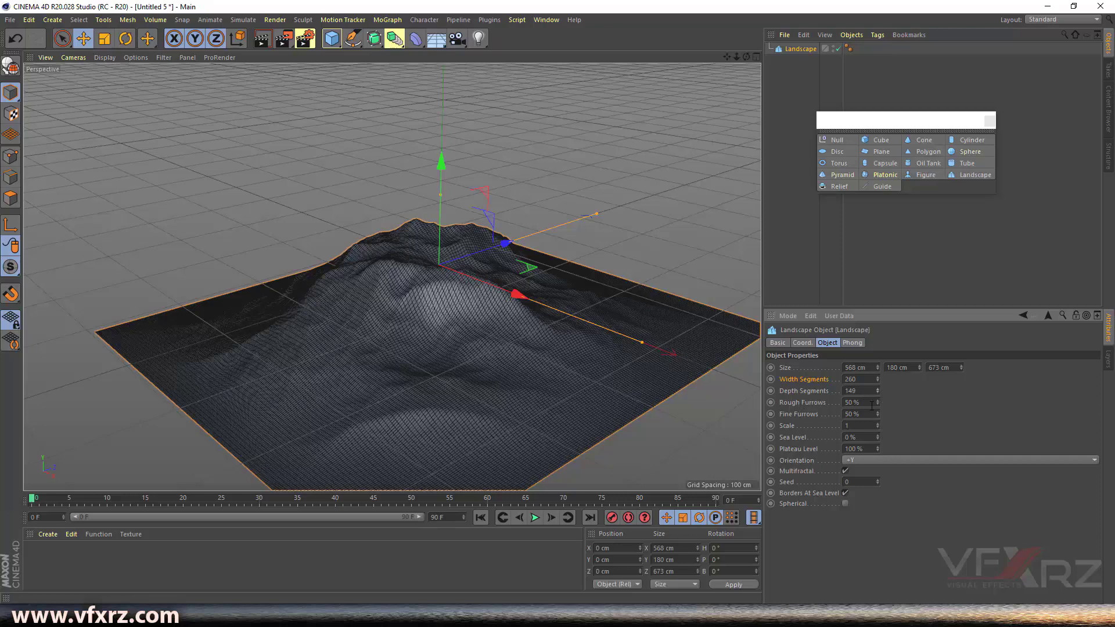
- Set the landscape's rough furrows to 100% and fine furrows to 49%
drag(878, 402, 877, 362)
drag(727, 57, 766, 1)
alt+drag(390, 277, 340, 294)
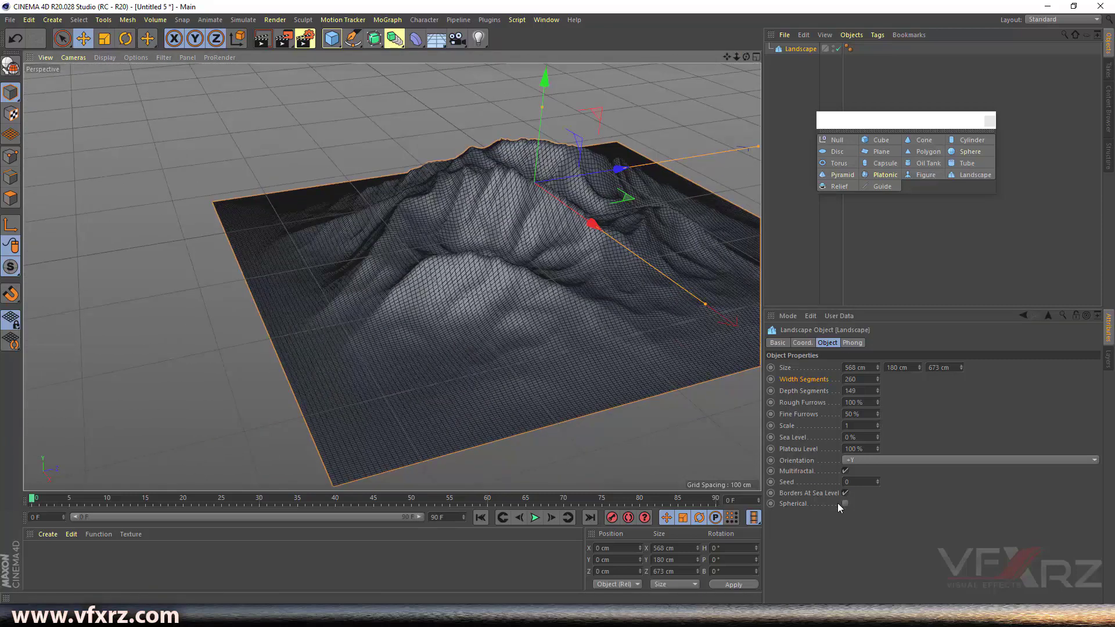
mouse_move(877, 414)
mouse_down()
mouse_move(894, 425)
mouse_move(876, 425)
mouse_up()
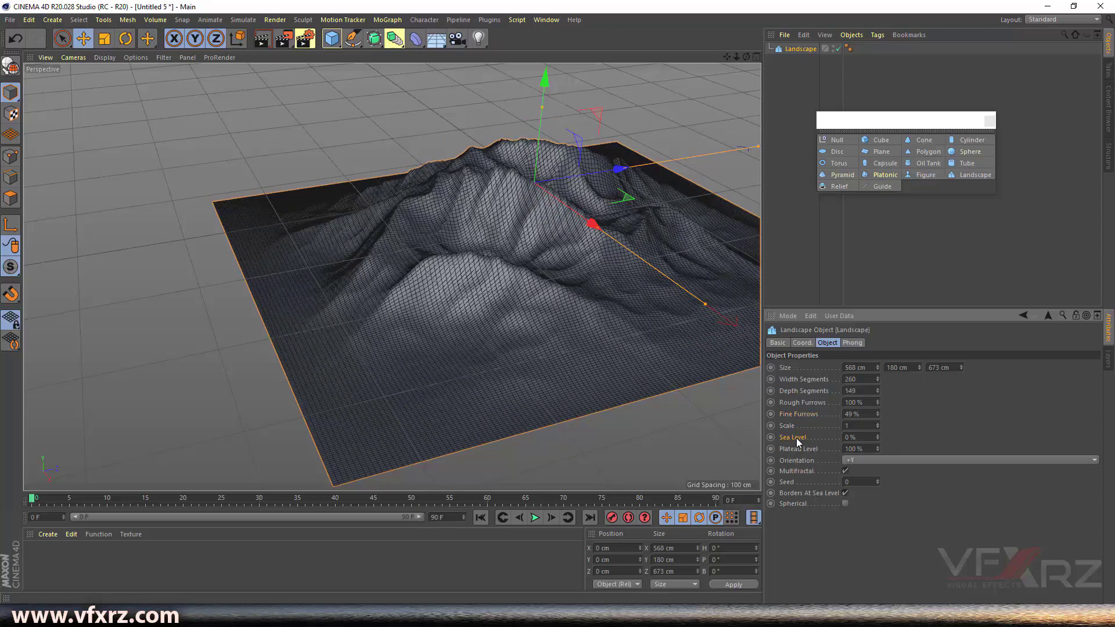
- Set the landscape's sea level to 70% and its plateau level to 83%
drag(877, 437, 897, 437)
drag(746, 56, 481, 440)
drag(736, 57, 573, 319)
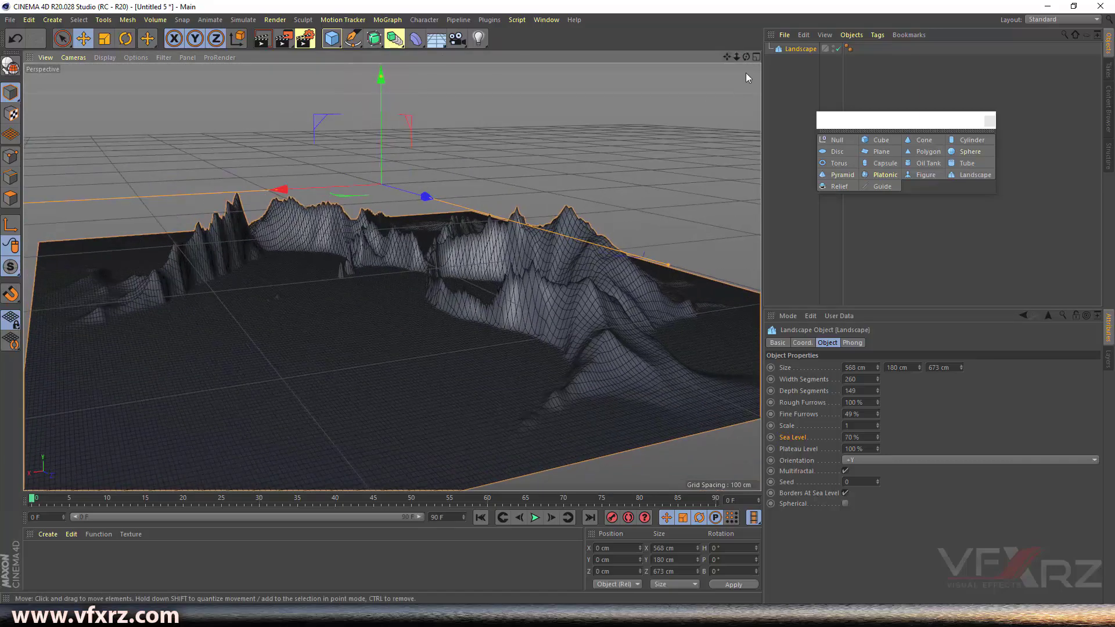
drag(746, 56, 390, 273)
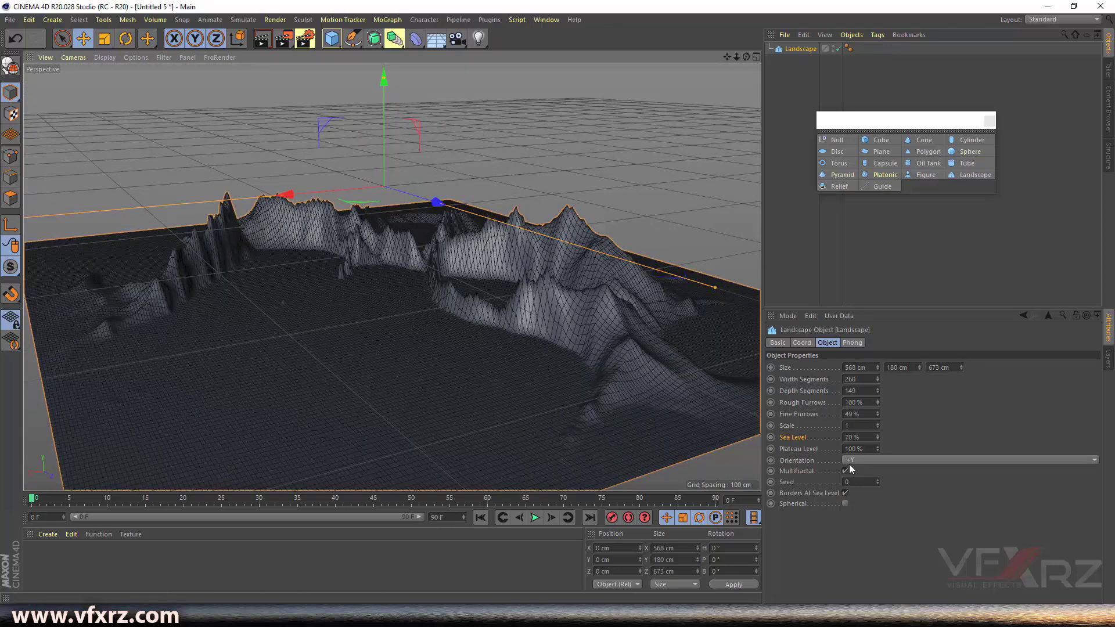
key(Delete)
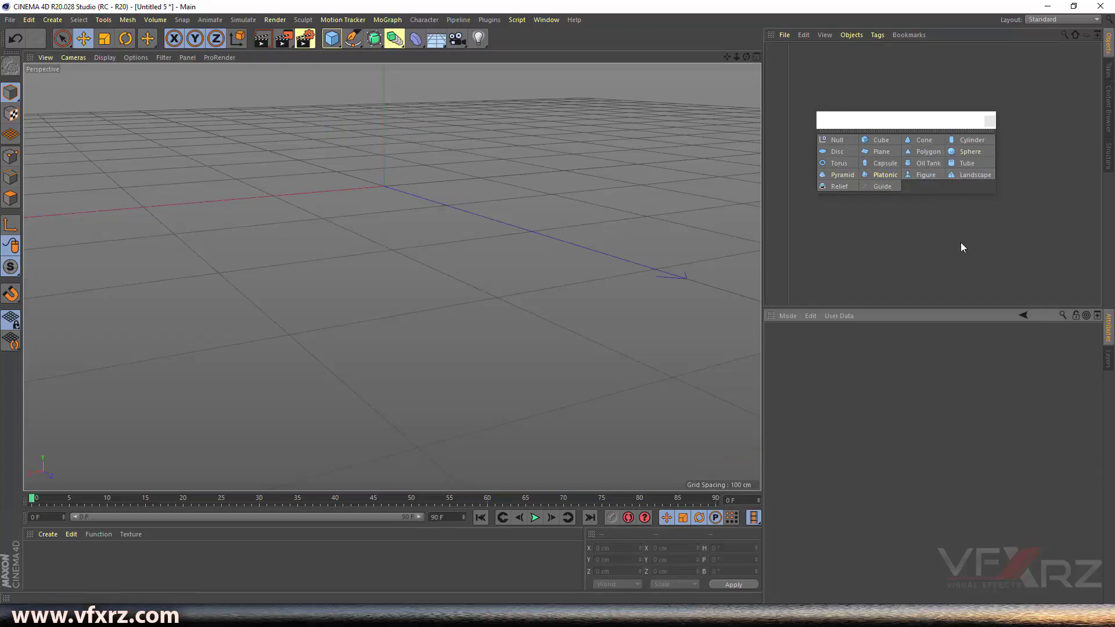
key(ctrl+z)
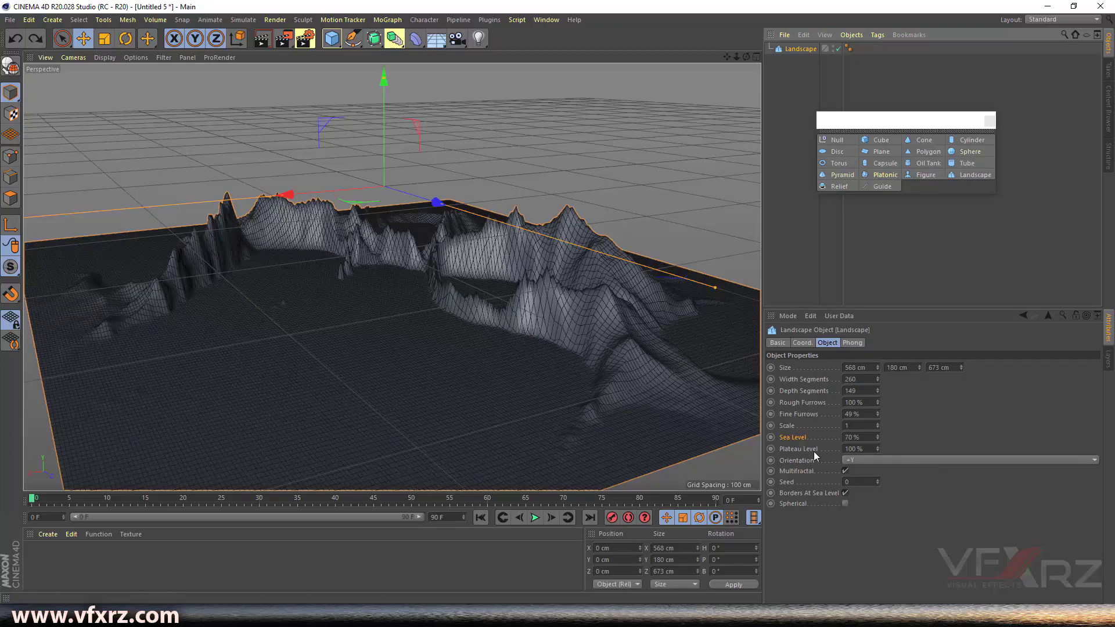
mouse_move(877, 451)
mouse_down()
mouse_move(877, 470)
mouse_move(877, 457)
mouse_up()
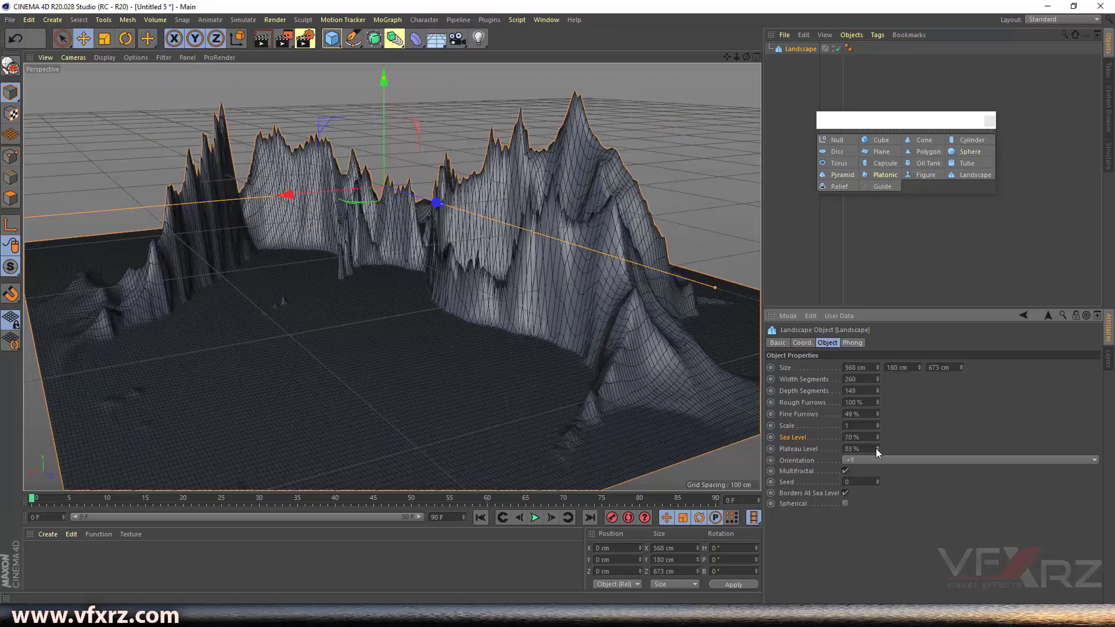
- Make the landscape spherical and set its plateau level to 100%
click(845, 503)
drag(735, 56, 673, 59)
mouse_move(748, 58)
mouse_down()
mouse_move(705, 66)
mouse_move(729, 64)
mouse_up()
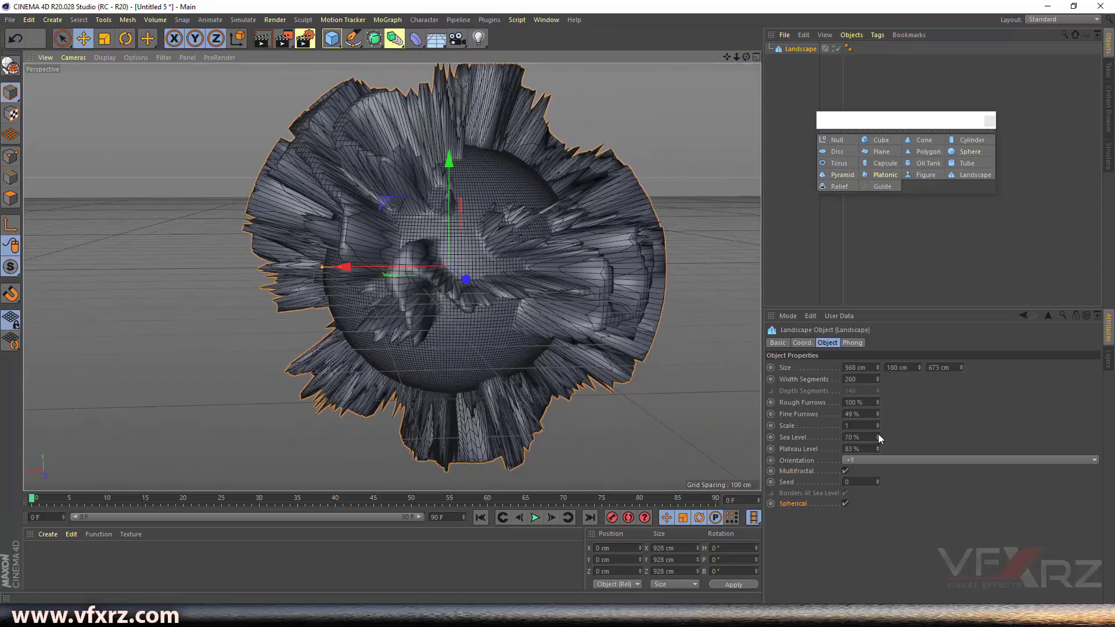
drag(877, 449, 877, 418)
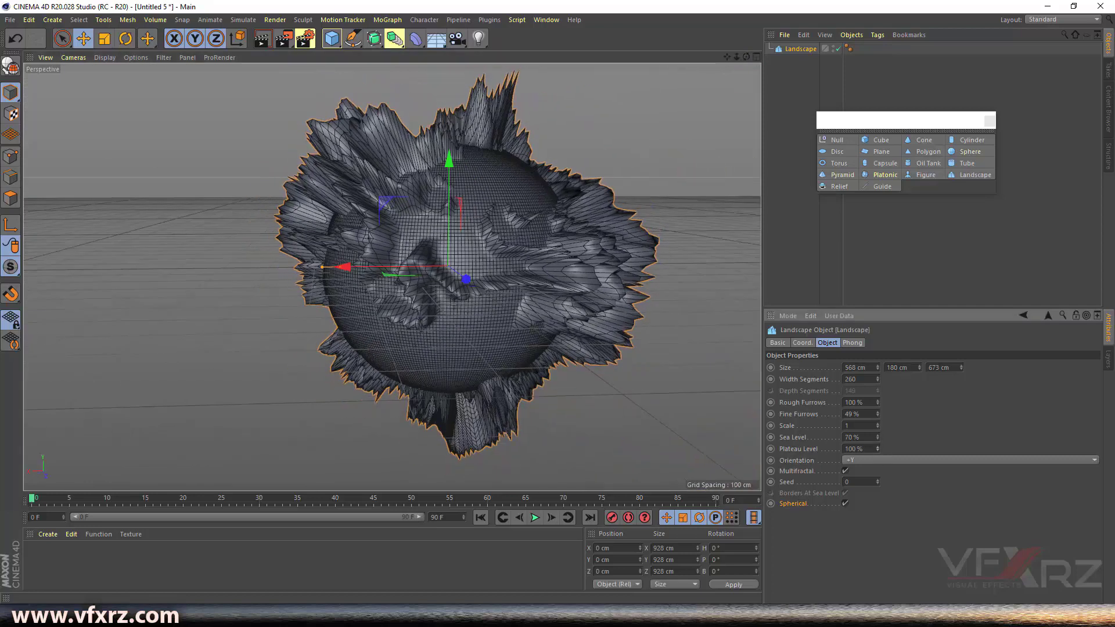
- Set the spherical landscape's height to 39 cm
mouse_move(918, 367)
mouse_down()
mouse_move(918, 401)
mouse_move(919, 386)
mouse_up()
drag(746, 56, 394, 202)
drag(727, 57, 847, 39)
drag(391, 276, 392, 277)
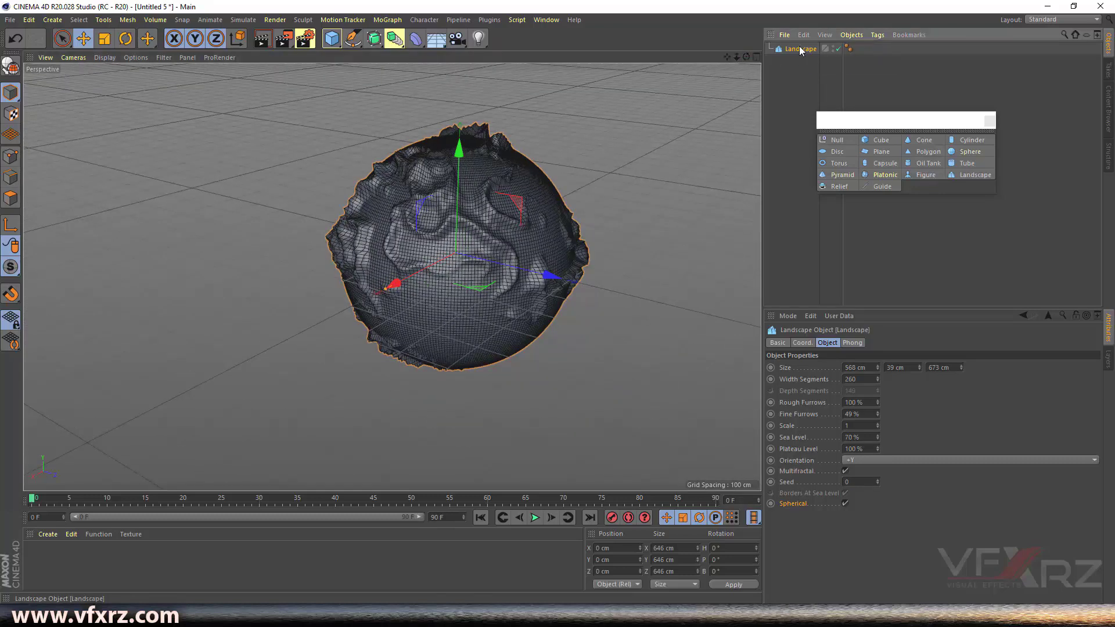
- Replace the landscape with a relief primitive using Untitled-1.jpg as its texture, without copying the image to the project location
key(Delete)
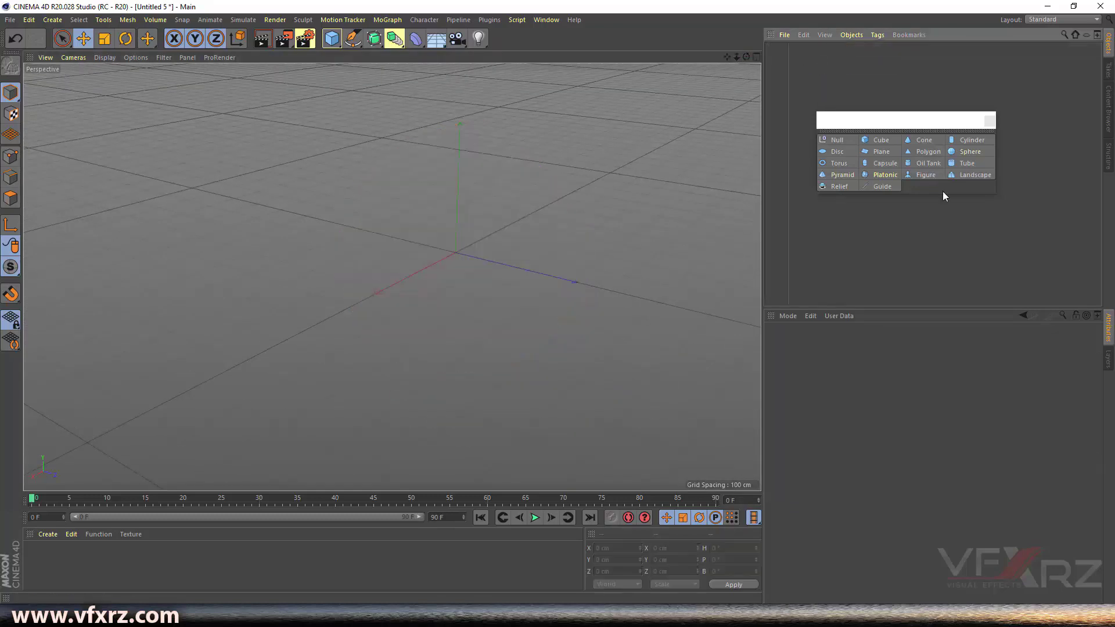
click(842, 187)
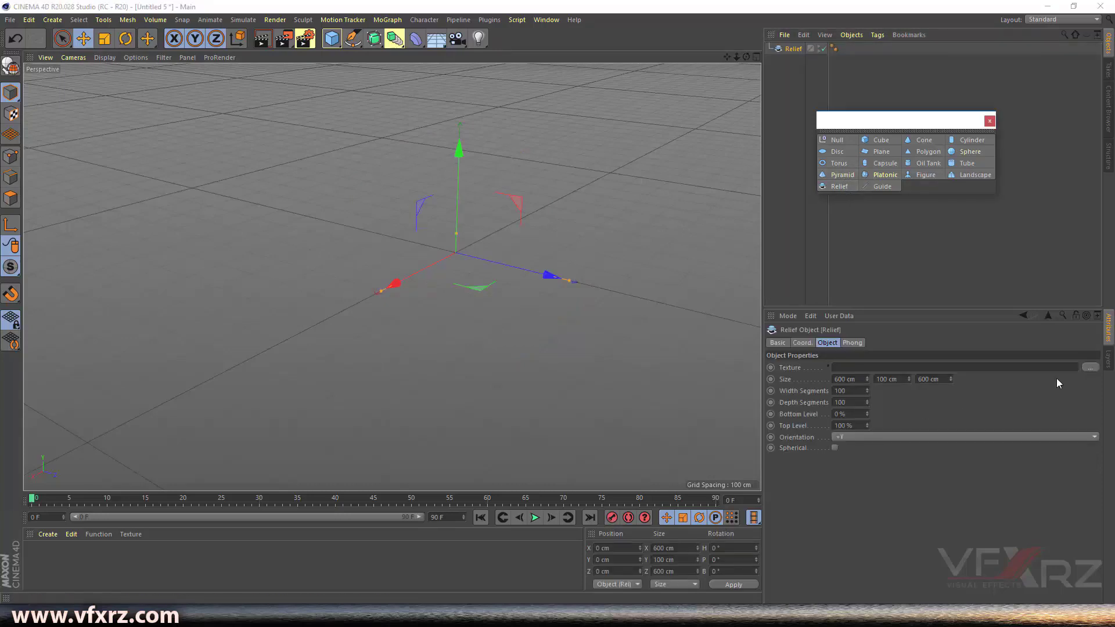
click(1091, 369)
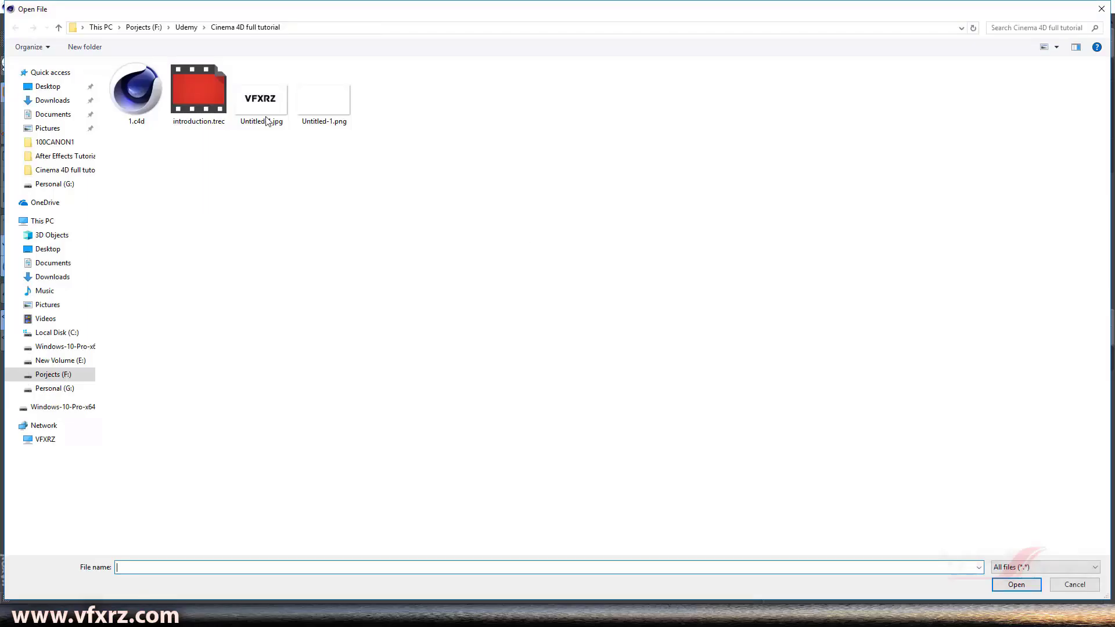
click(260, 102)
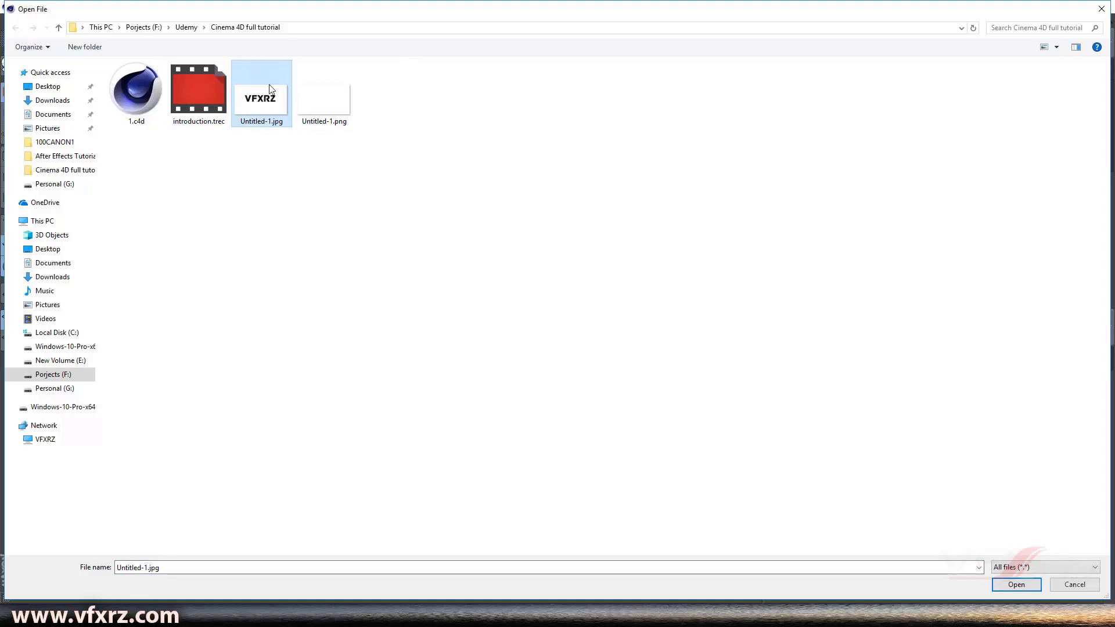
click(1015, 585)
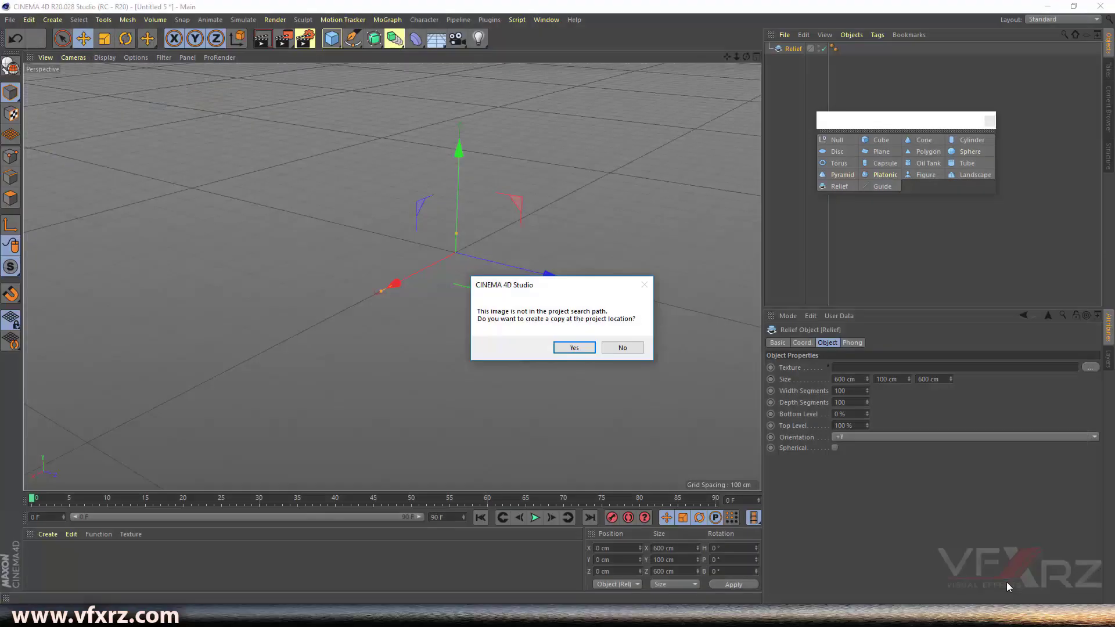
click(626, 347)
drag(746, 56, 650, 75)
drag(392, 276, 391, 277)
drag(727, 58, 678, 115)
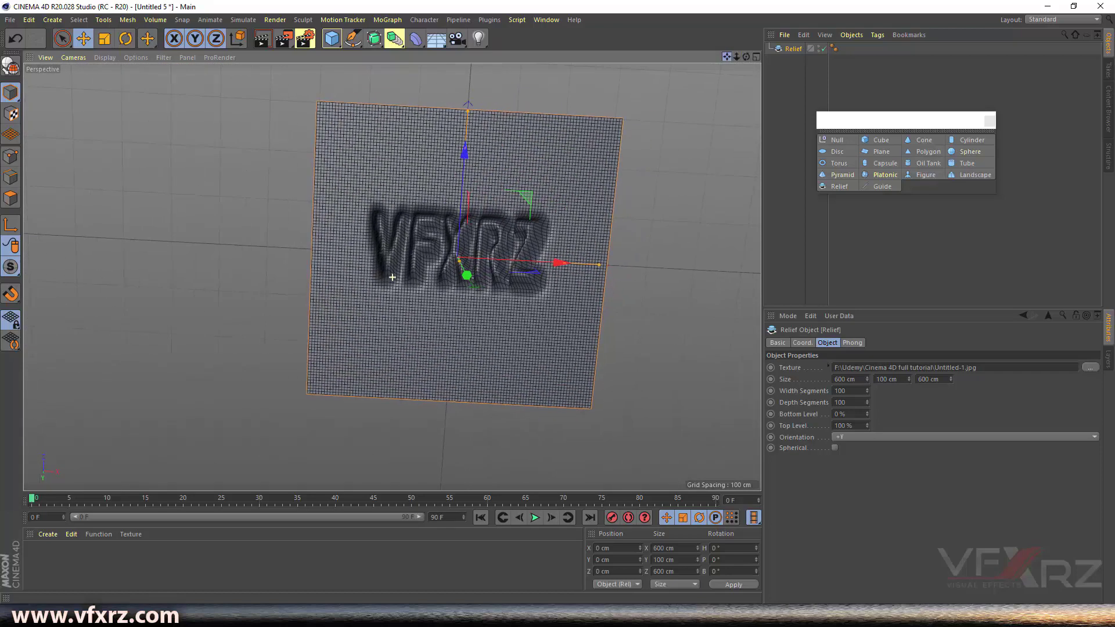
- Set the relief's width to 652 cm, with 442 width segments and 263 depth segments
drag(739, 56, 674, 46)
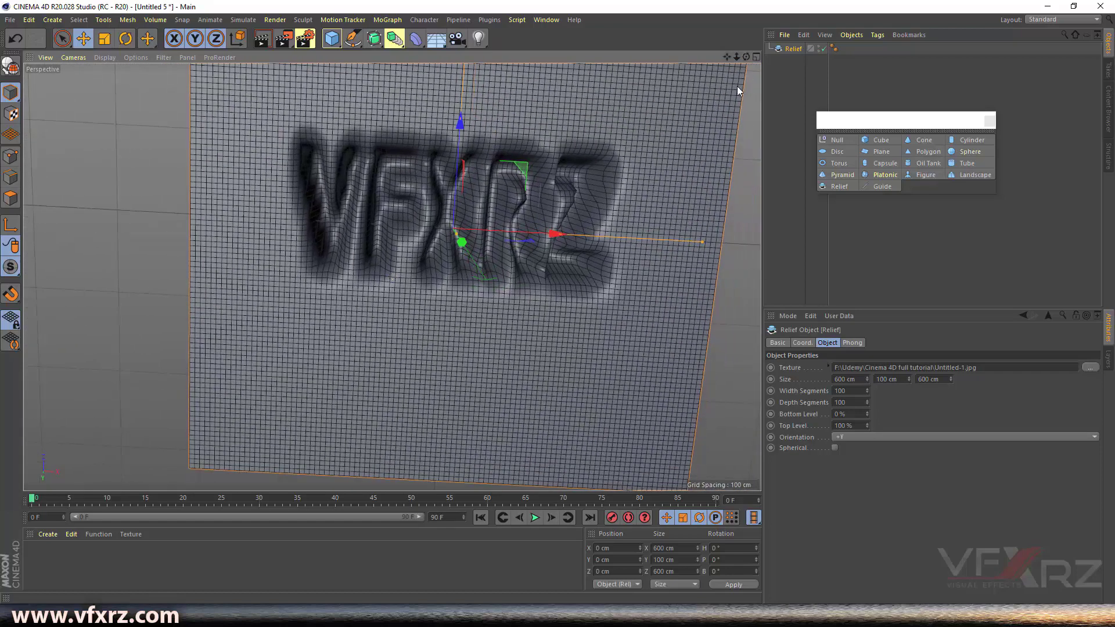
drag(867, 378, 889, 379)
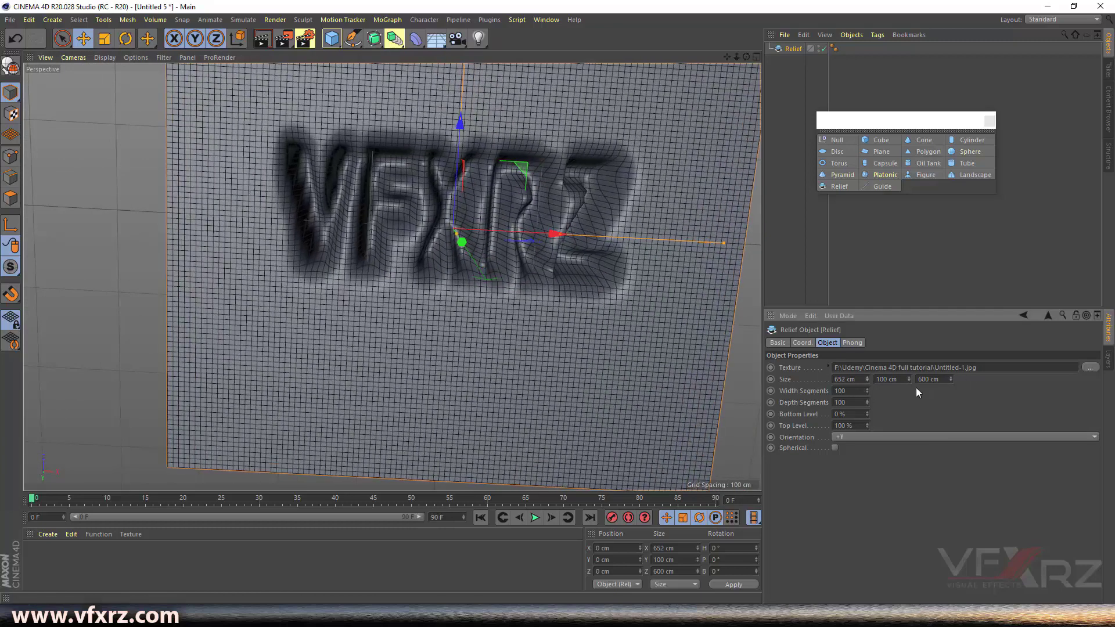
mouse_move(867, 390)
mouse_down()
mouse_move(946, 390)
mouse_move(865, 389)
mouse_up()
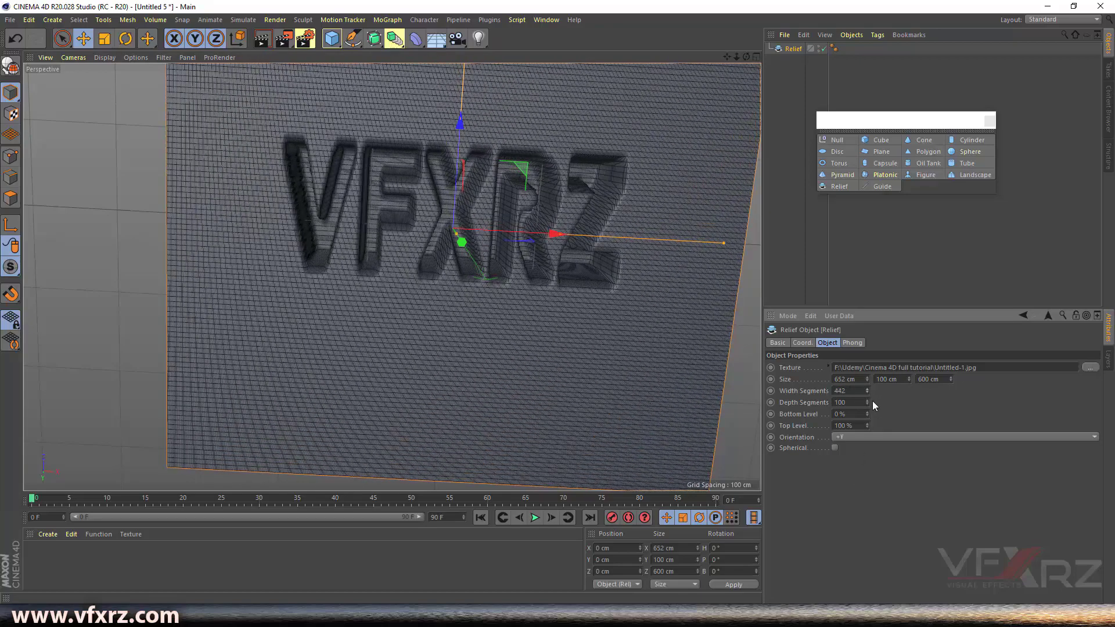
drag(869, 402, 923, 402)
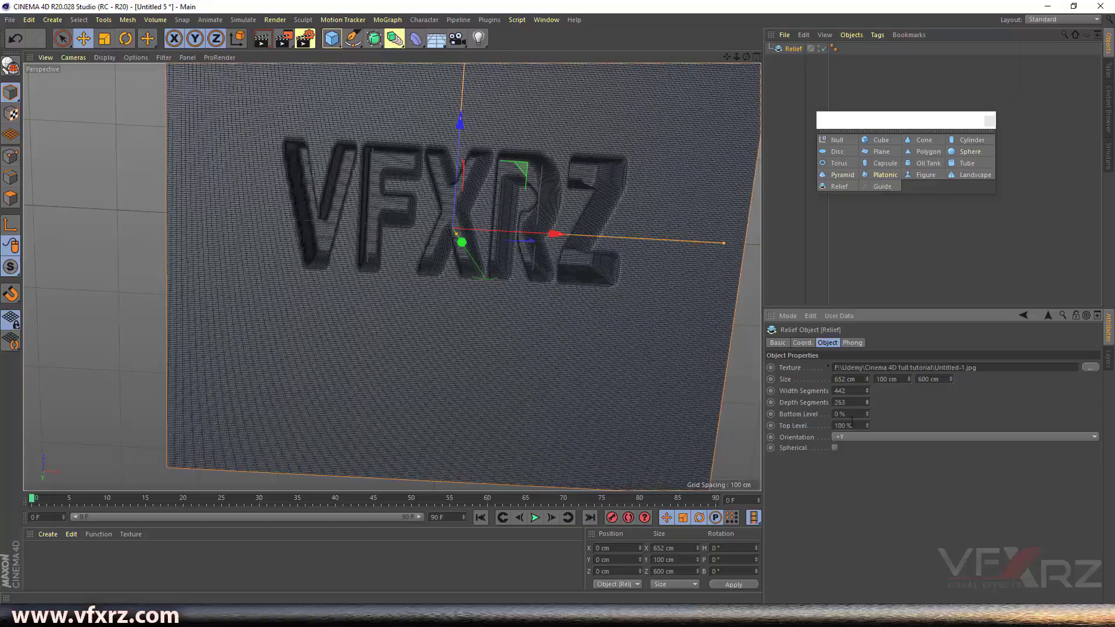
- Set the relief's bottom level to 82% and its top level to 67%
mouse_move(746, 57)
mouse_down()
mouse_move(792, 73)
mouse_move(741, 60)
mouse_up()
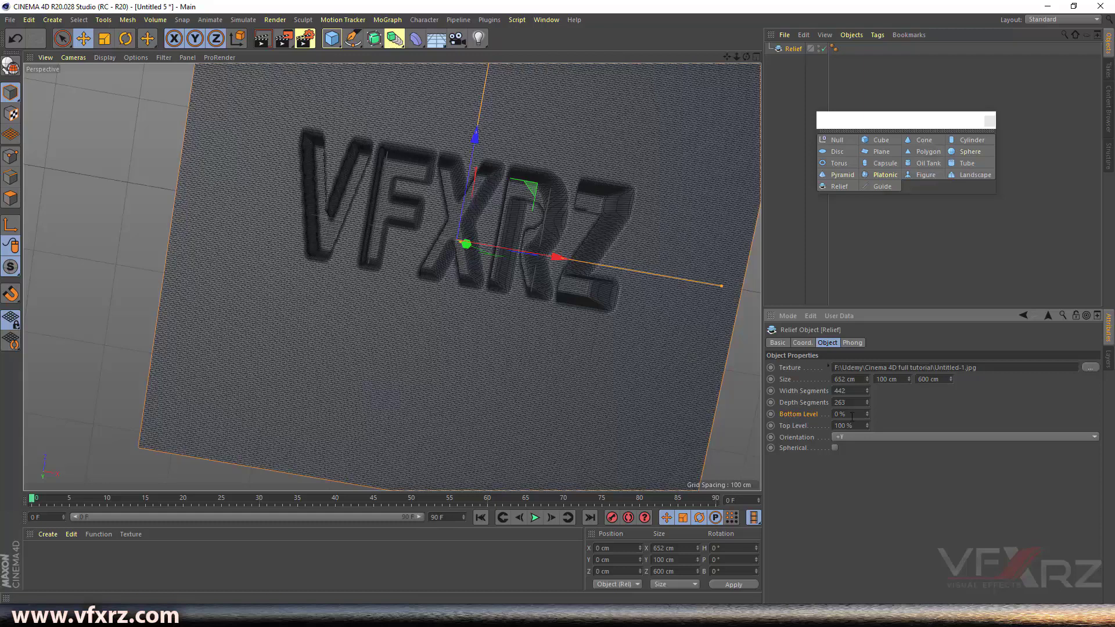
drag(867, 414, 867, 383)
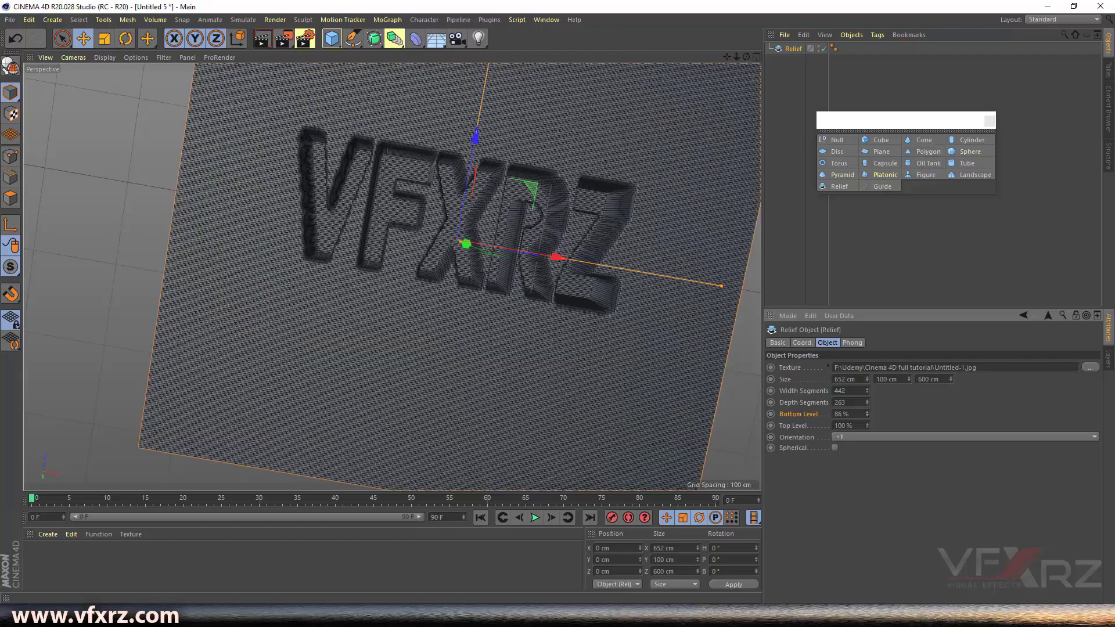
drag(866, 427, 866, 437)
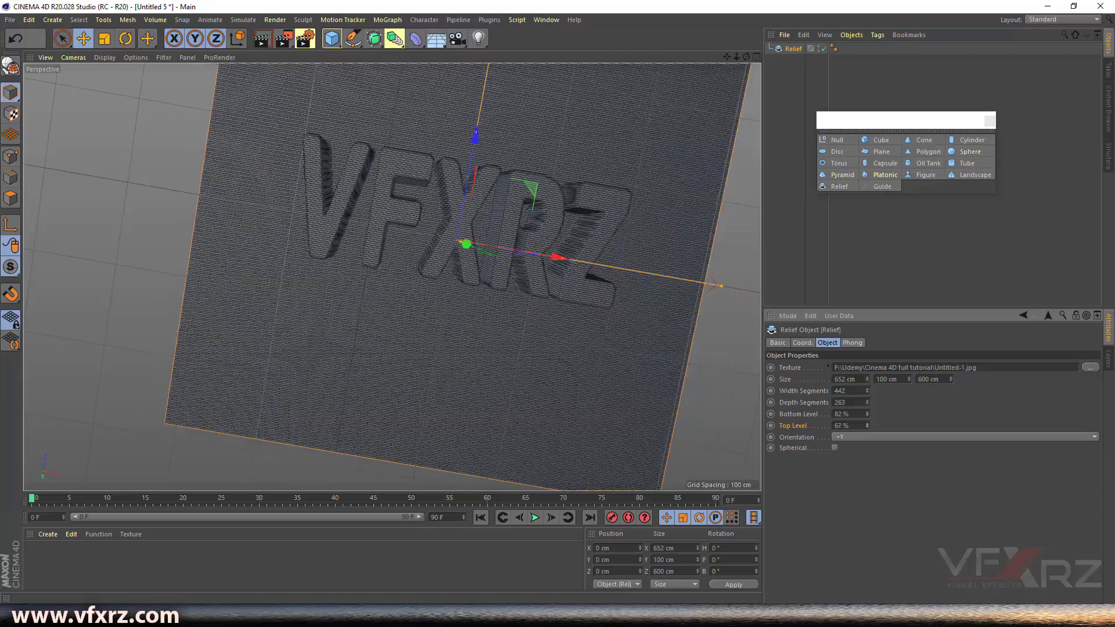
- Try a 100% top level on the relief, set it to 59%, and render the perspective view
mouse_move(741, 59)
mouse_down()
mouse_move(724, 65)
mouse_move(745, 51)
mouse_up()
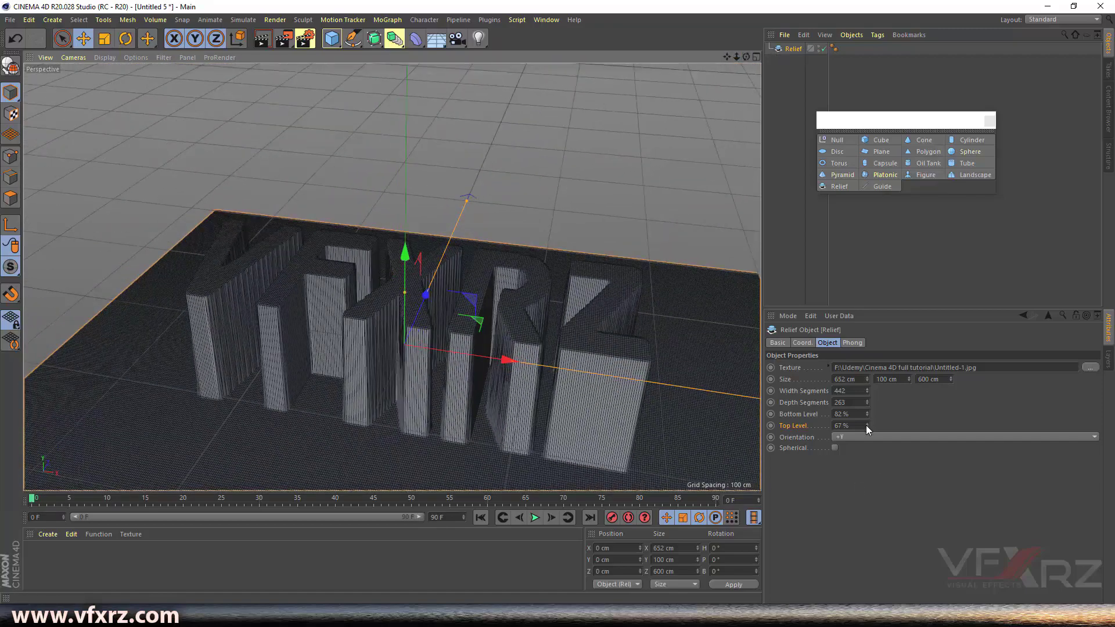
drag(865, 425, 865, 407)
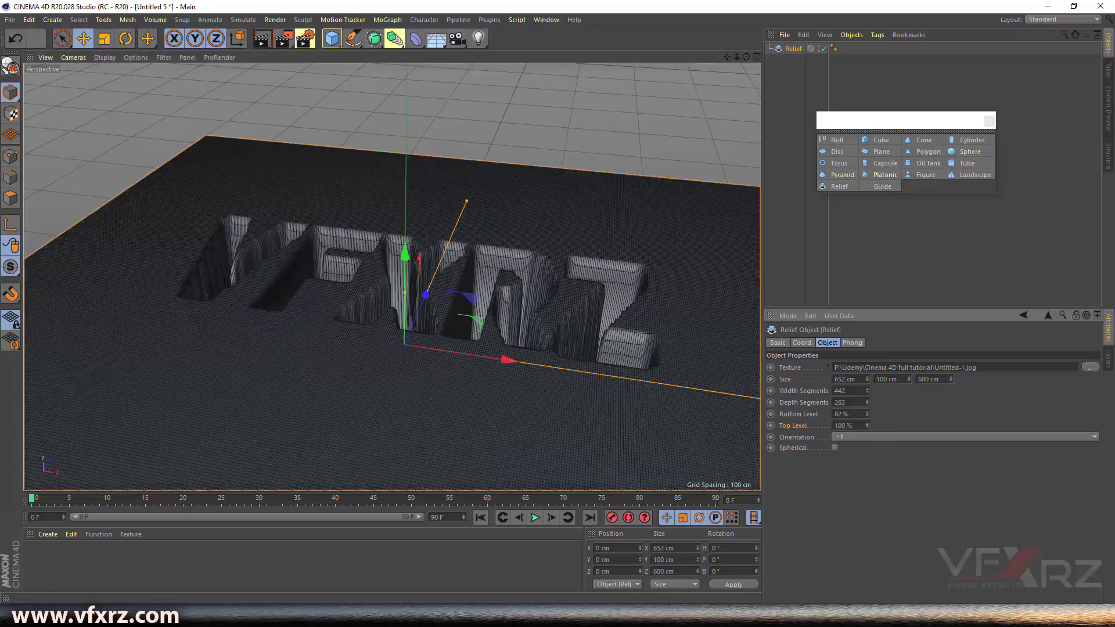
mouse_move(747, 57)
mouse_down()
mouse_move(746, 78)
mouse_move(769, 64)
mouse_move(746, 51)
mouse_move(748, 75)
mouse_up()
drag(866, 426, 866, 450)
drag(727, 57, 666, 50)
click(263, 39)
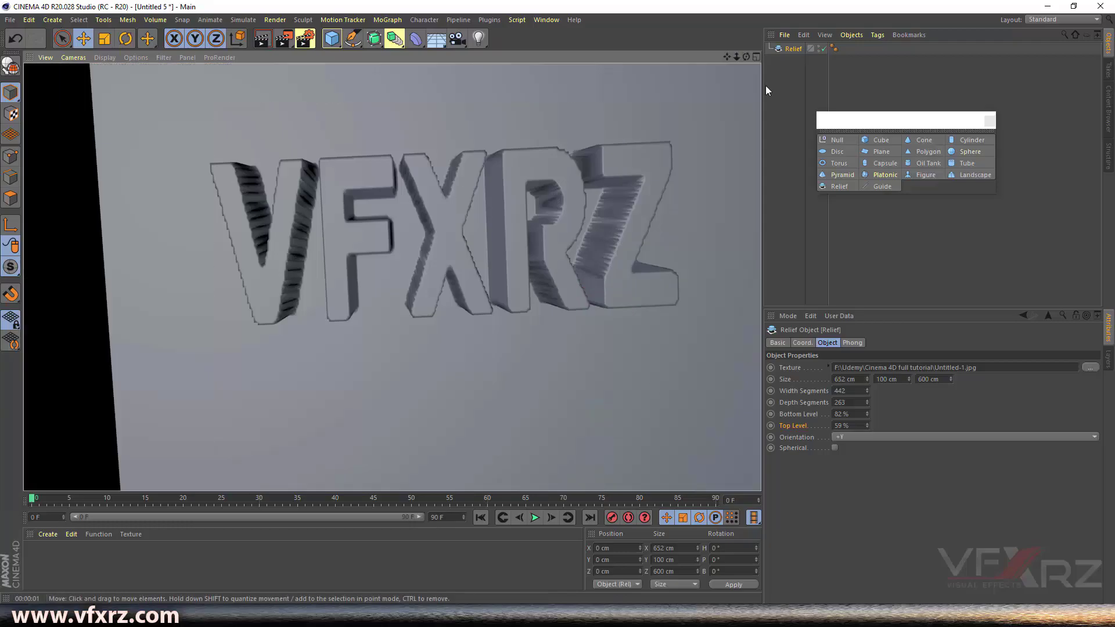
- Make the relief spherical and frame the whole sphere in the perspective view
mouse_move(747, 56)
mouse_down()
mouse_move(738, 117)
mouse_move(685, 140)
mouse_move(694, 133)
mouse_up()
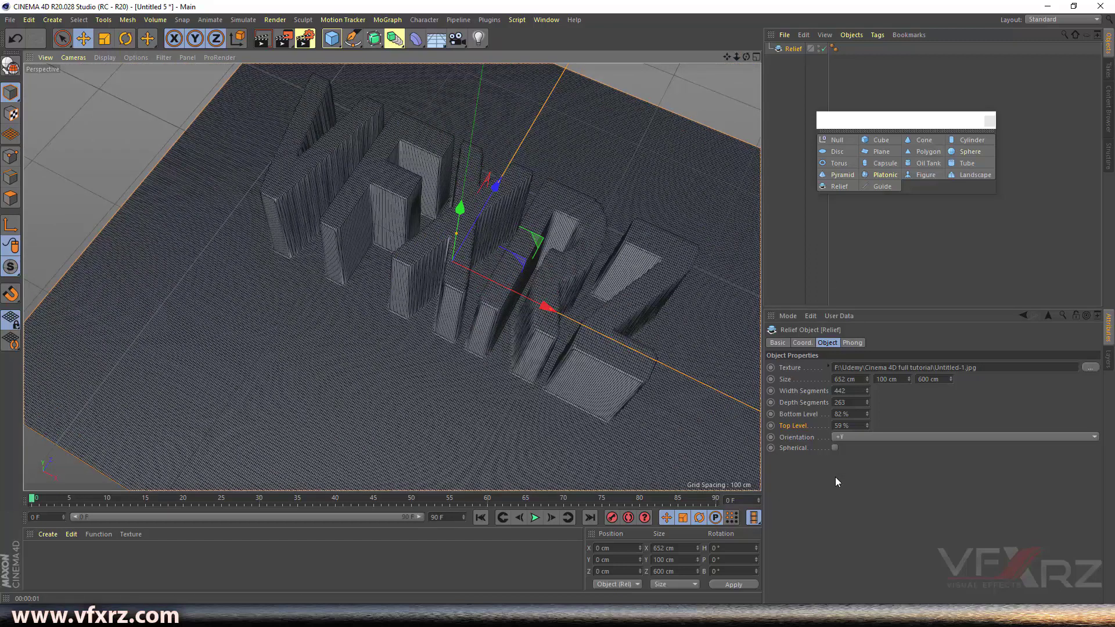
click(834, 448)
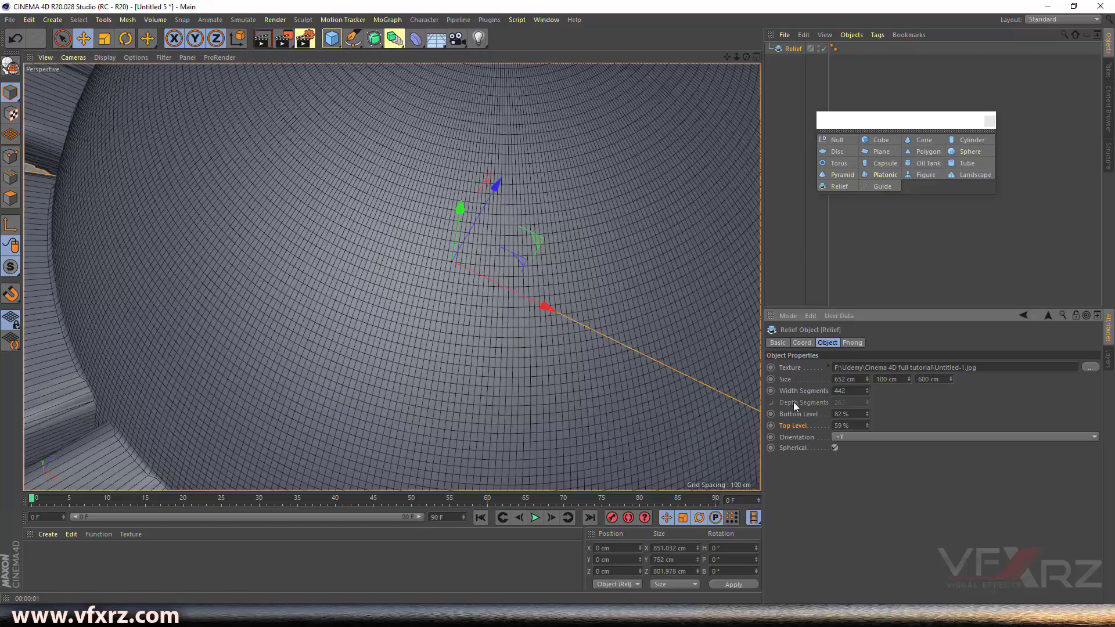
drag(737, 57, 681, 64)
drag(746, 57, 770, 34)
- Rotate the spherical relief around its vertical axis to a heading of 66.4°
click(125, 39)
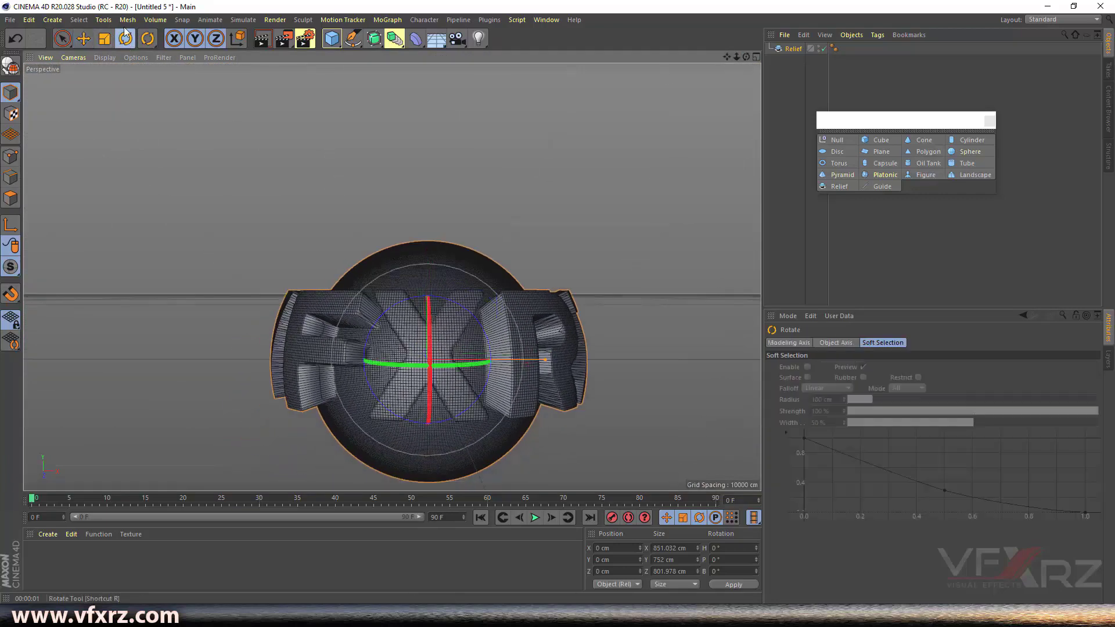
drag(488, 364, 479, 413)
key(e)
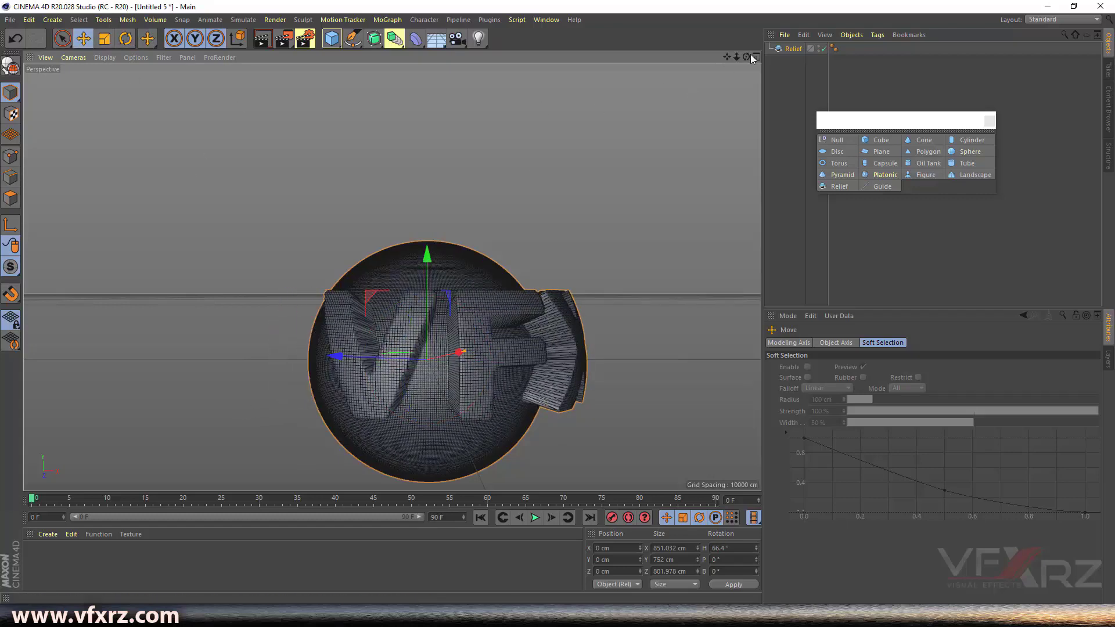
- Replace the relief with a guide object and set the guide's type to Plane
click(795, 50)
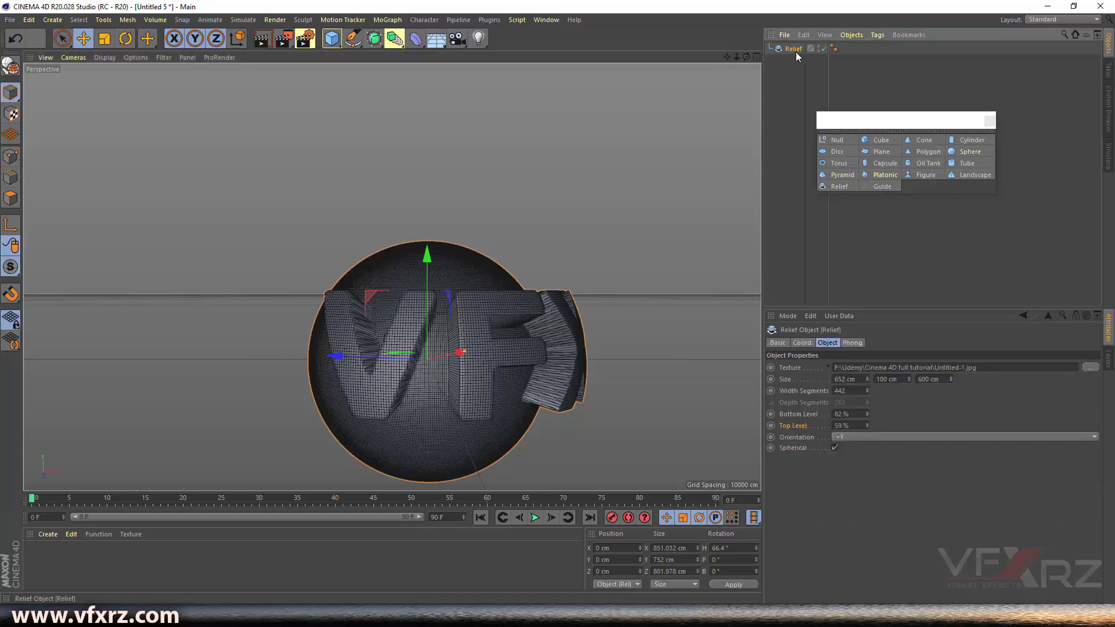
key(Delete)
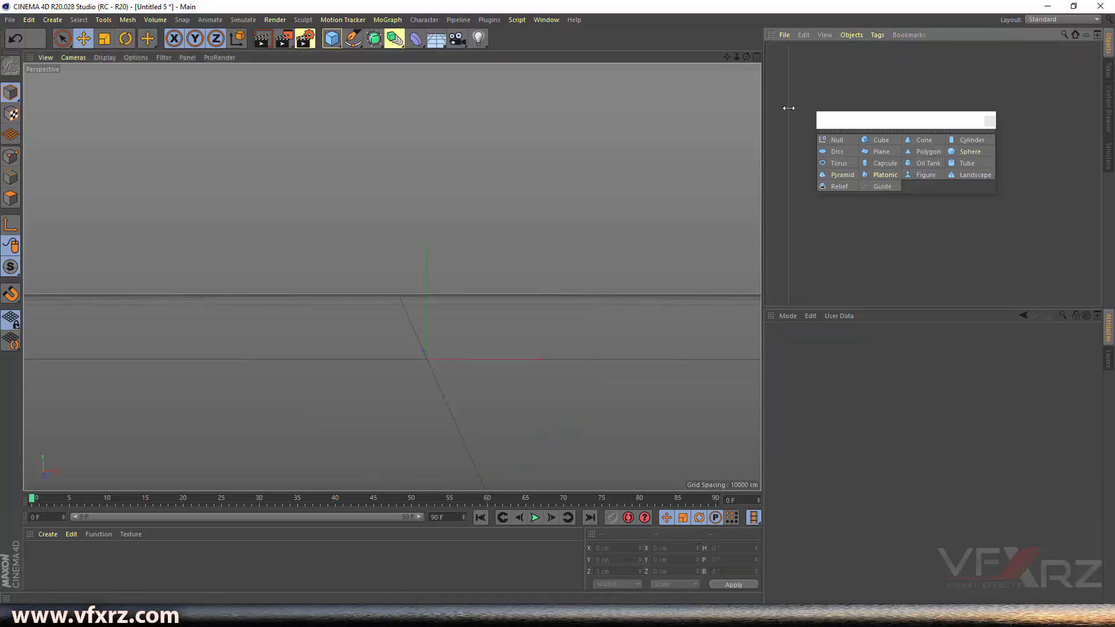
click(889, 187)
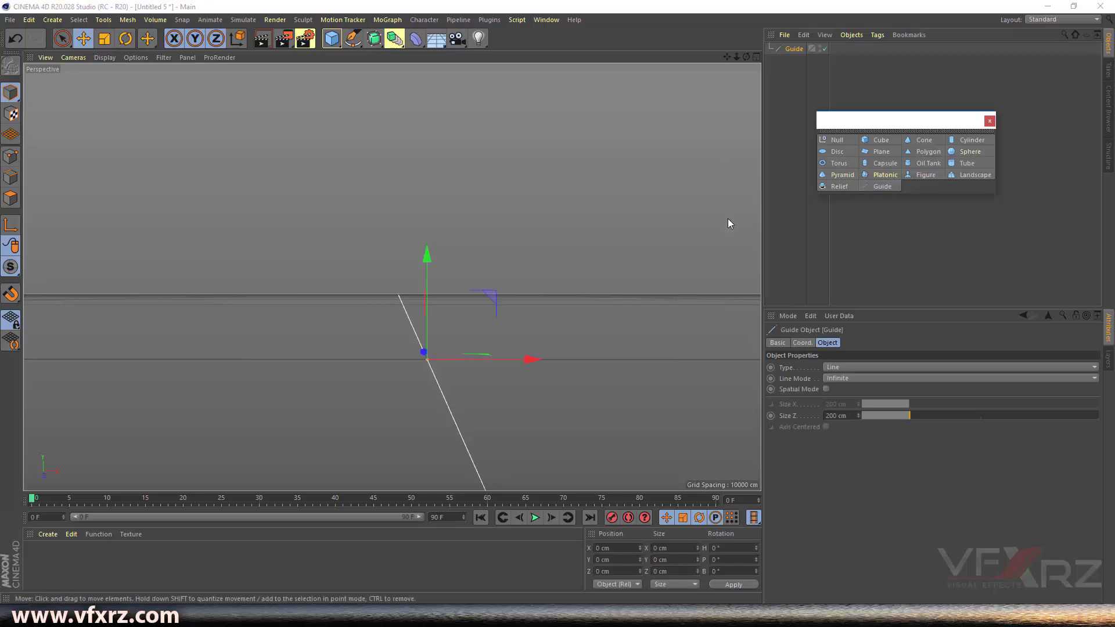
drag(746, 56, 391, 276)
drag(736, 56, 392, 276)
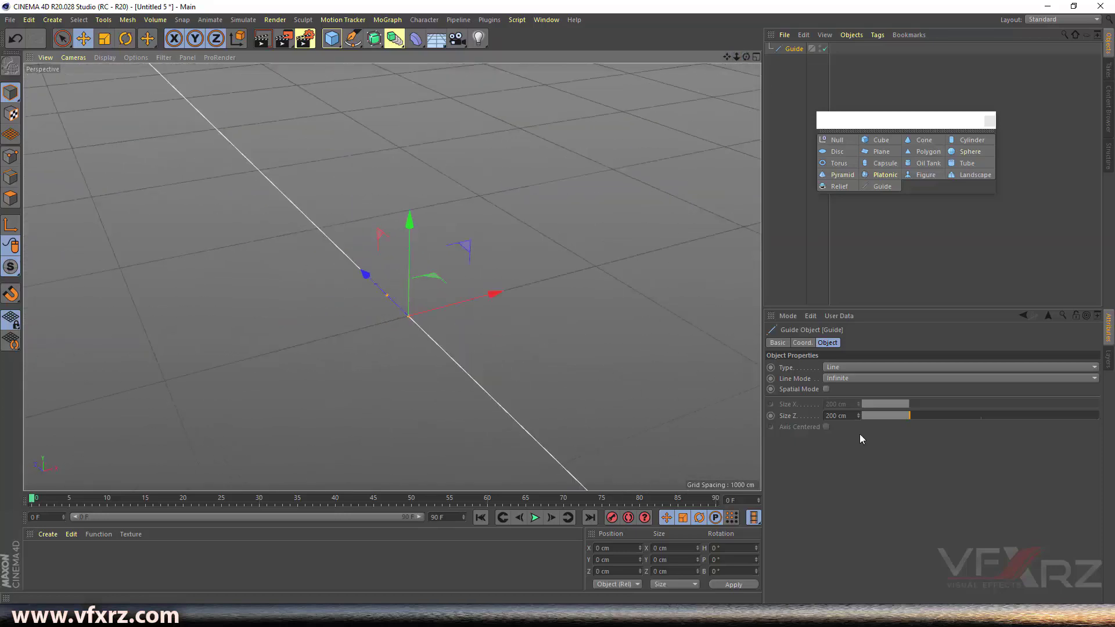
click(852, 366)
click(860, 392)
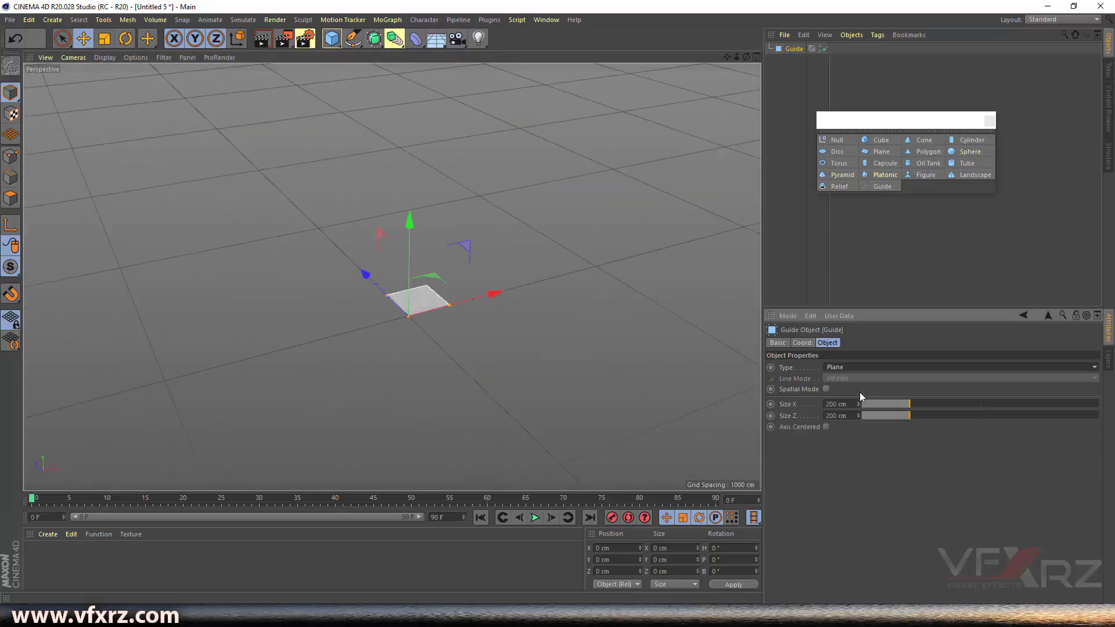
- Set the plane guide's size to 228 cm in X and 350 cm in Z, and center its axis
drag(737, 57, 392, 276)
drag(736, 56, 755, 69)
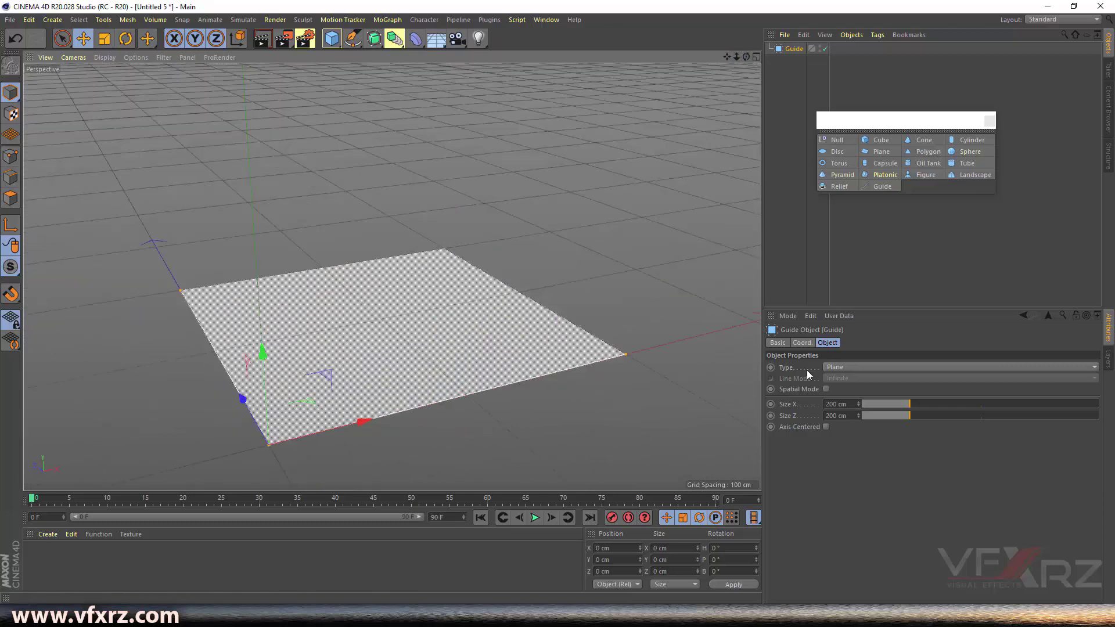
drag(900, 405, 964, 415)
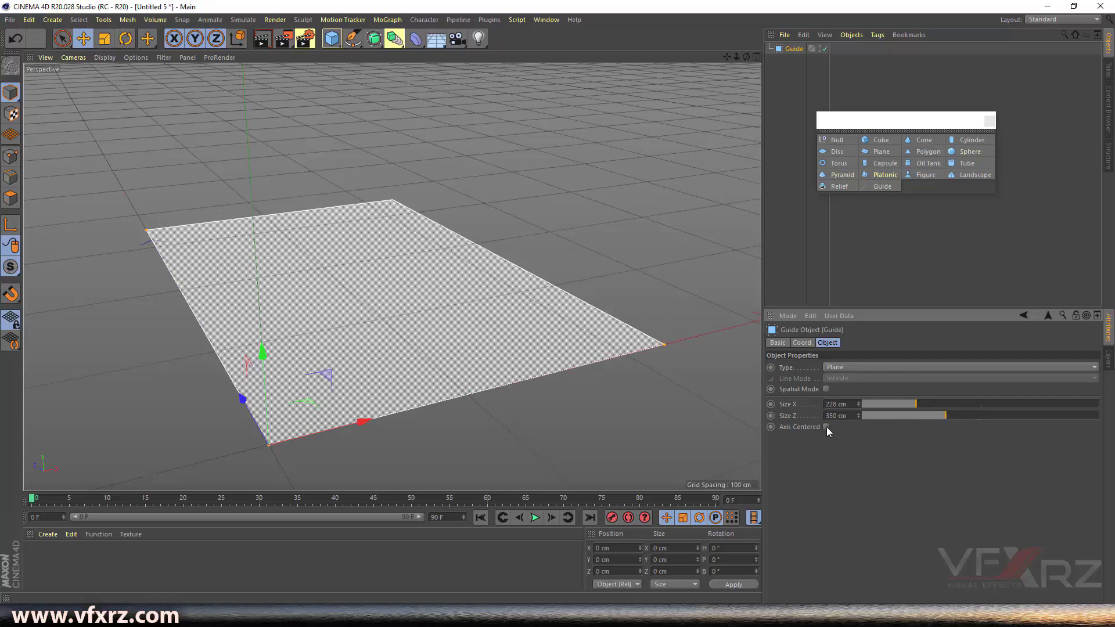
click(826, 426)
drag(727, 58, 576, 60)
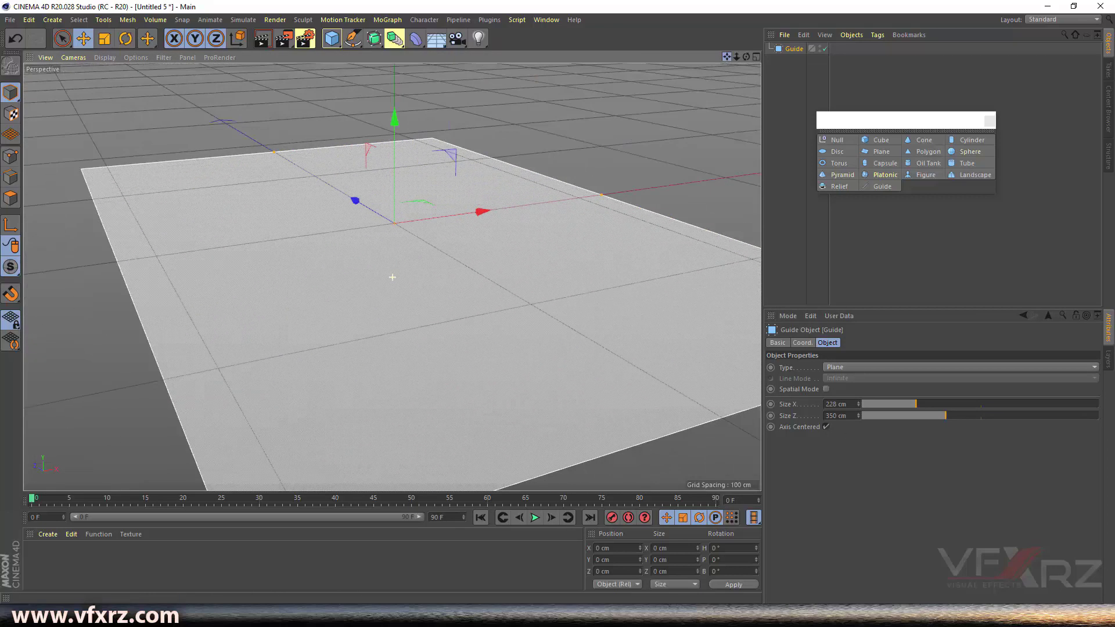
- Turn on spatial mode for the plane guide
click(850, 366)
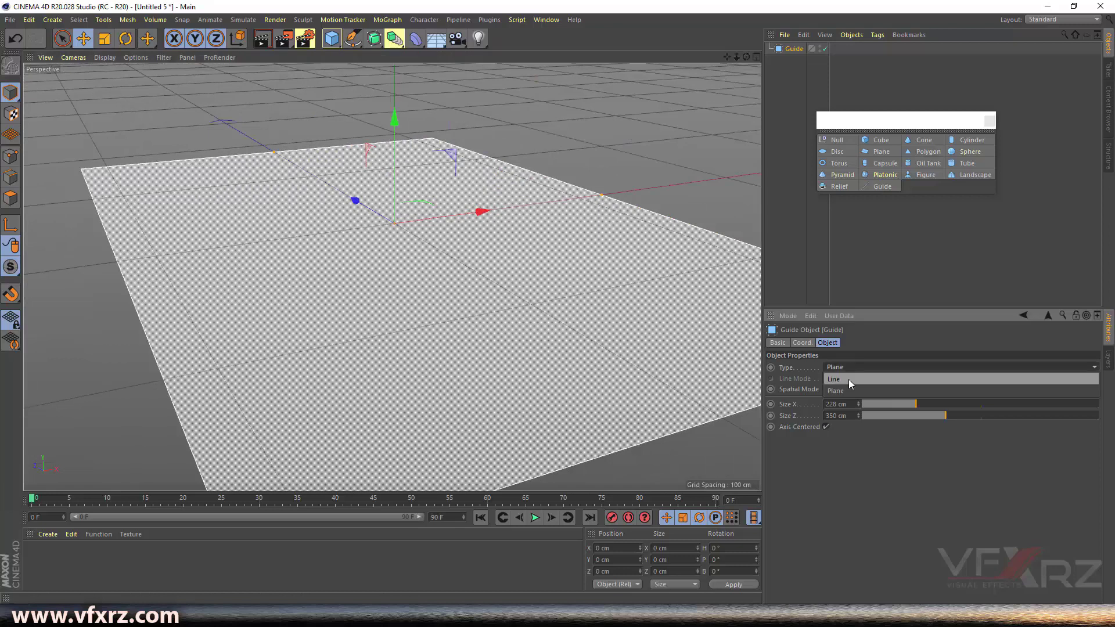
click(829, 389)
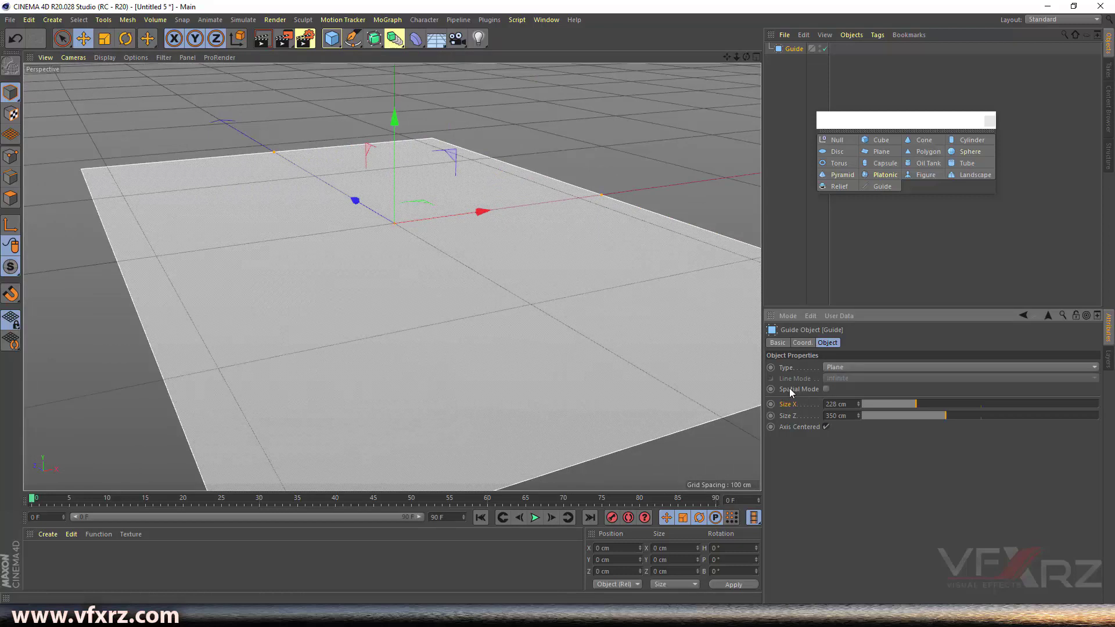
click(826, 389)
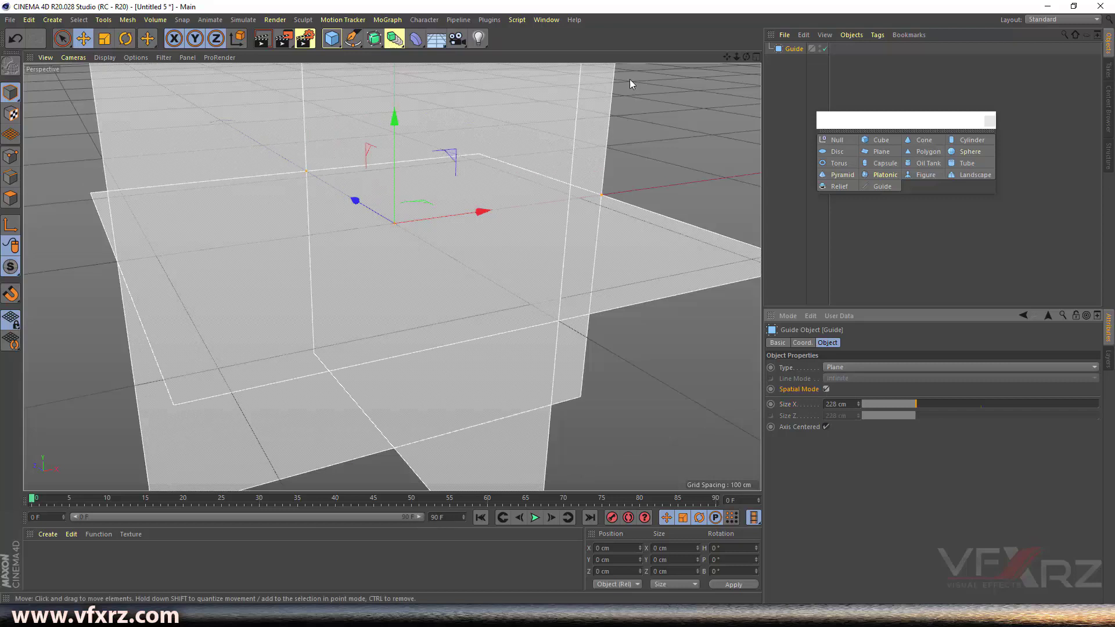
drag(737, 57, 679, 57)
drag(747, 57, 697, 70)
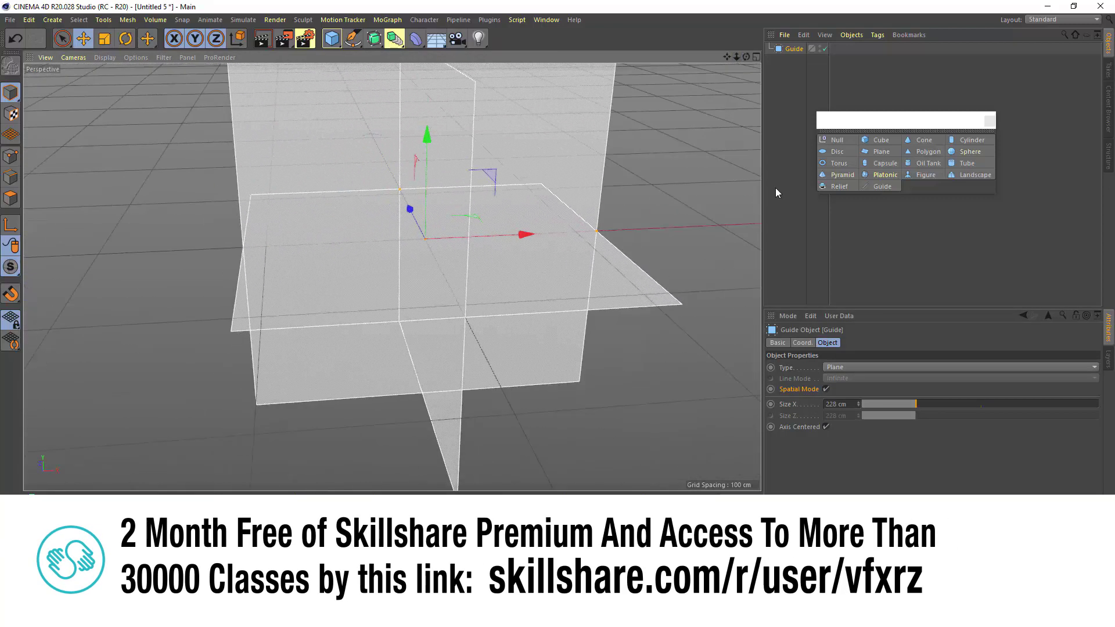
- Turn off axis centering for the spatial plane guide and view its planes from another side
click(826, 427)
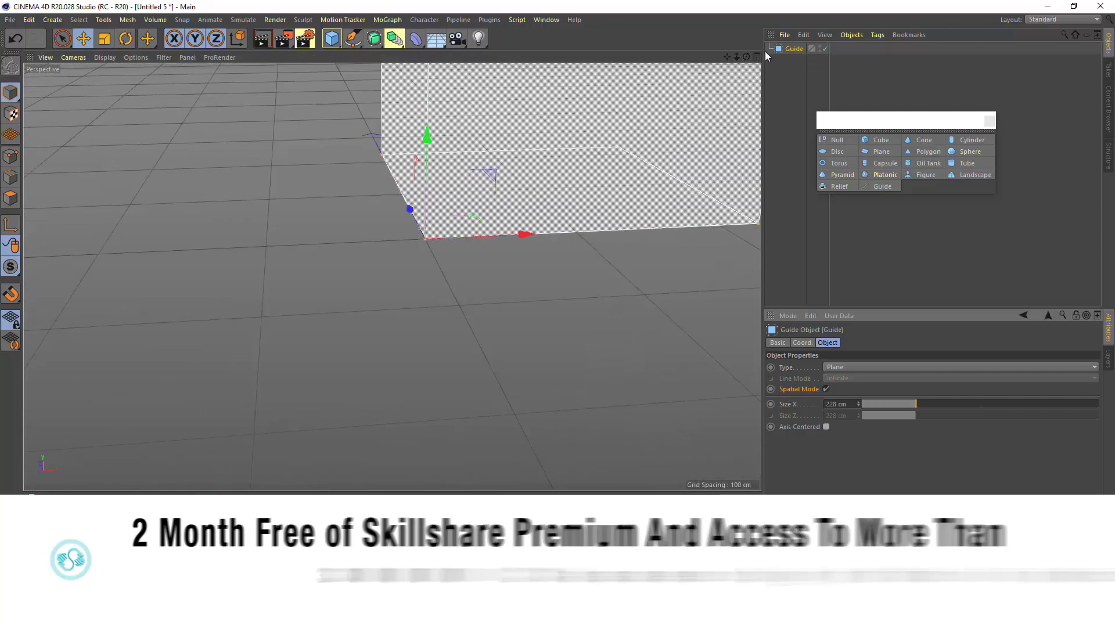
drag(727, 57, 633, 2)
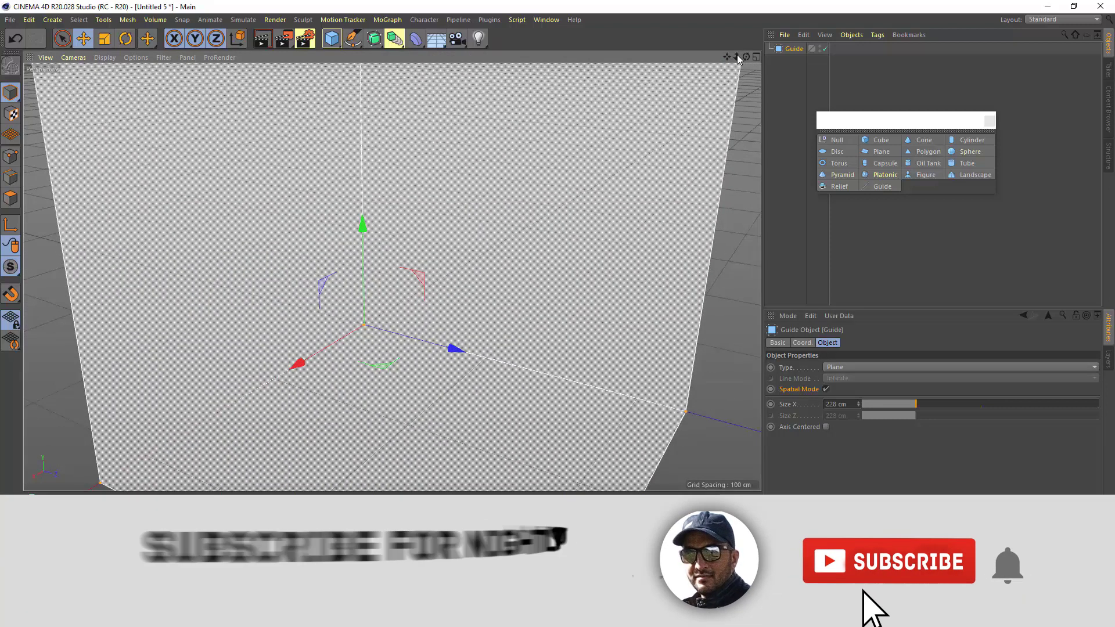
drag(737, 57, 656, 57)
drag(747, 57, 702, 64)
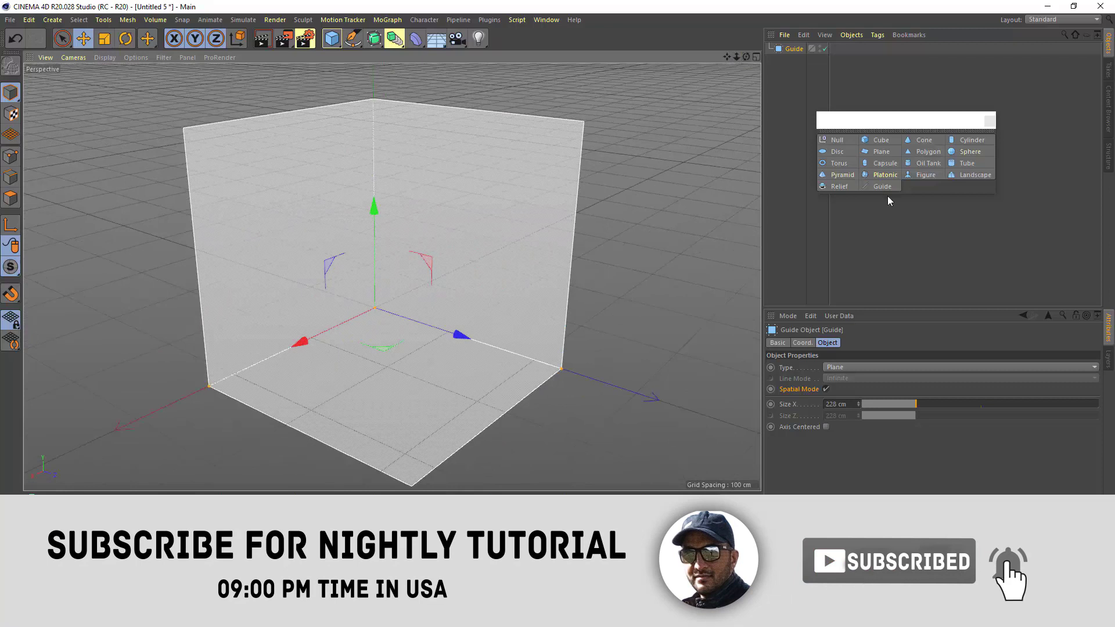
- Change the spatial guide's type to Line
click(840, 369)
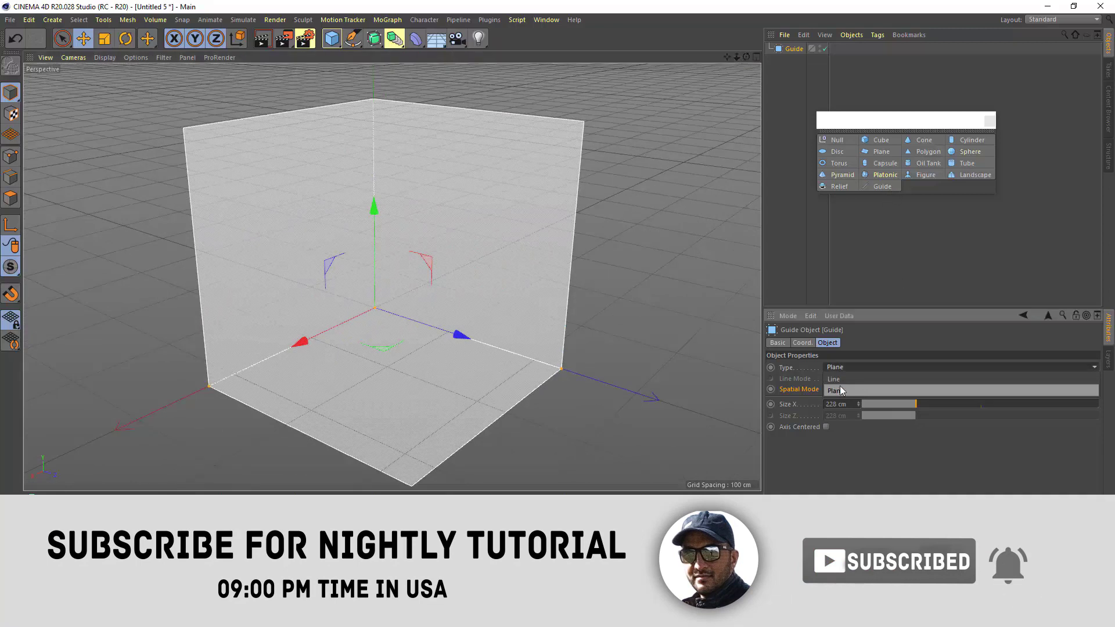
click(830, 381)
drag(745, 57, 720, 84)
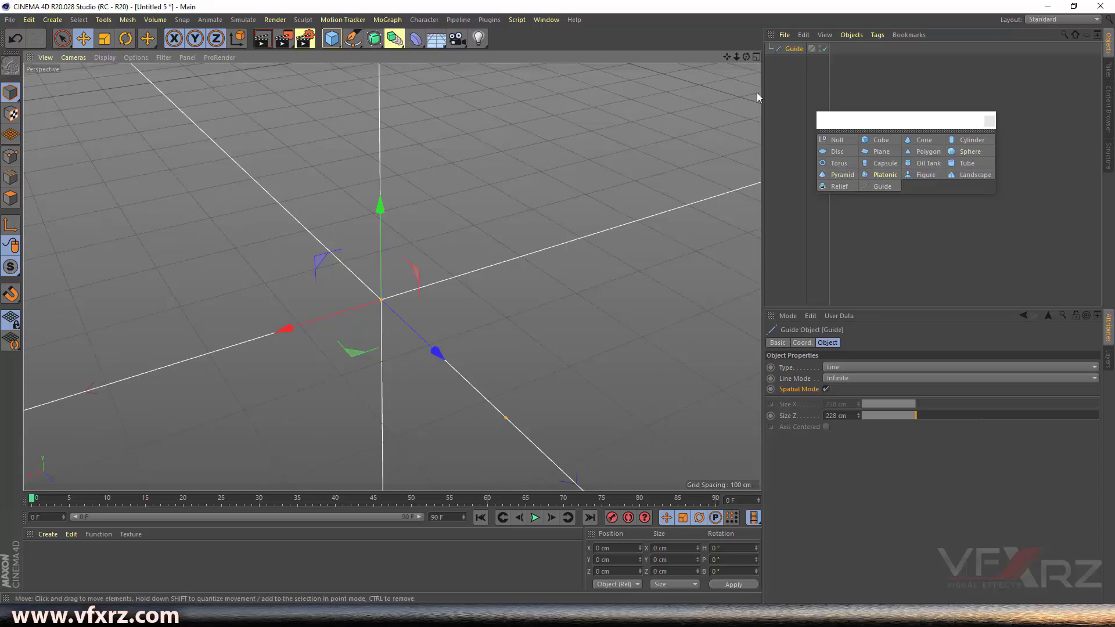
drag(738, 57, 842, 3)
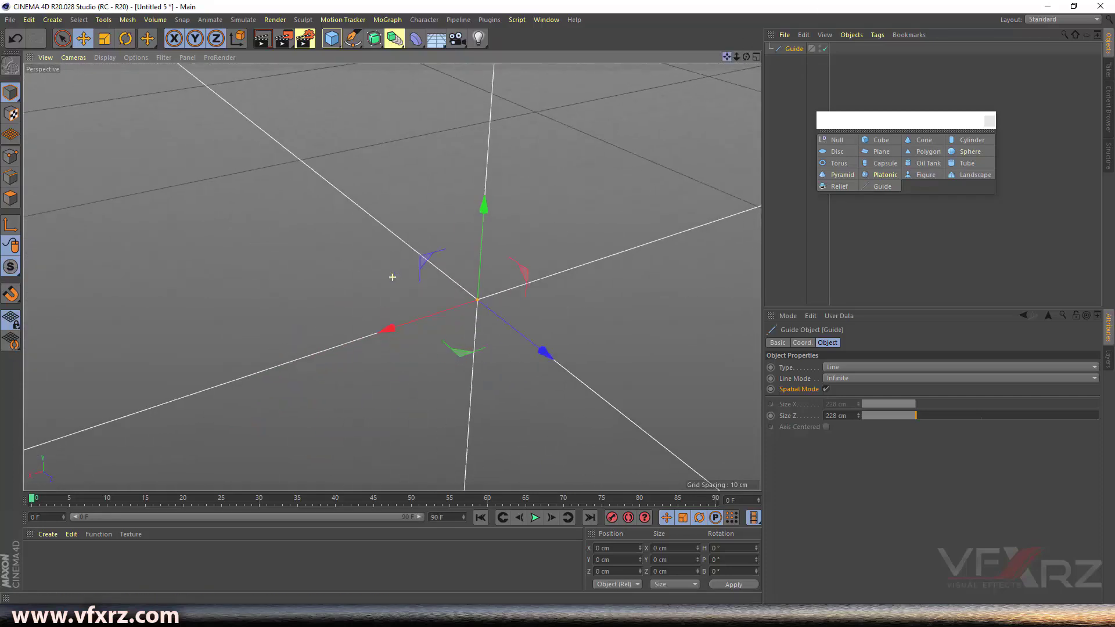
- Delete the guide and open the collection of spline tools and spline primitives
click(796, 53)
key(Delete)
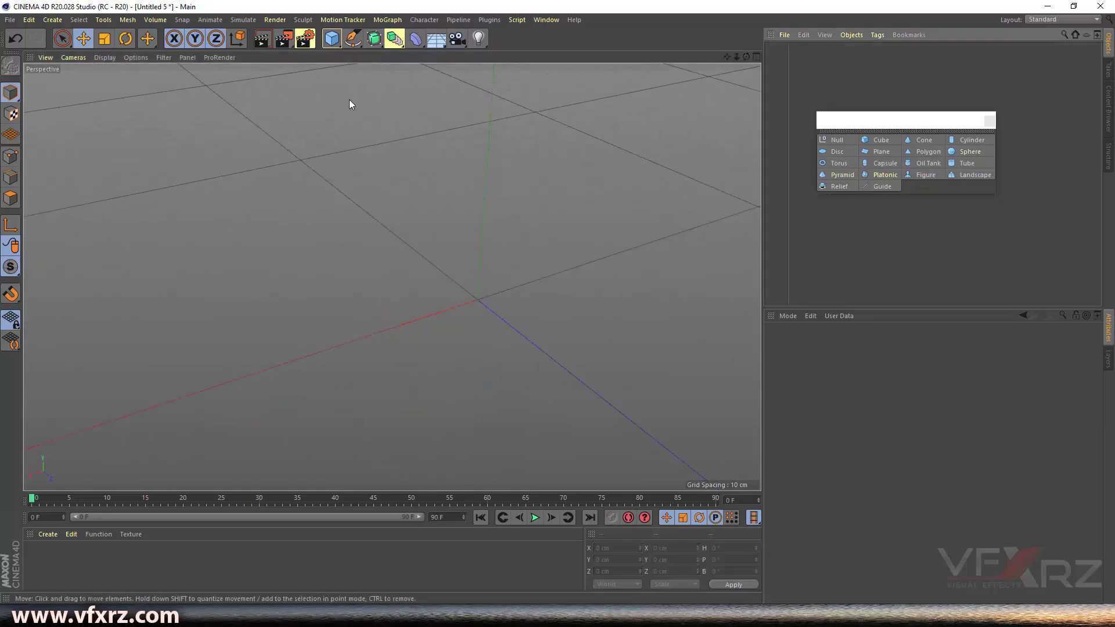
click(350, 43)
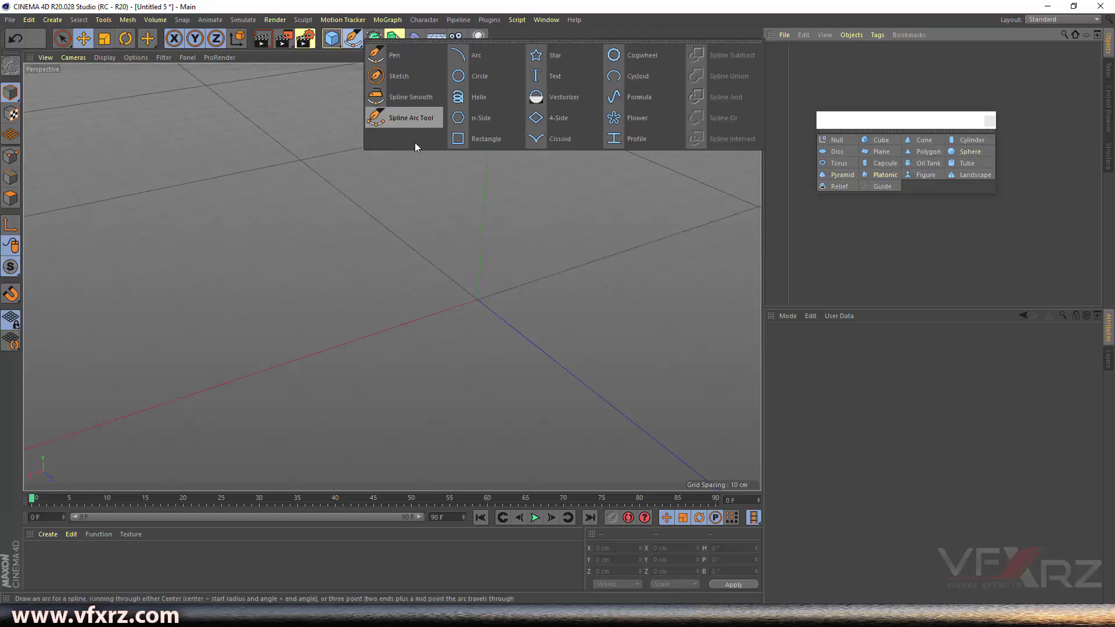